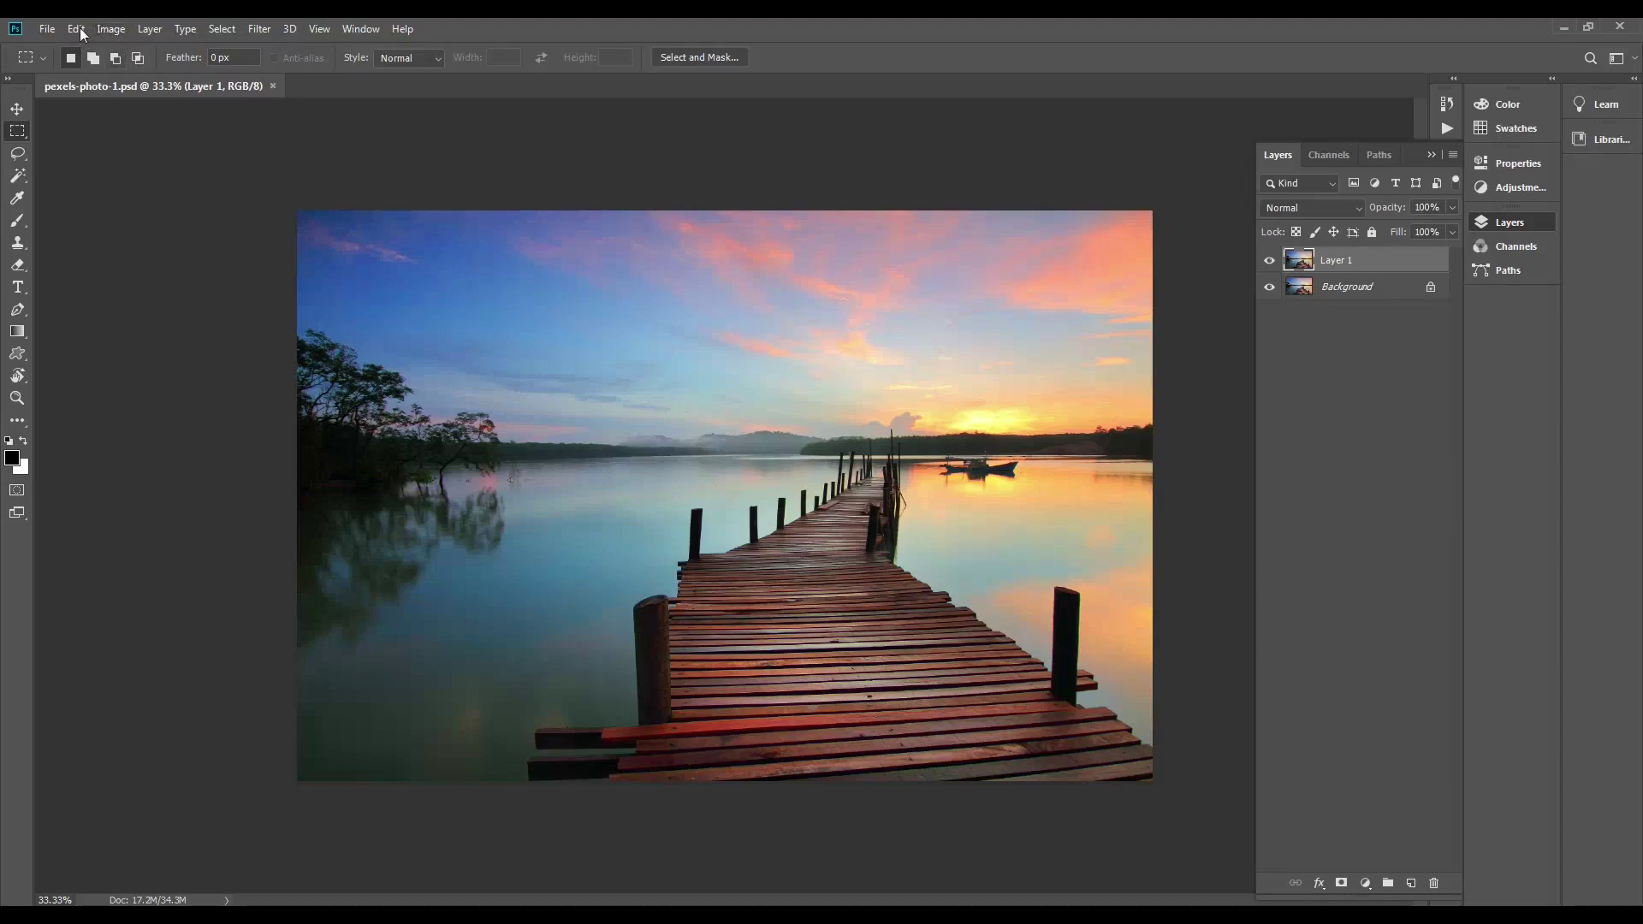
Open Color Lookup and preview the 2Strip, Candlelight and EdgyAmber looks on the photo
{"action": "left_click", "coordinate": [107, 29]}
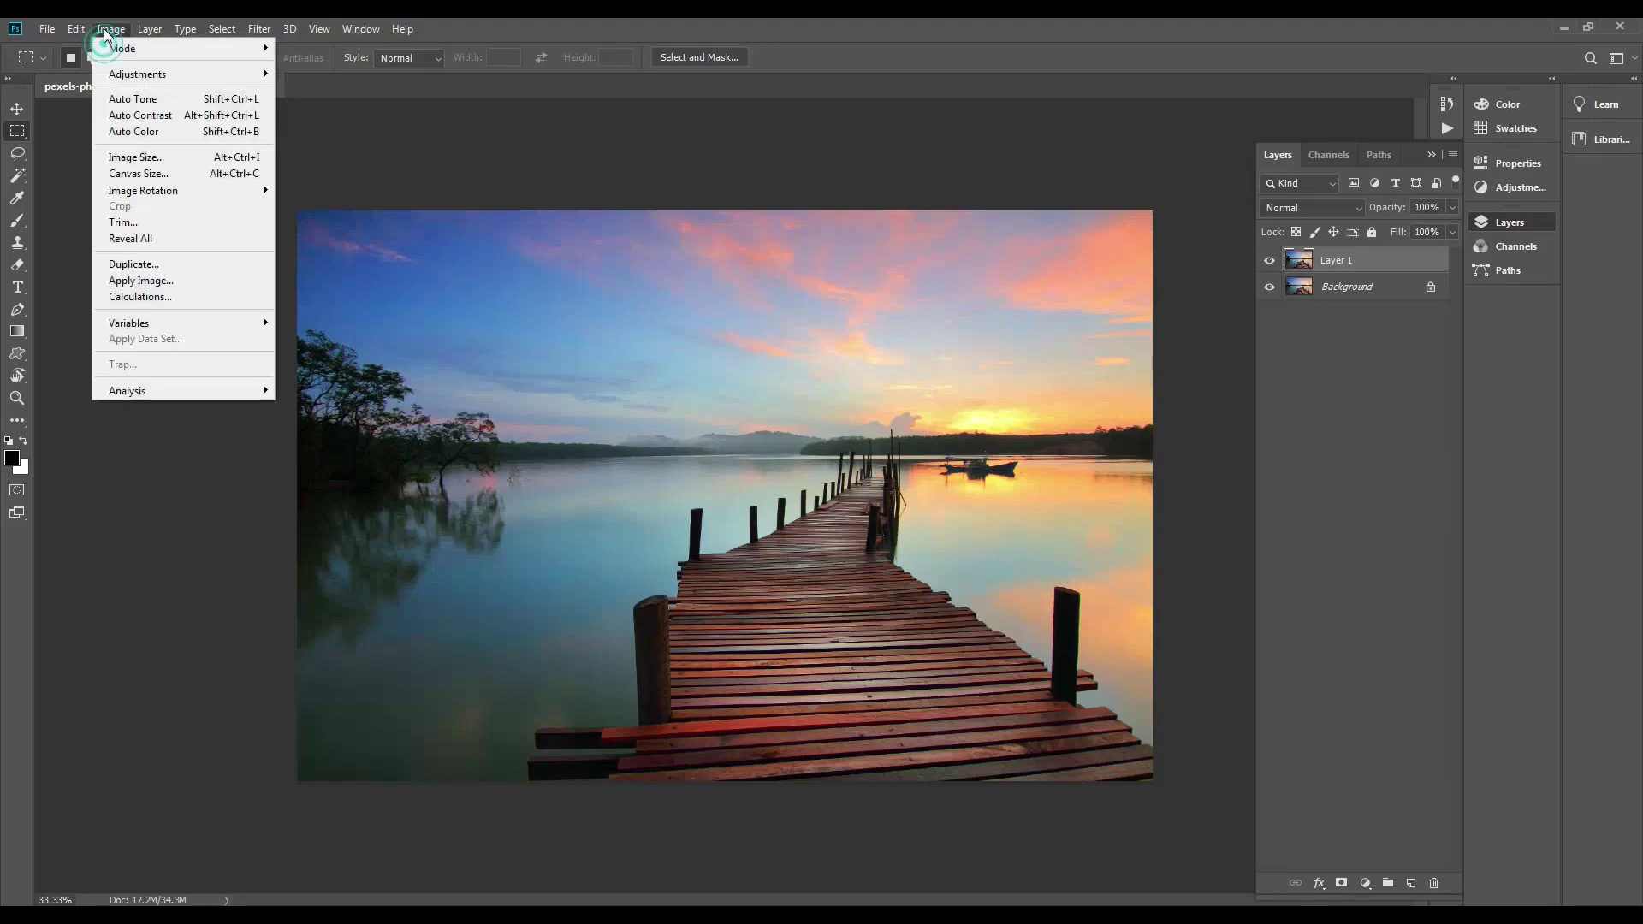
{"action": "left_click", "coordinate": [142, 75]}
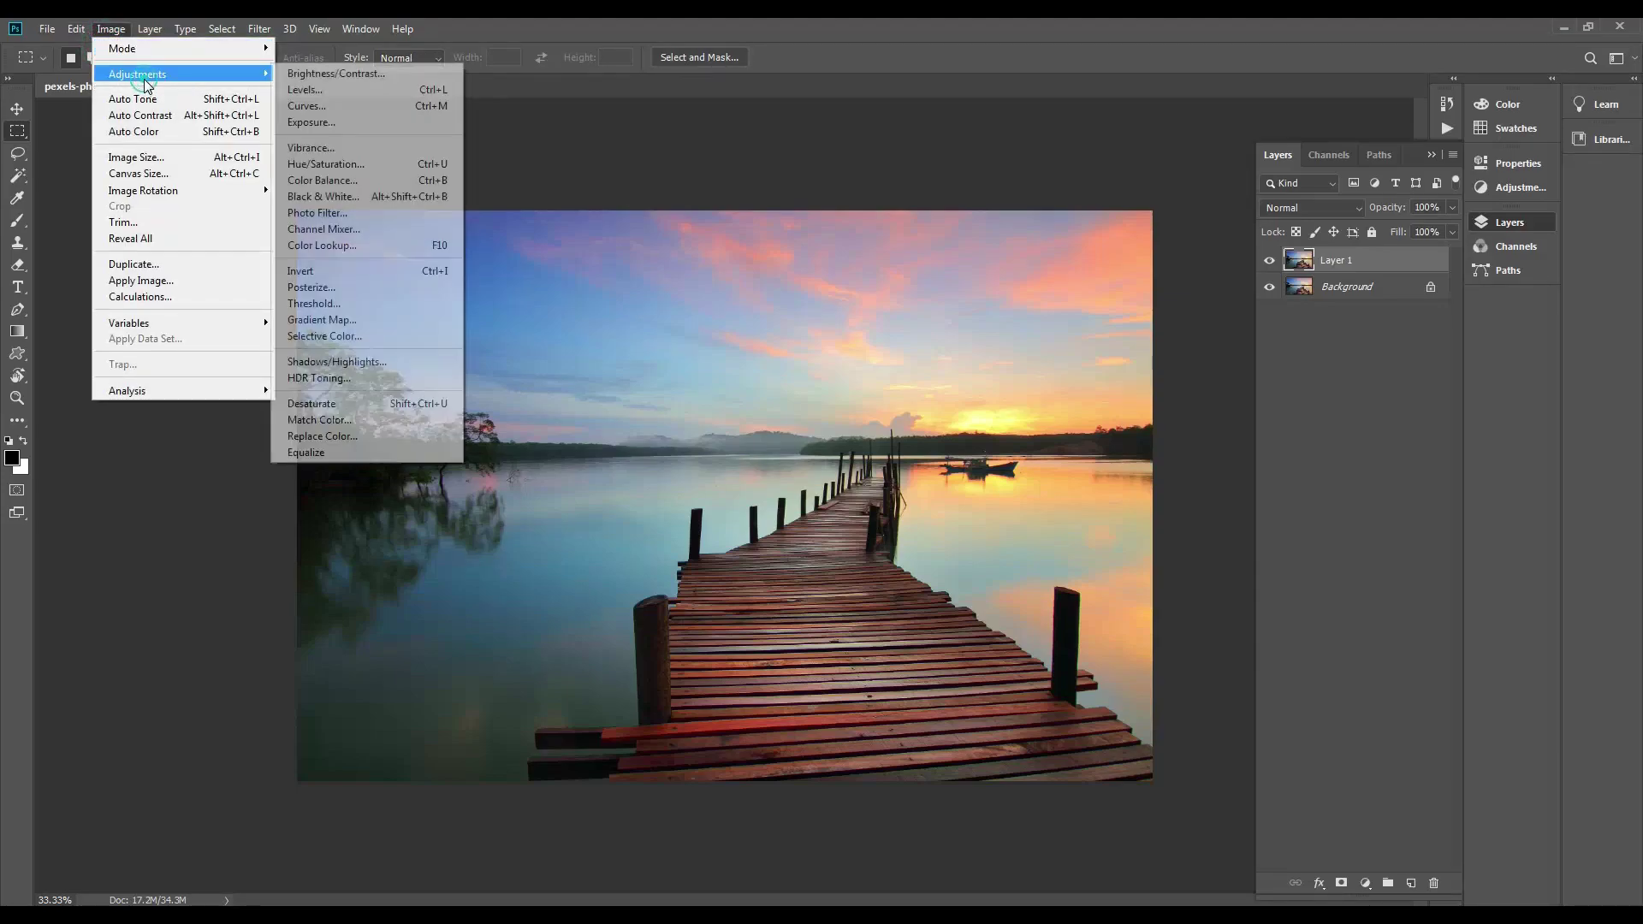
{"action": "left_click", "coordinate": [333, 246]}
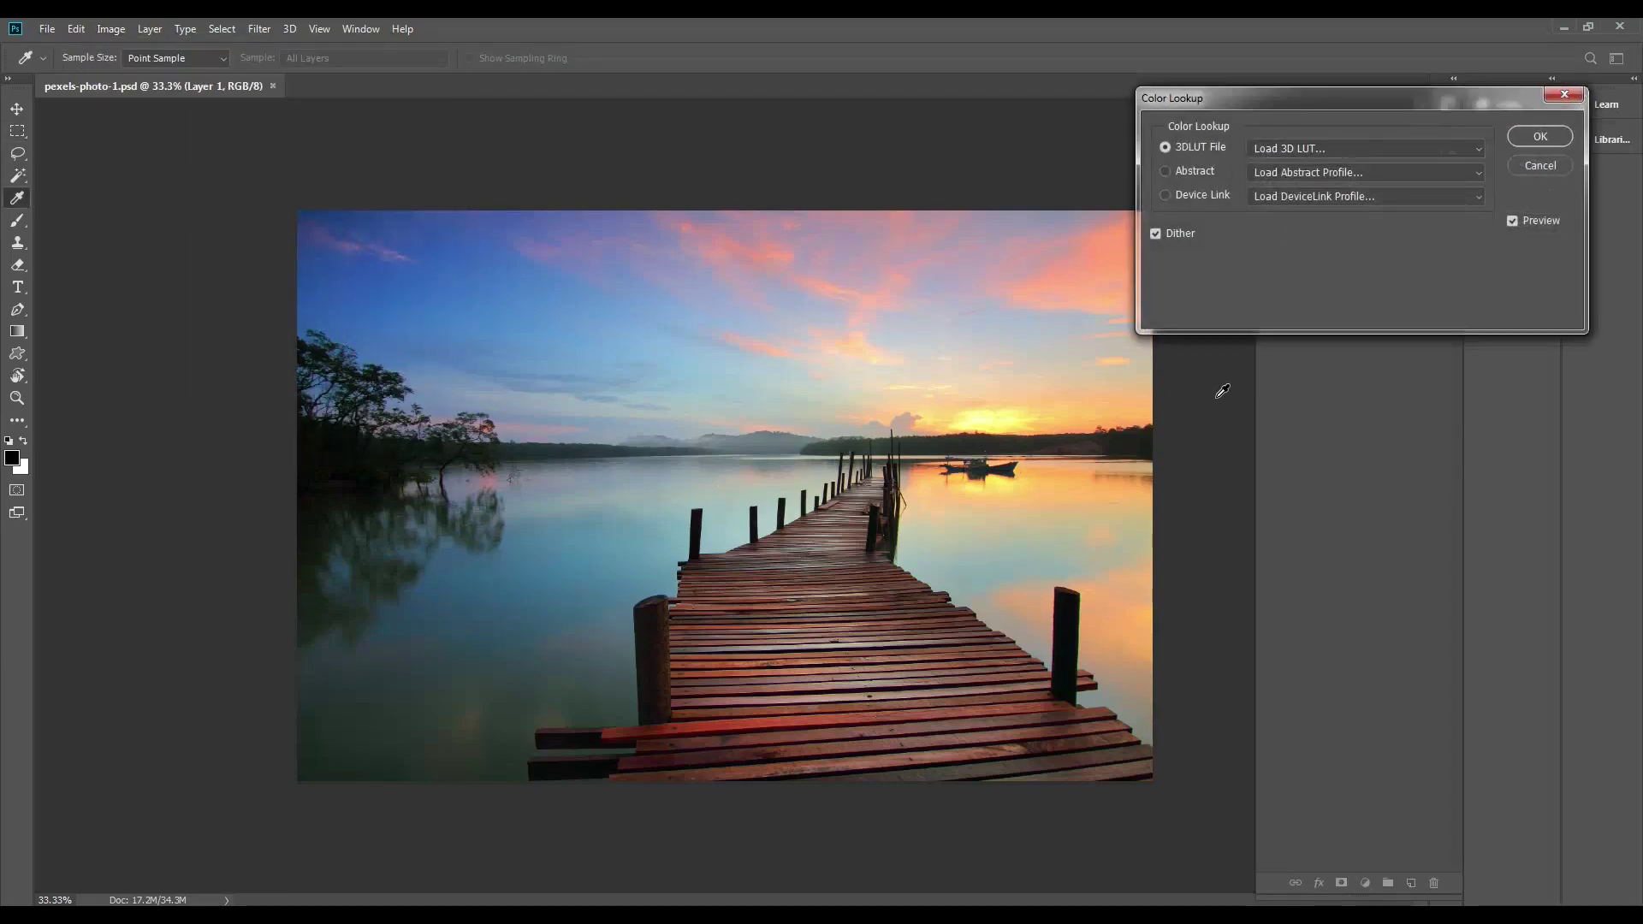
{"action": "left_click", "coordinate": [1316, 149]}
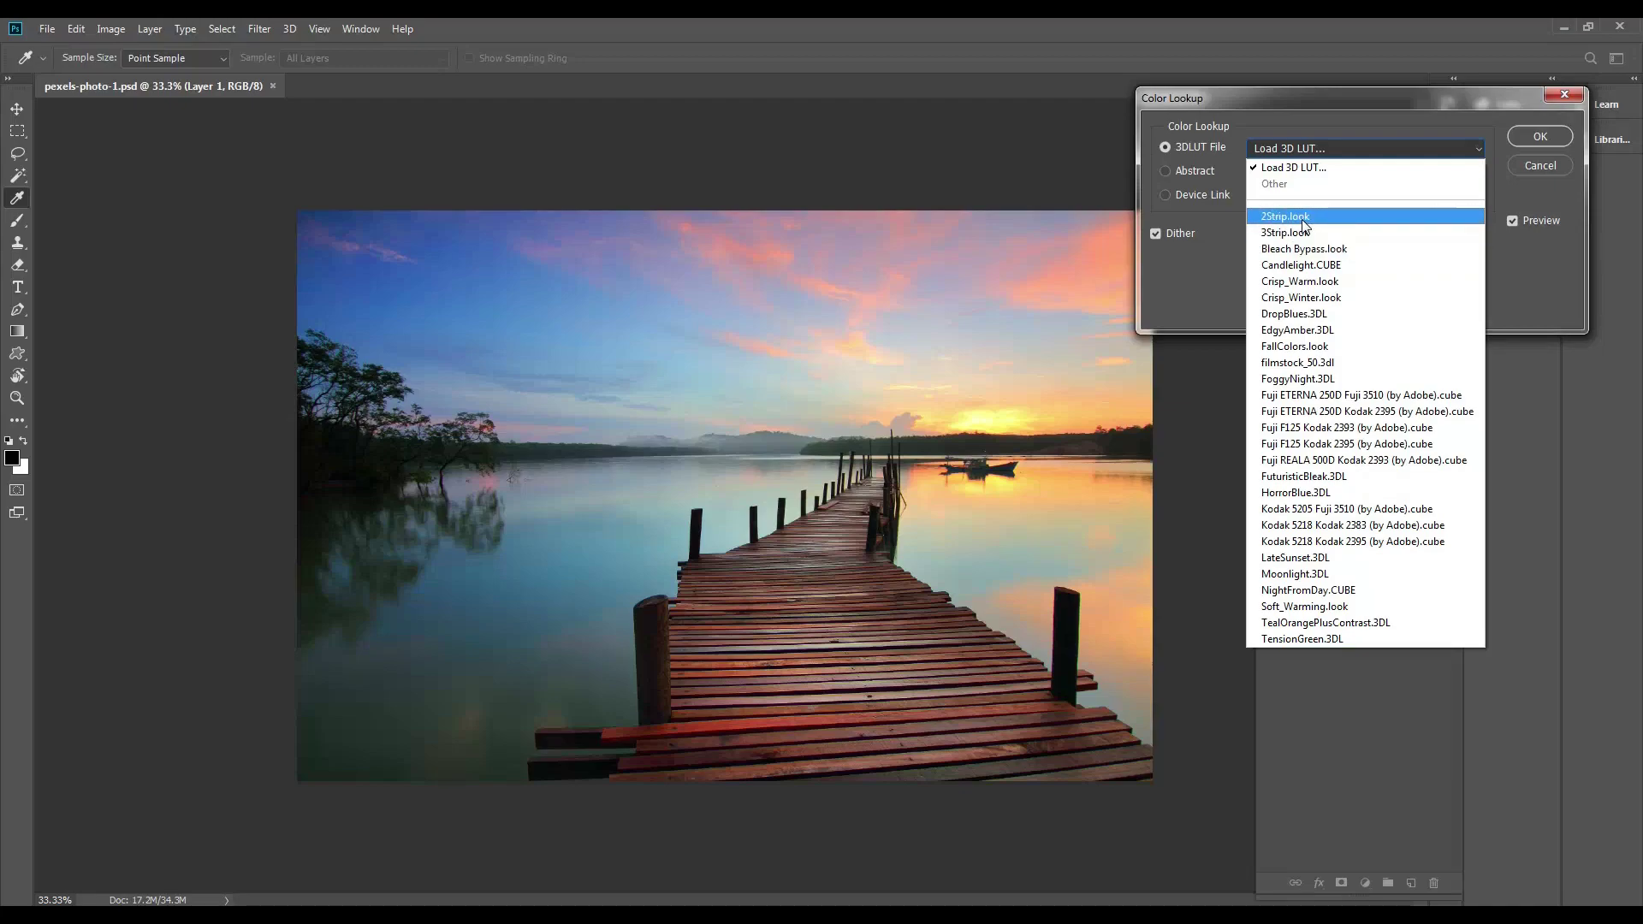
{"action": "left_click", "coordinate": [1301, 217]}
{"action": "left_click", "coordinate": [1302, 148]}
{"action": "left_click", "coordinate": [1317, 266]}
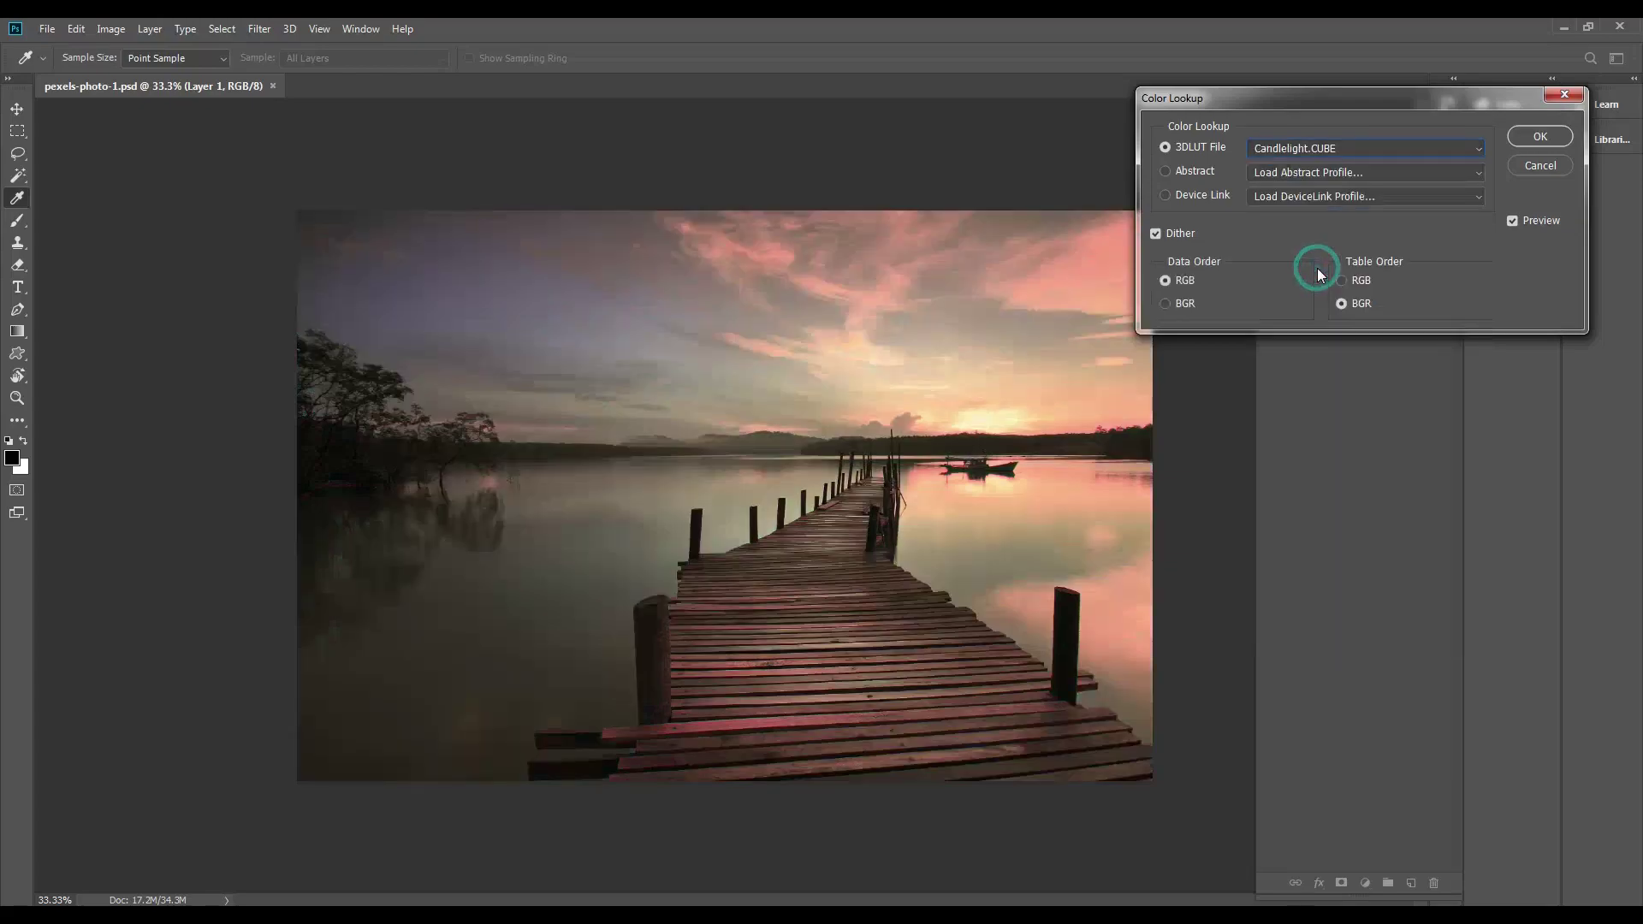
{"action": "left_click", "coordinate": [1318, 149]}
{"action": "left_click", "coordinate": [1321, 329]}
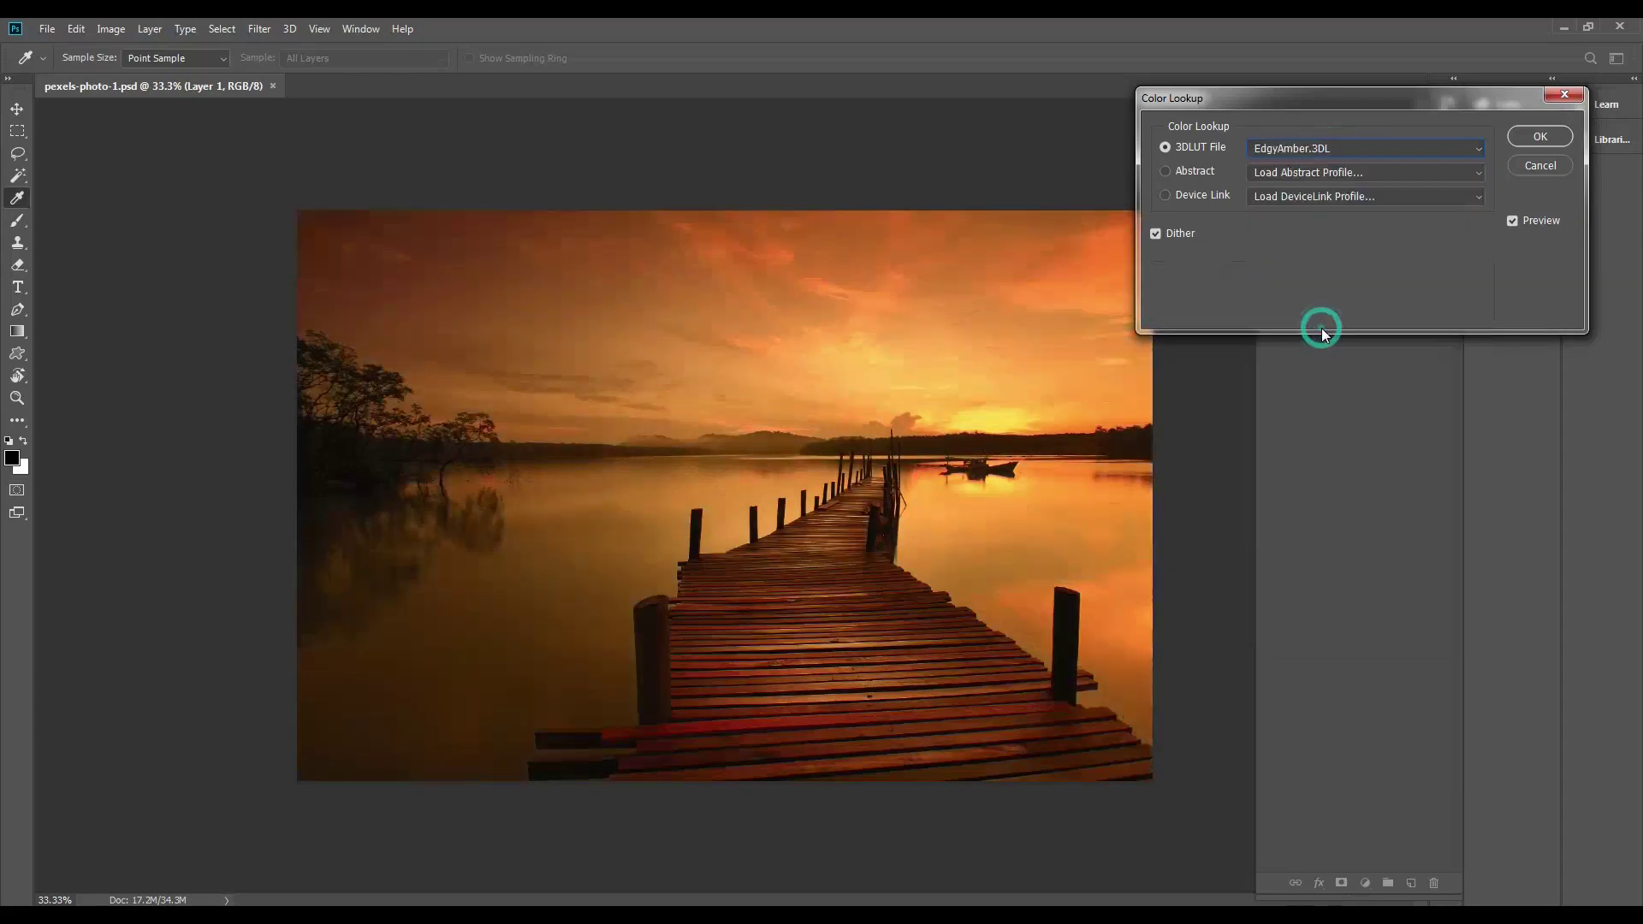
Browse the filmstock_50, FoggyNight, Fuji ETERNA and Fuji REALA 500D LUTs
{"action": "left_click", "coordinate": [1328, 151]}
{"action": "key", "text": "Down"}
{"action": "key", "text": "Down"}
{"action": "key", "text": "Down"}
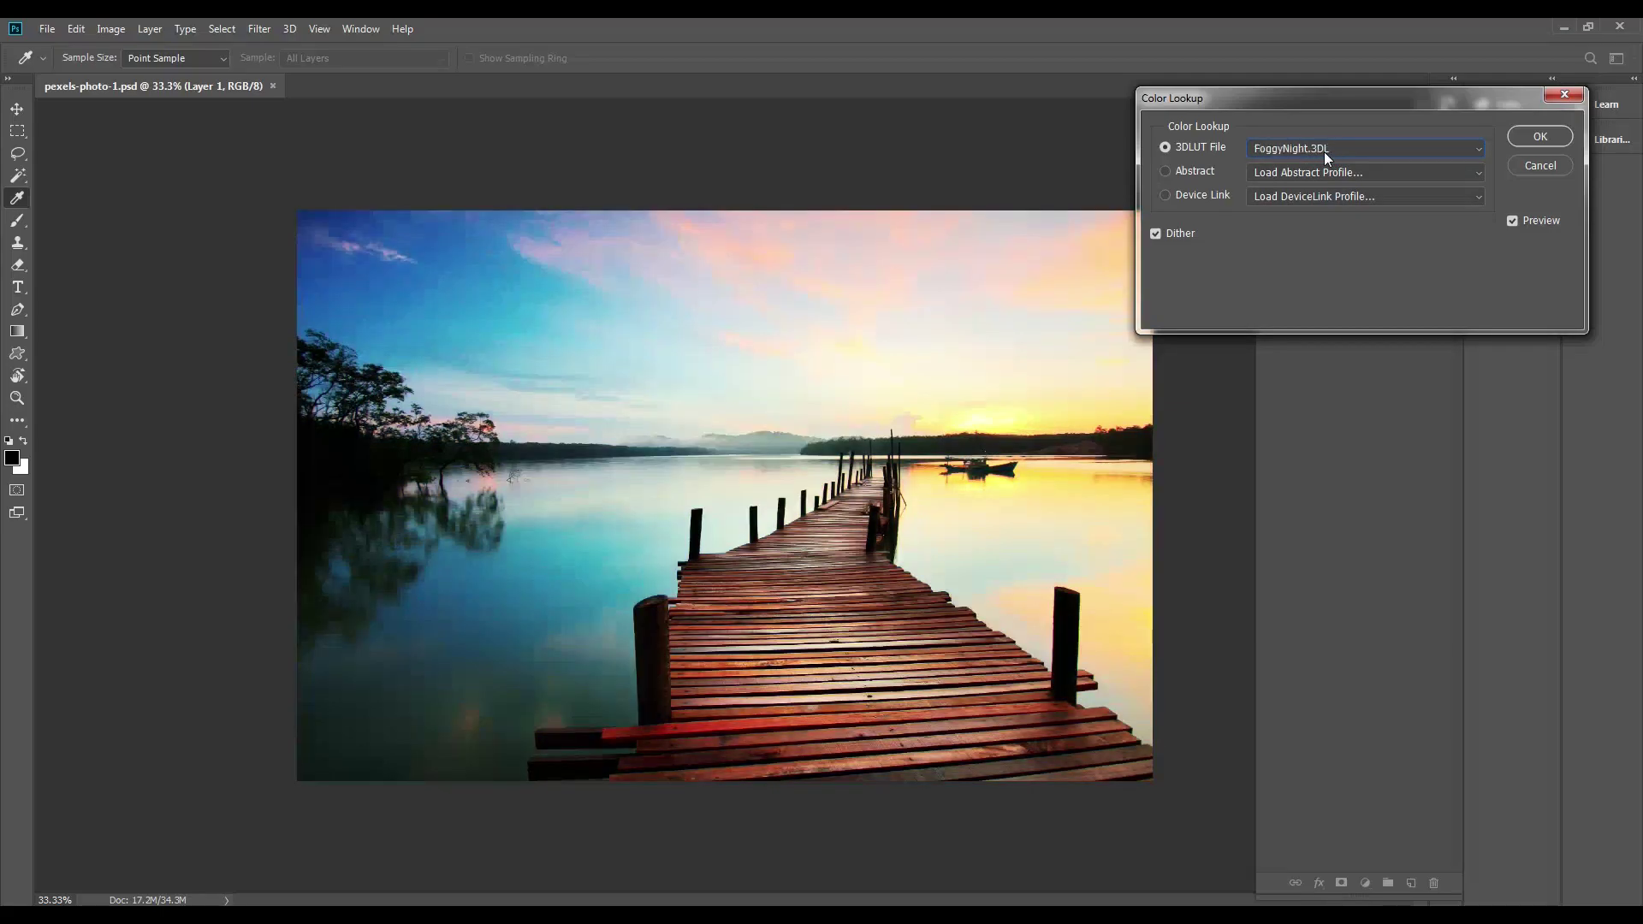
{"action": "key", "text": "Down"}
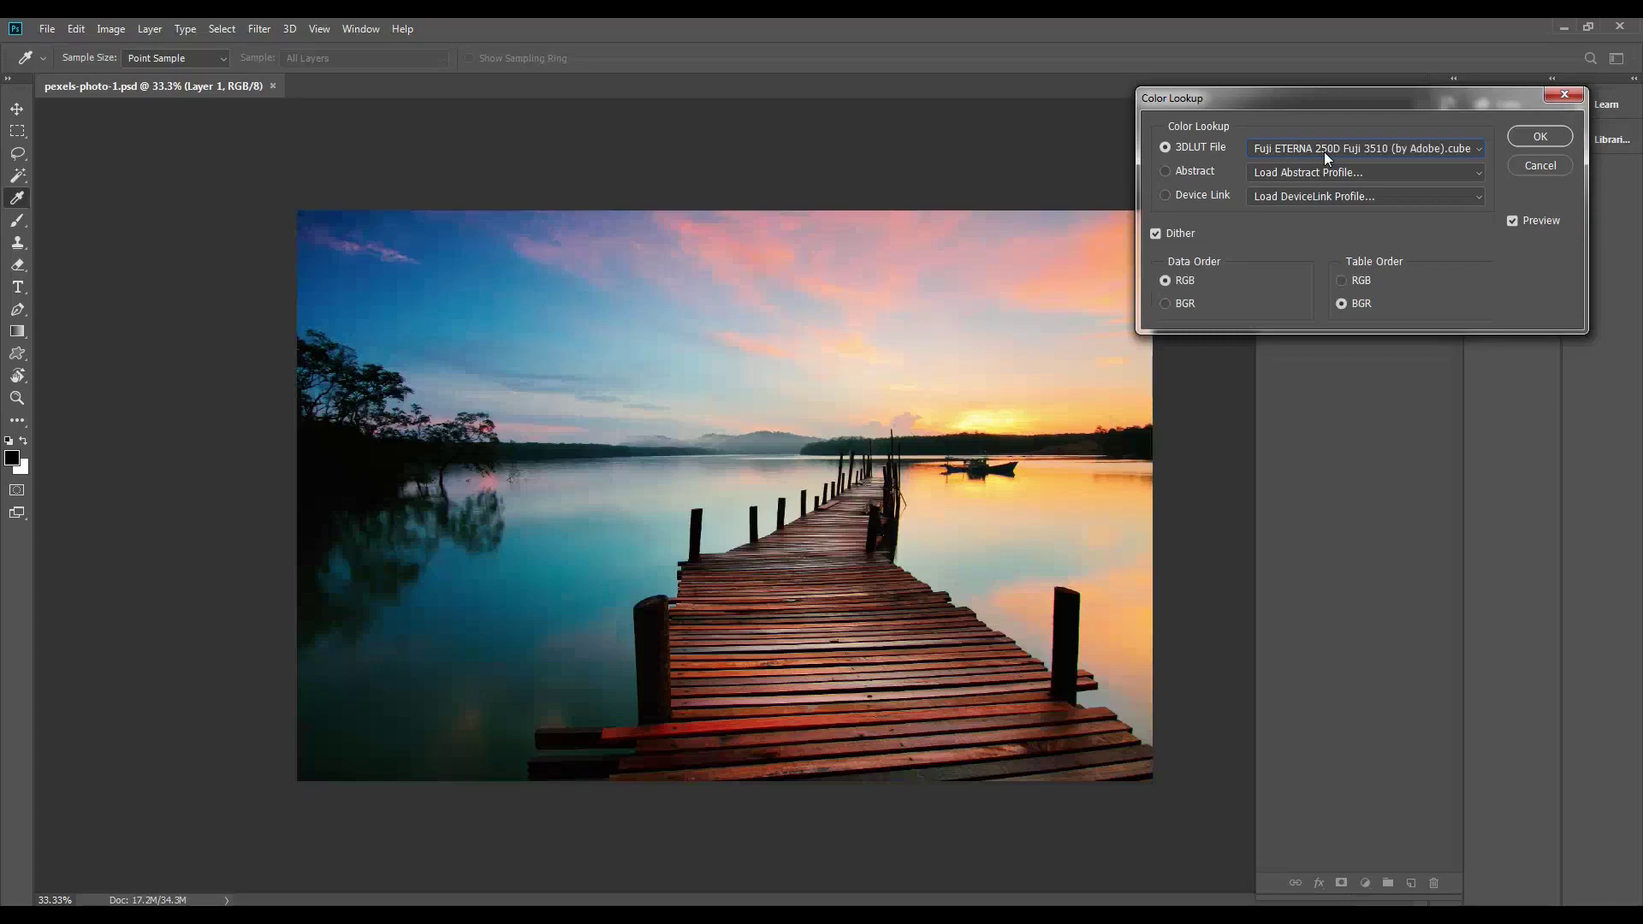
{"action": "key", "text": "Down"}
{"action": "key", "text": "Down"}
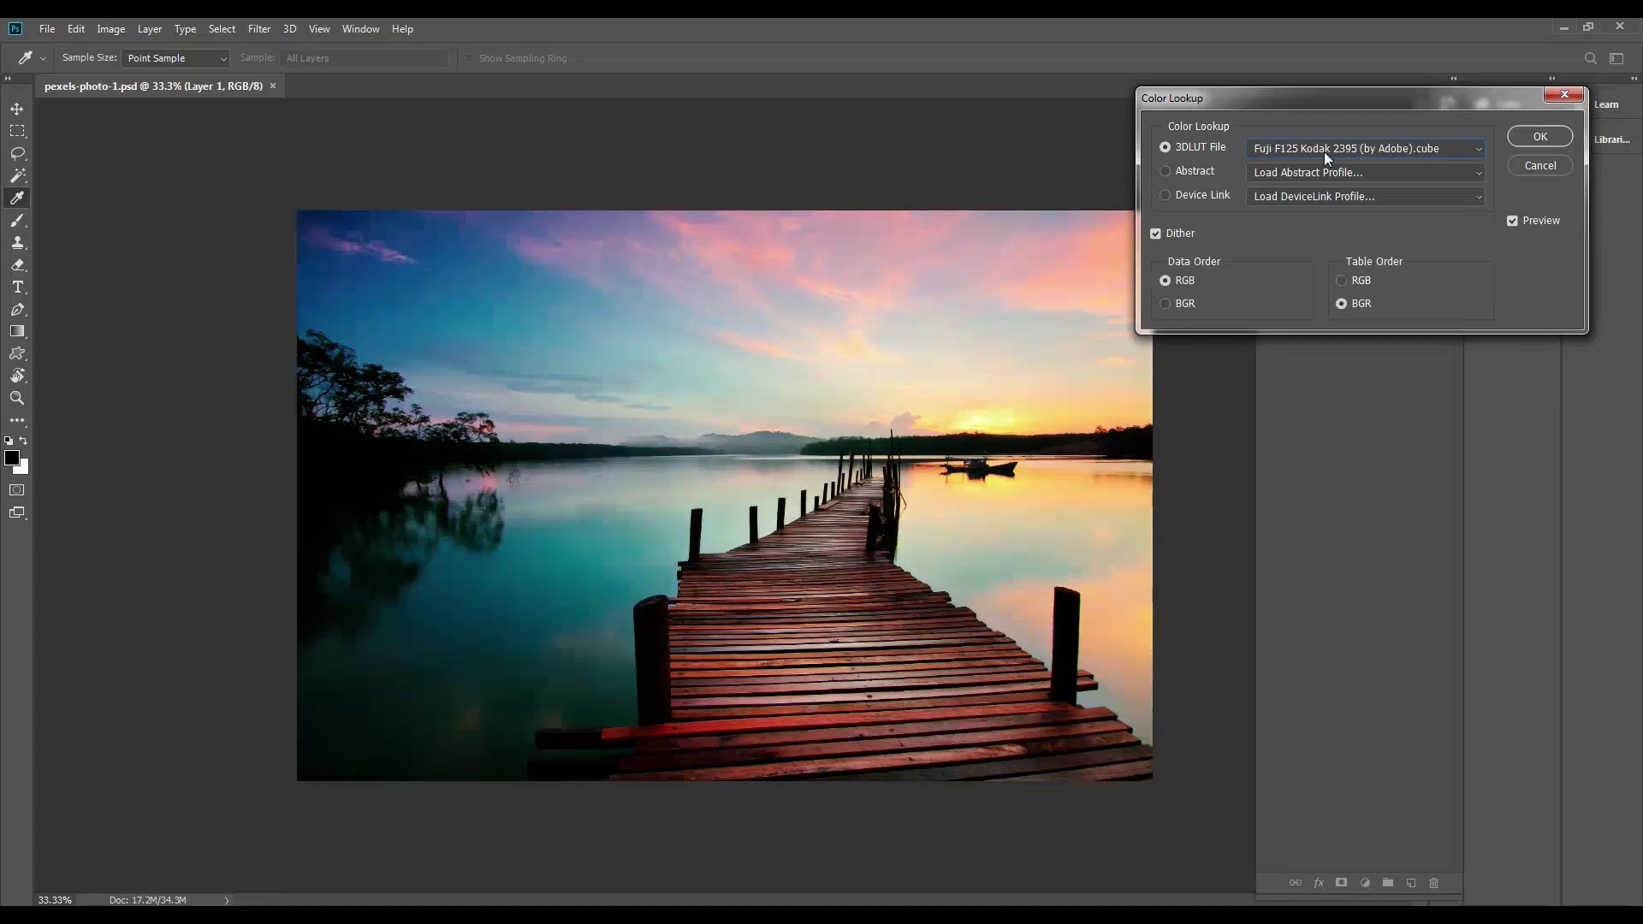
{"action": "key", "text": "Down"}
{"action": "key", "text": "Down"}
{"action": "key", "text": "Down"}
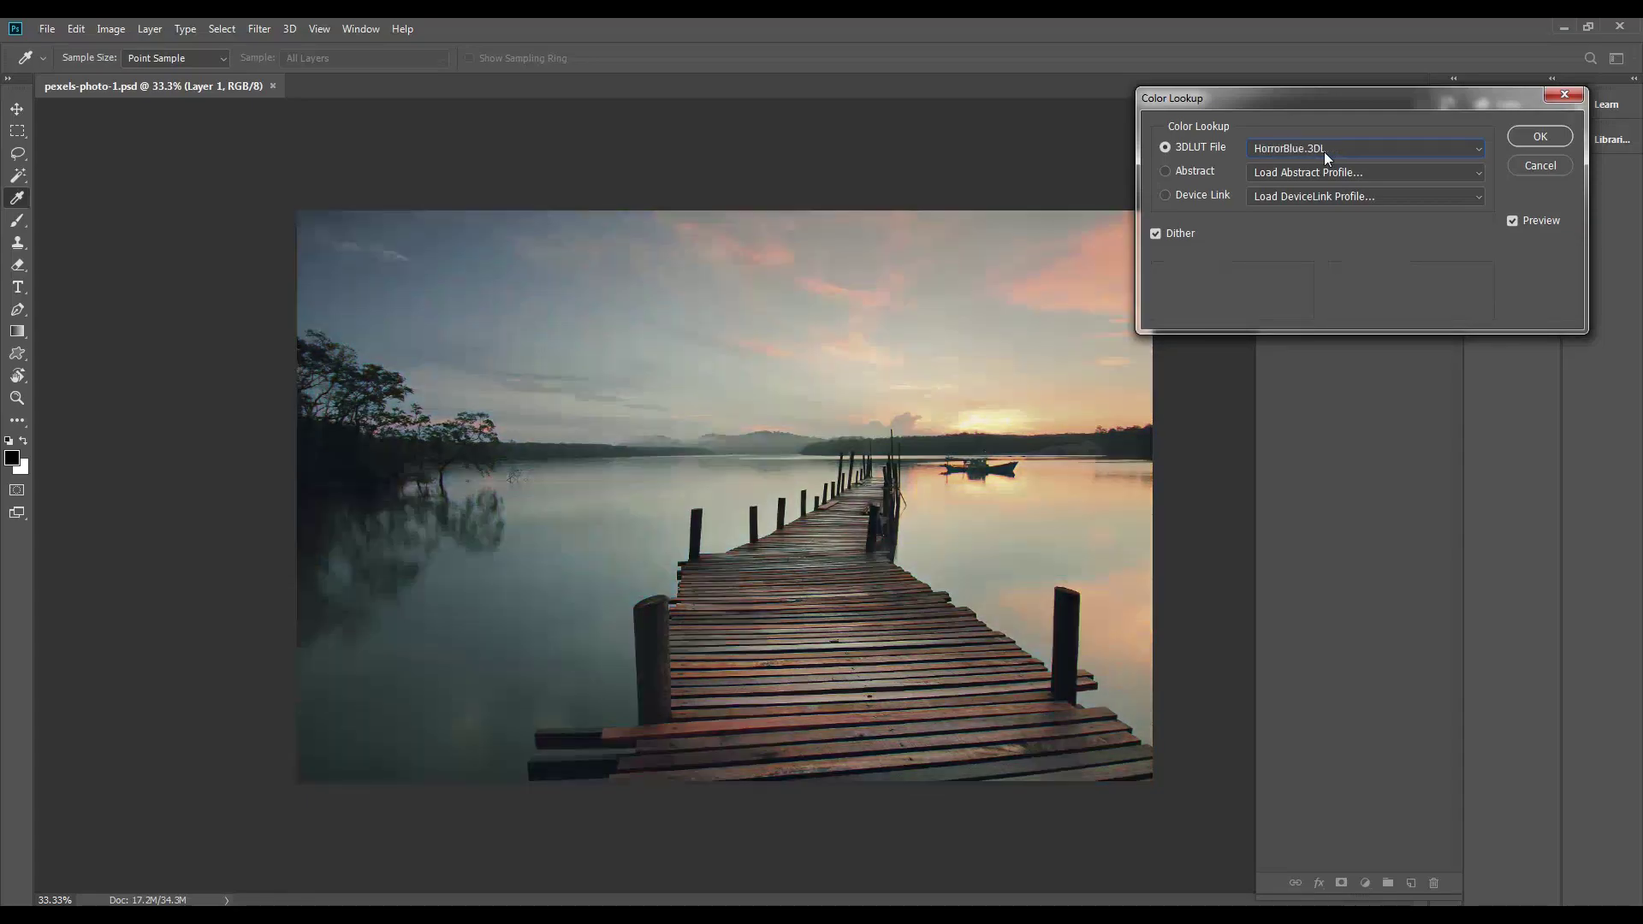
{"action": "key", "text": "Up"}
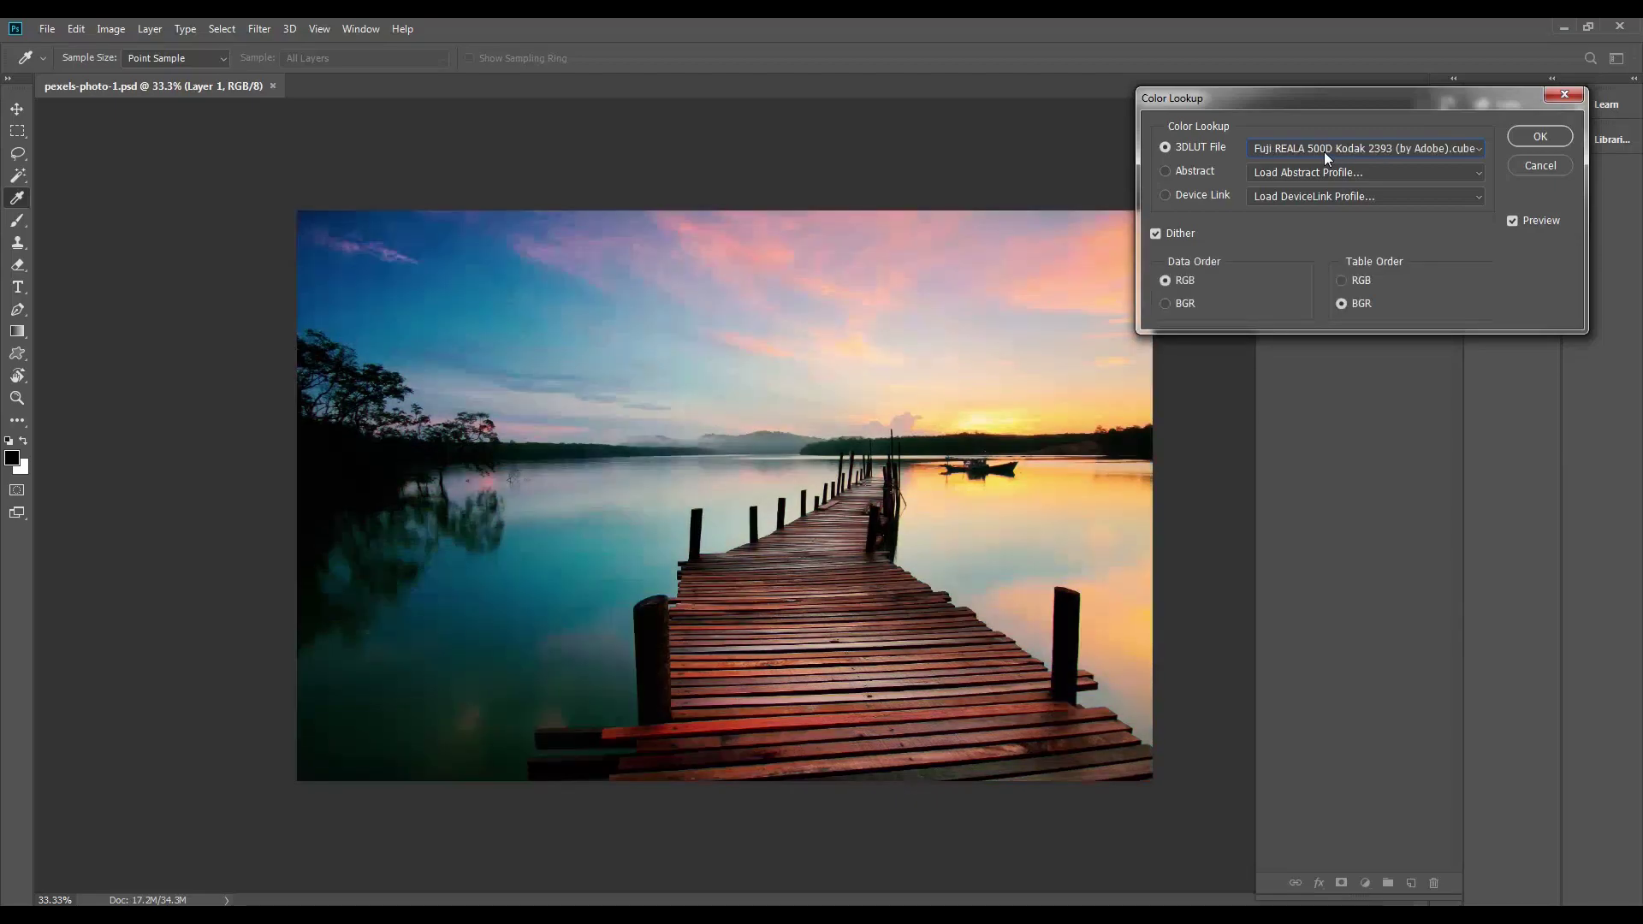
{"action": "key", "text": "Up"}
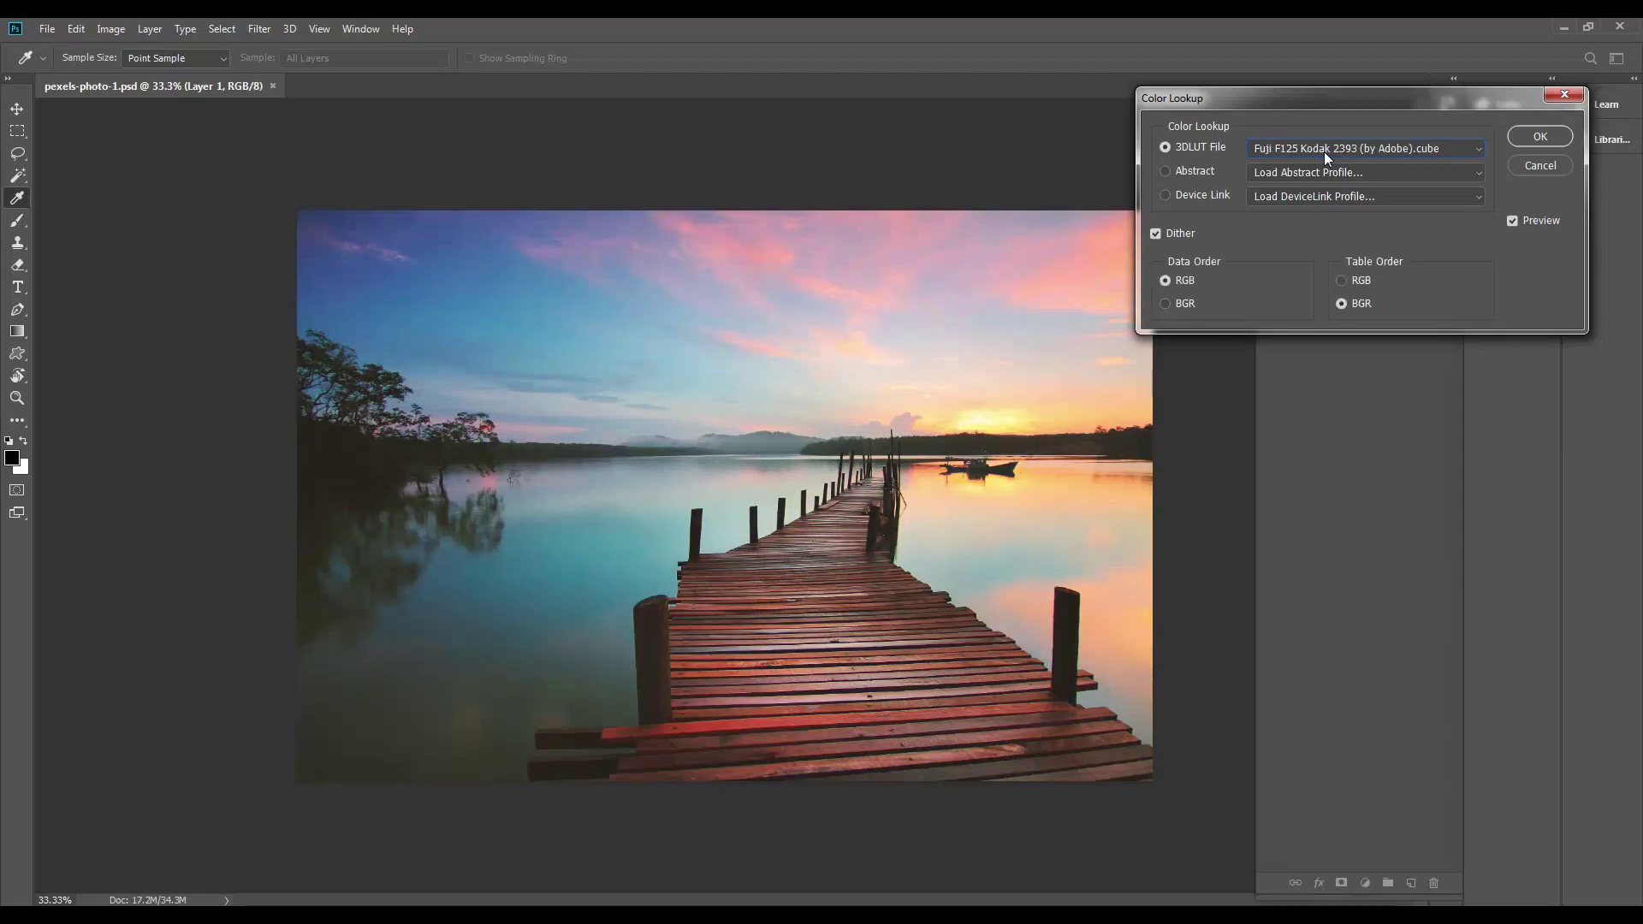
{"action": "key", "text": "Up"}
{"action": "key", "text": "Up"}
{"action": "key", "text": "Up"}
{"action": "key", "text": "Up"}
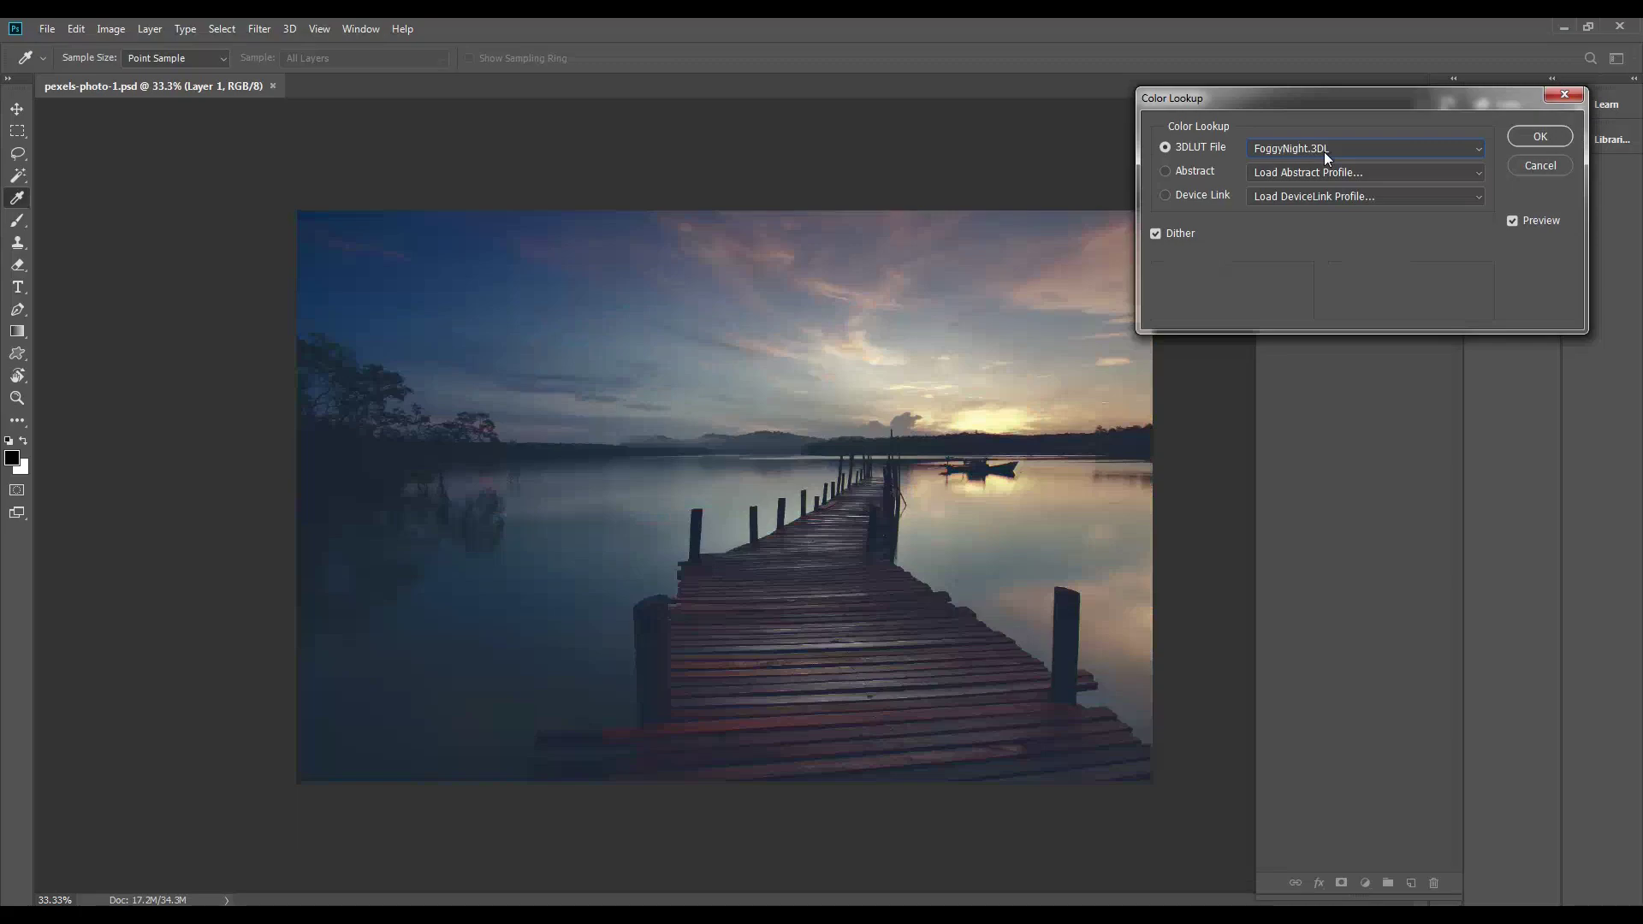
{"action": "key", "text": "Up"}
{"action": "key", "text": "Up"}
{"action": "key", "text": "Up"}
{"action": "key", "text": "Down"}
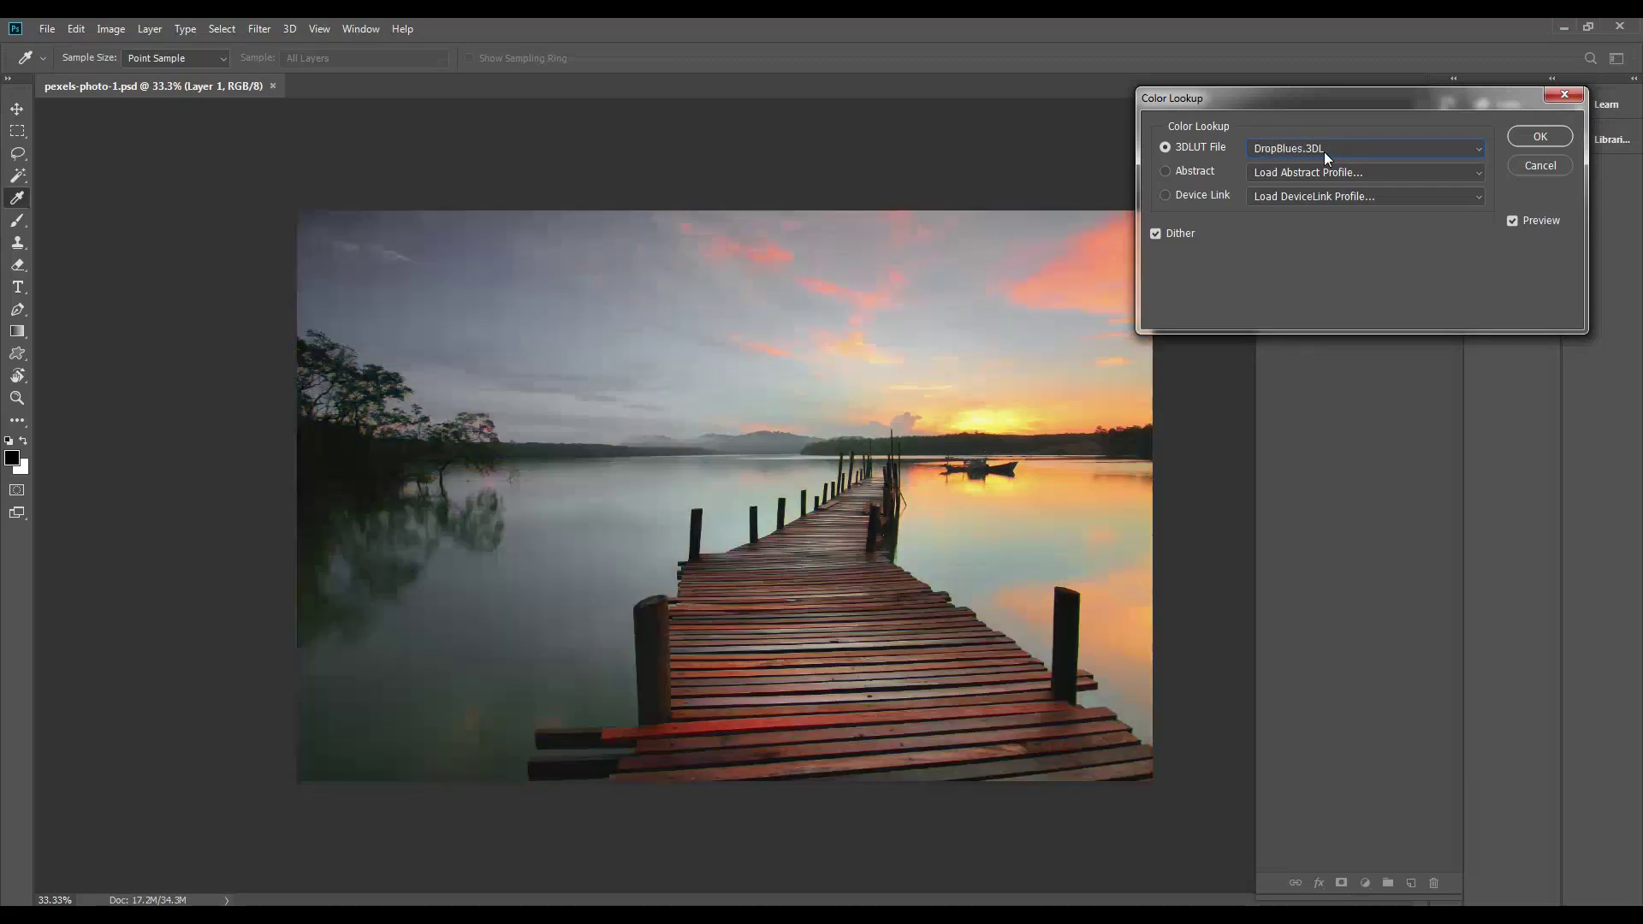
{"action": "key", "text": "Down"}
{"action": "key", "text": "Down"}
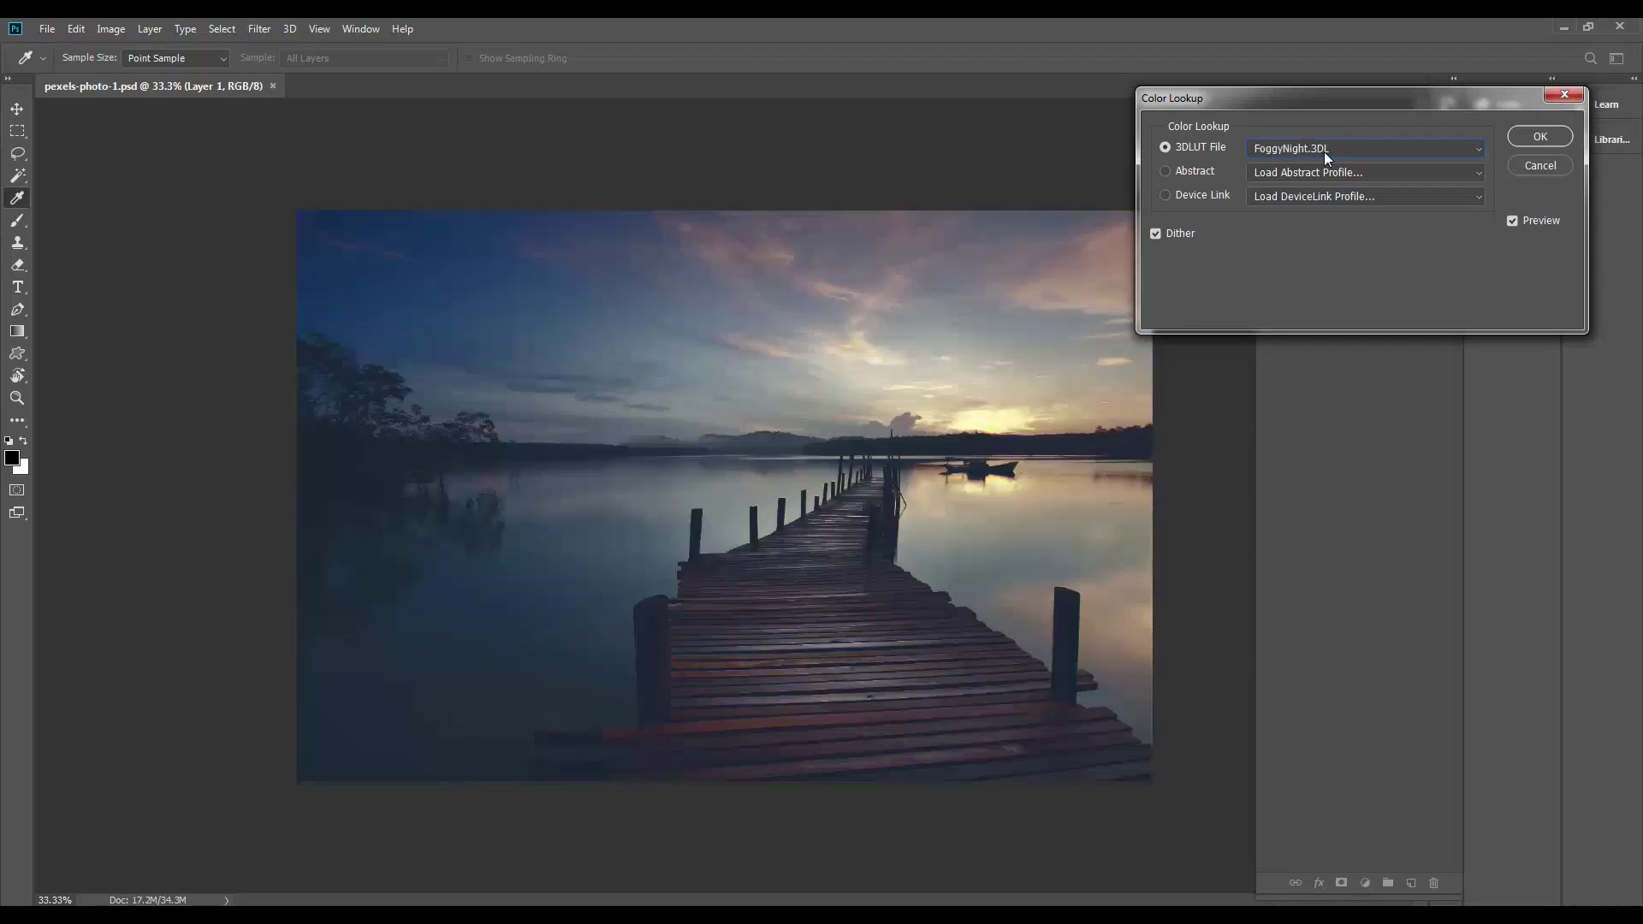
{"action": "key", "text": "Down"}
{"action": "key", "text": "Up"}
Apply the Crisp_Warm.look LUT to Layer 1
{"action": "left_click", "coordinate": [1325, 152]}
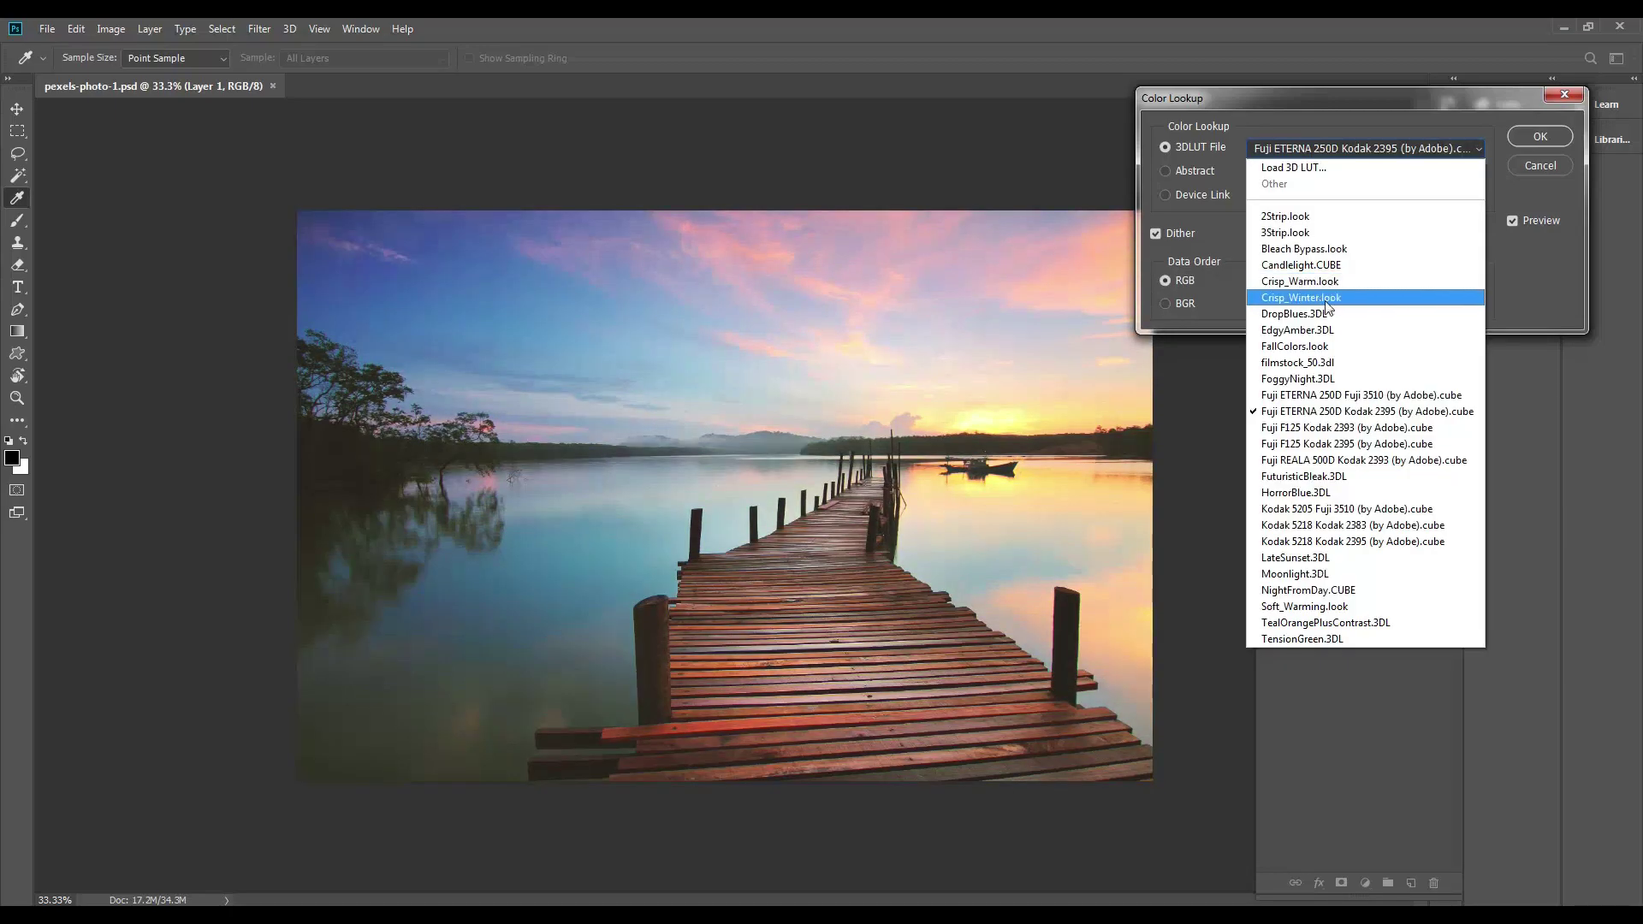
{"action": "left_click", "coordinate": [1318, 282]}
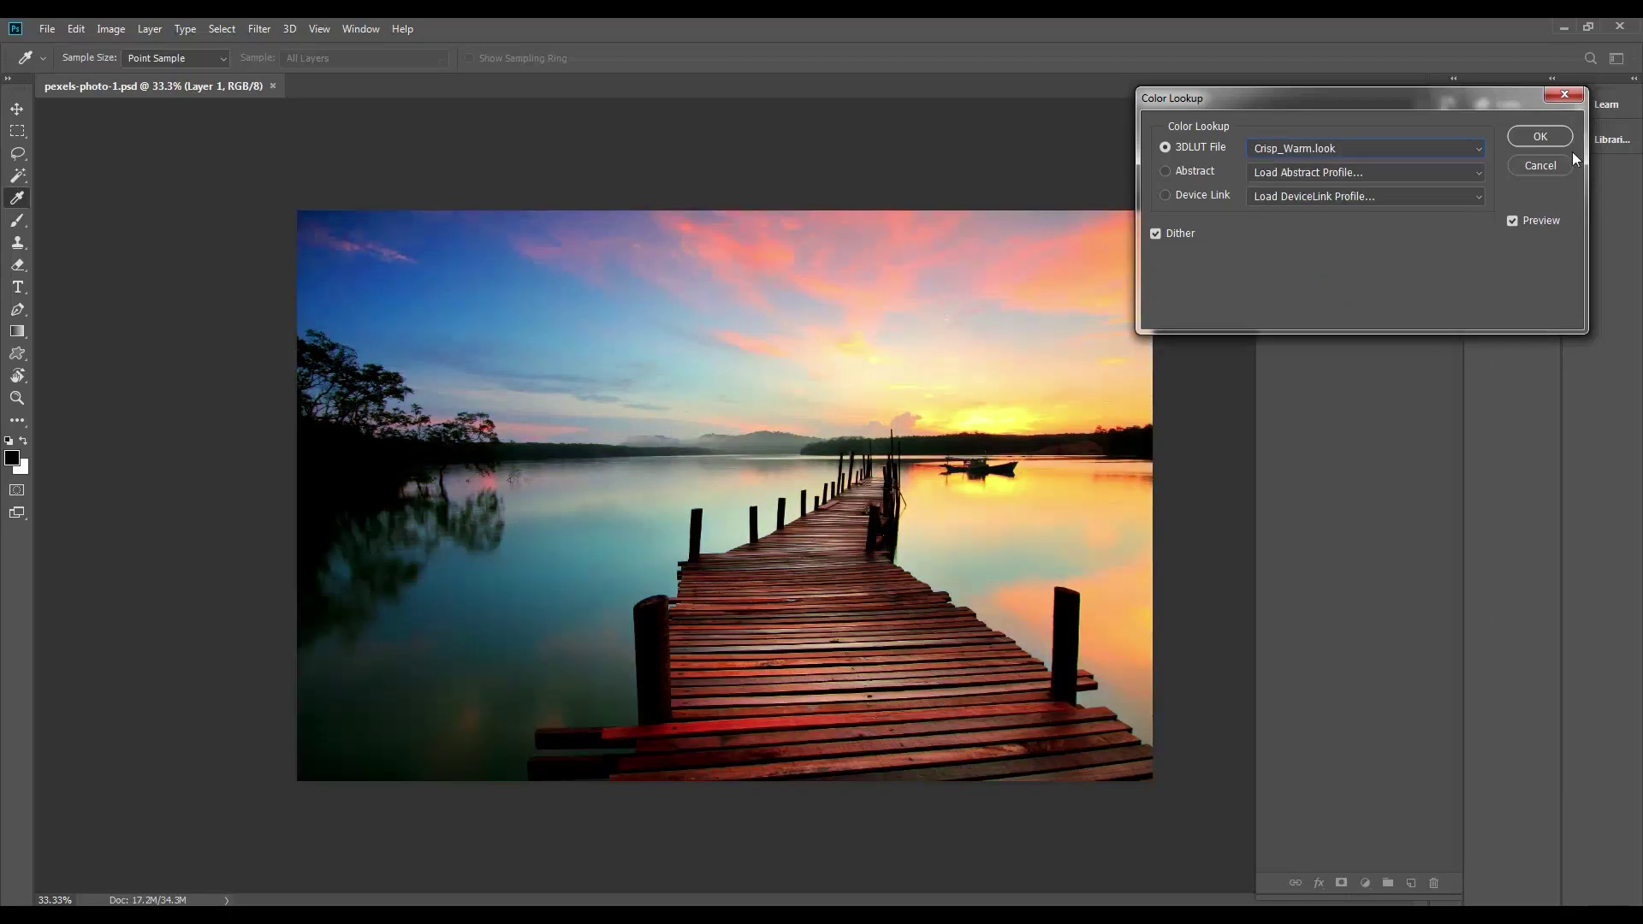
{"action": "left_click", "coordinate": [1539, 137]}
{"action": "left_click", "coordinate": [1267, 262]}
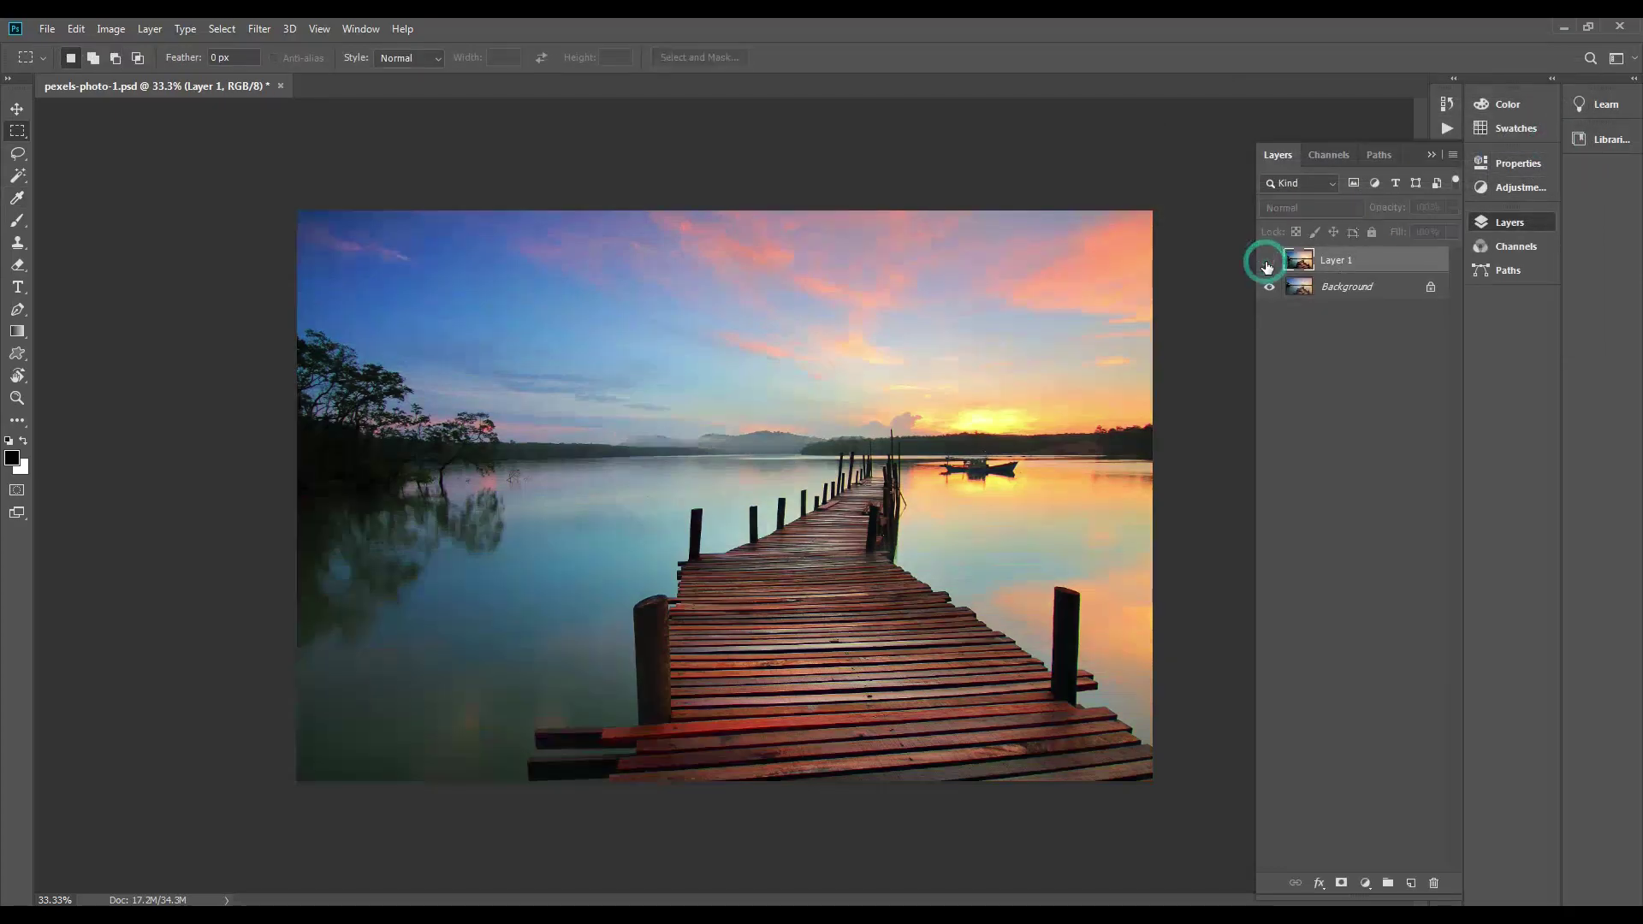
{"action": "left_click", "coordinate": [1268, 262]}
{"action": "left_click", "coordinate": [1267, 264]}
{"action": "left_click", "coordinate": [1267, 263]}
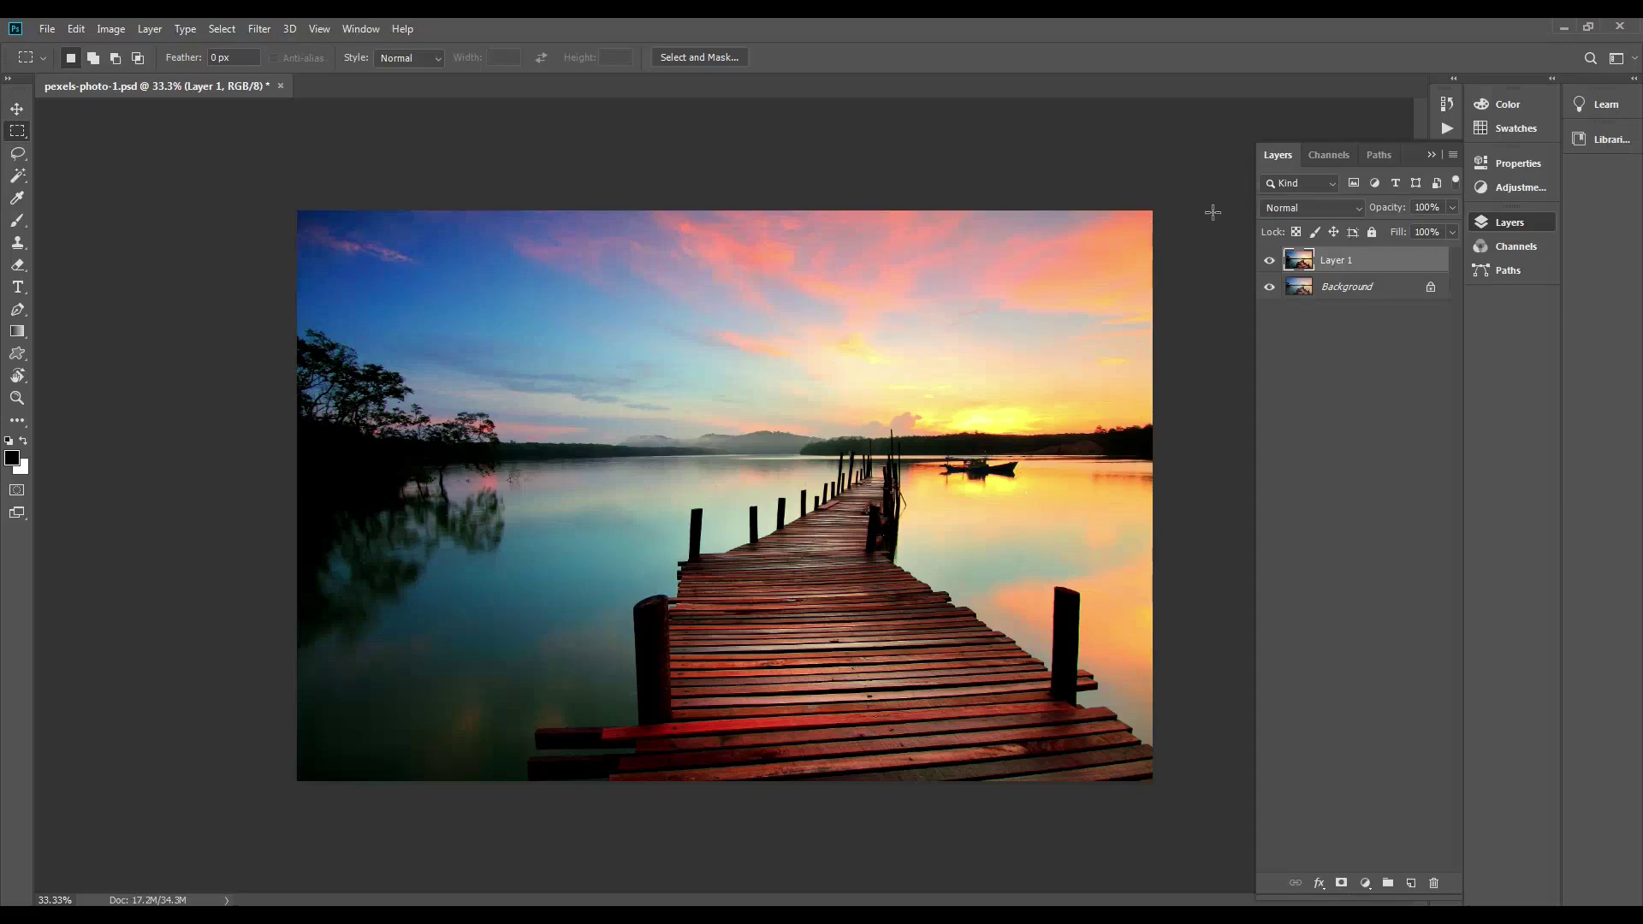
{"action": "left_click", "coordinate": [1272, 263]}
Show Layer 1 and preview the FuturisticBleak, HorrorBlue, Kodak 5218, LateSunset and Moonlight LUTs
{"action": "left_click", "coordinate": [1274, 264]}
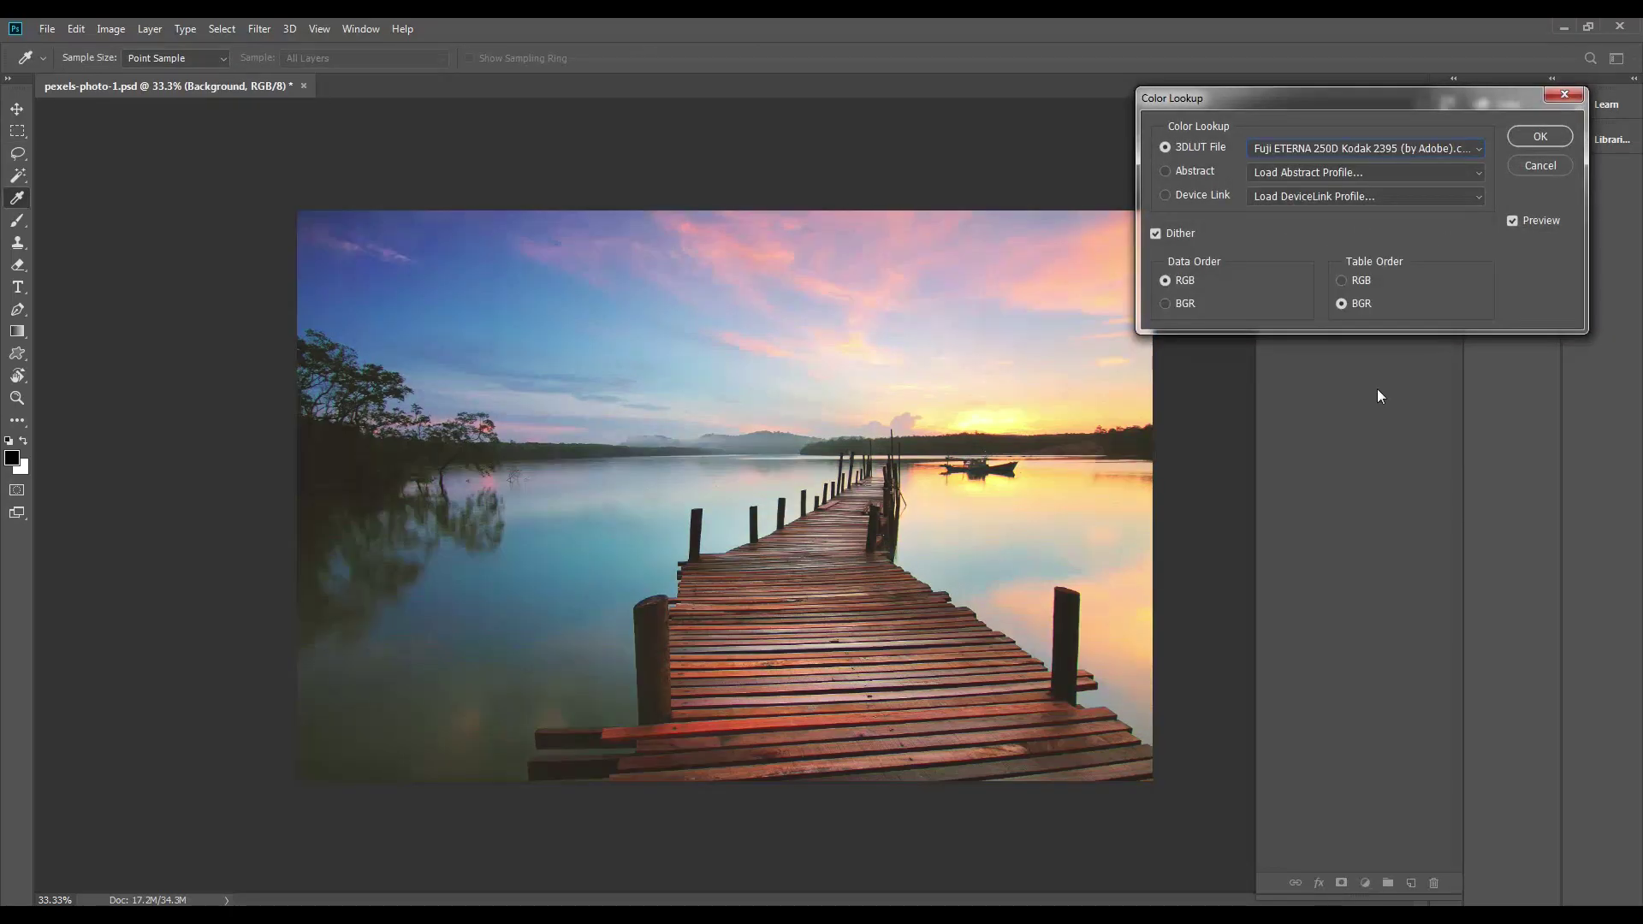
{"action": "key", "text": "Down"}
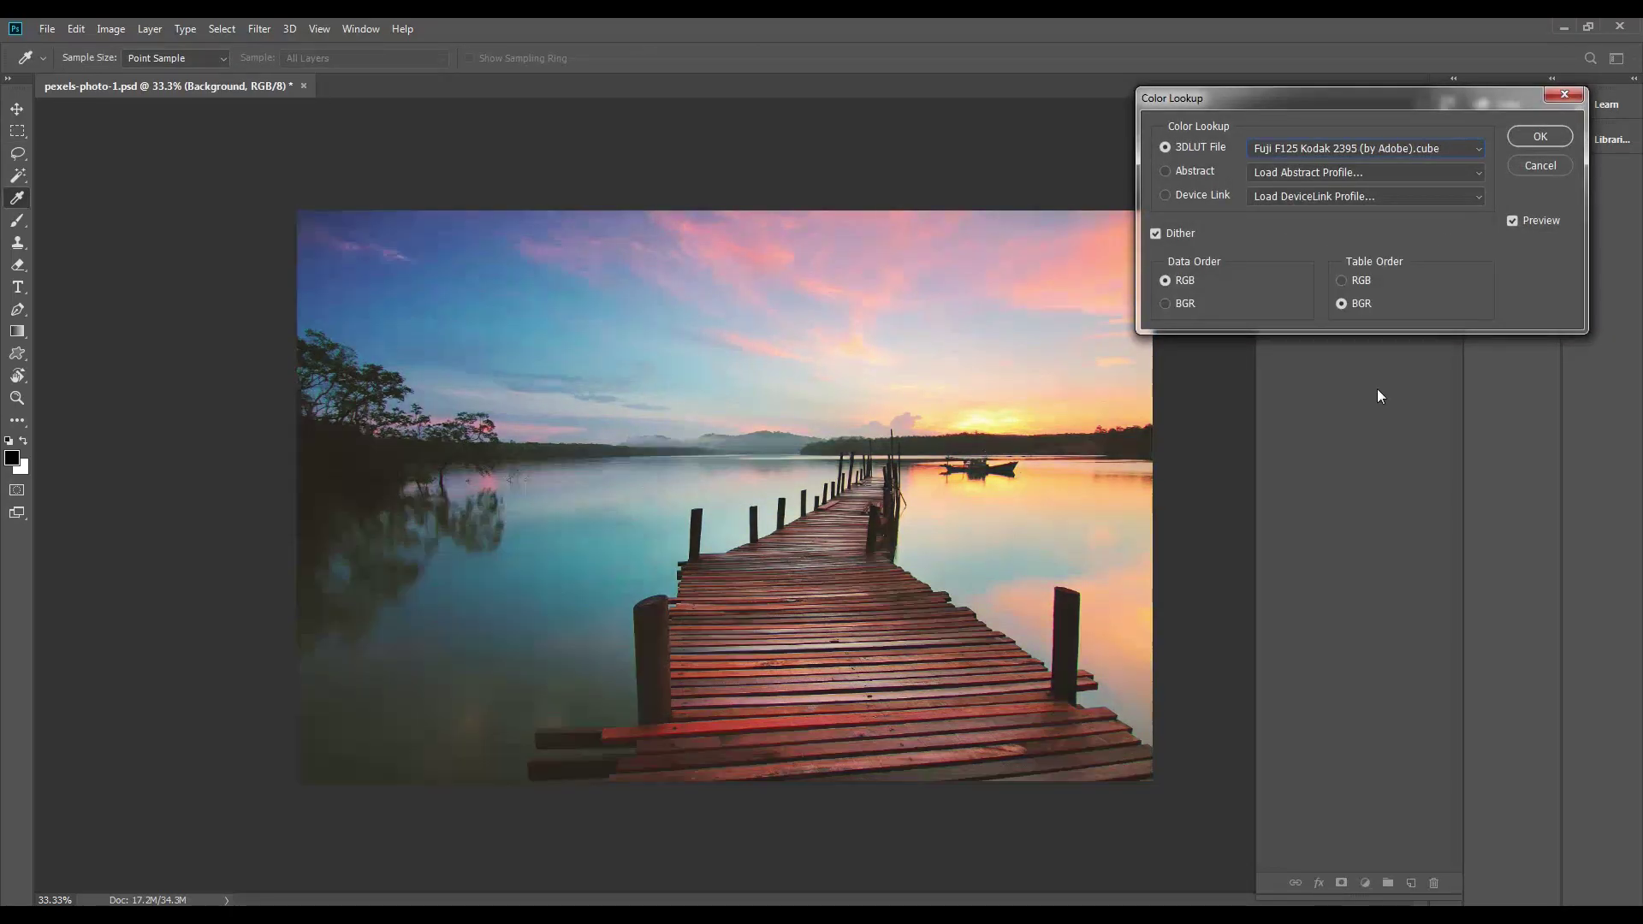
{"action": "key", "text": "Down"}
{"action": "key", "text": "Down"}
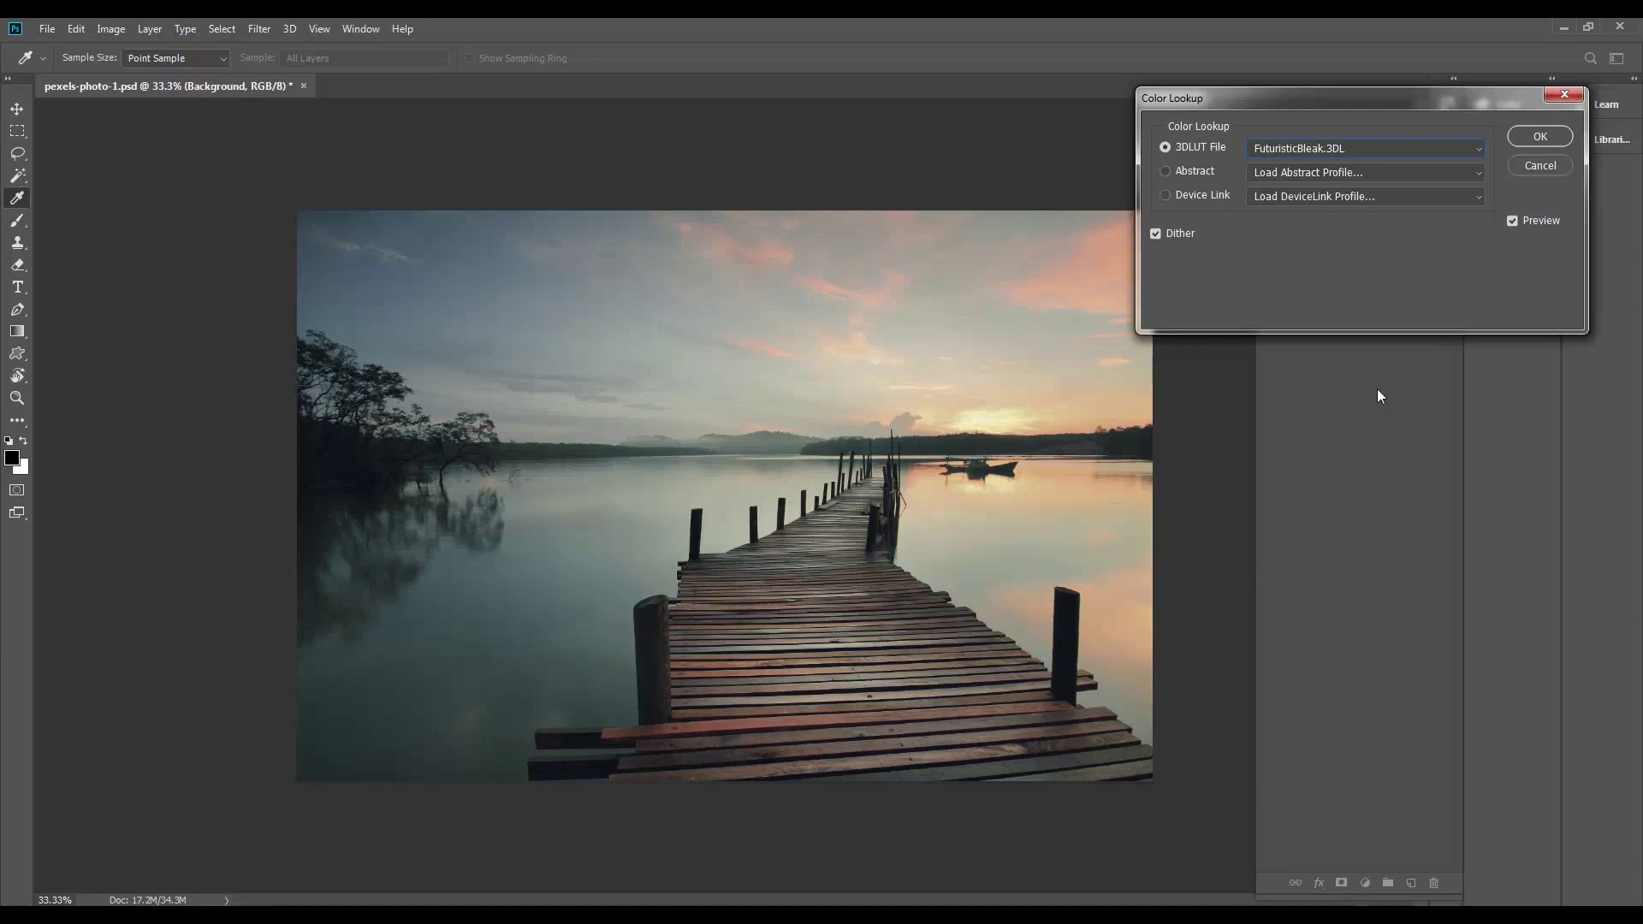
{"action": "key", "text": "Down"}
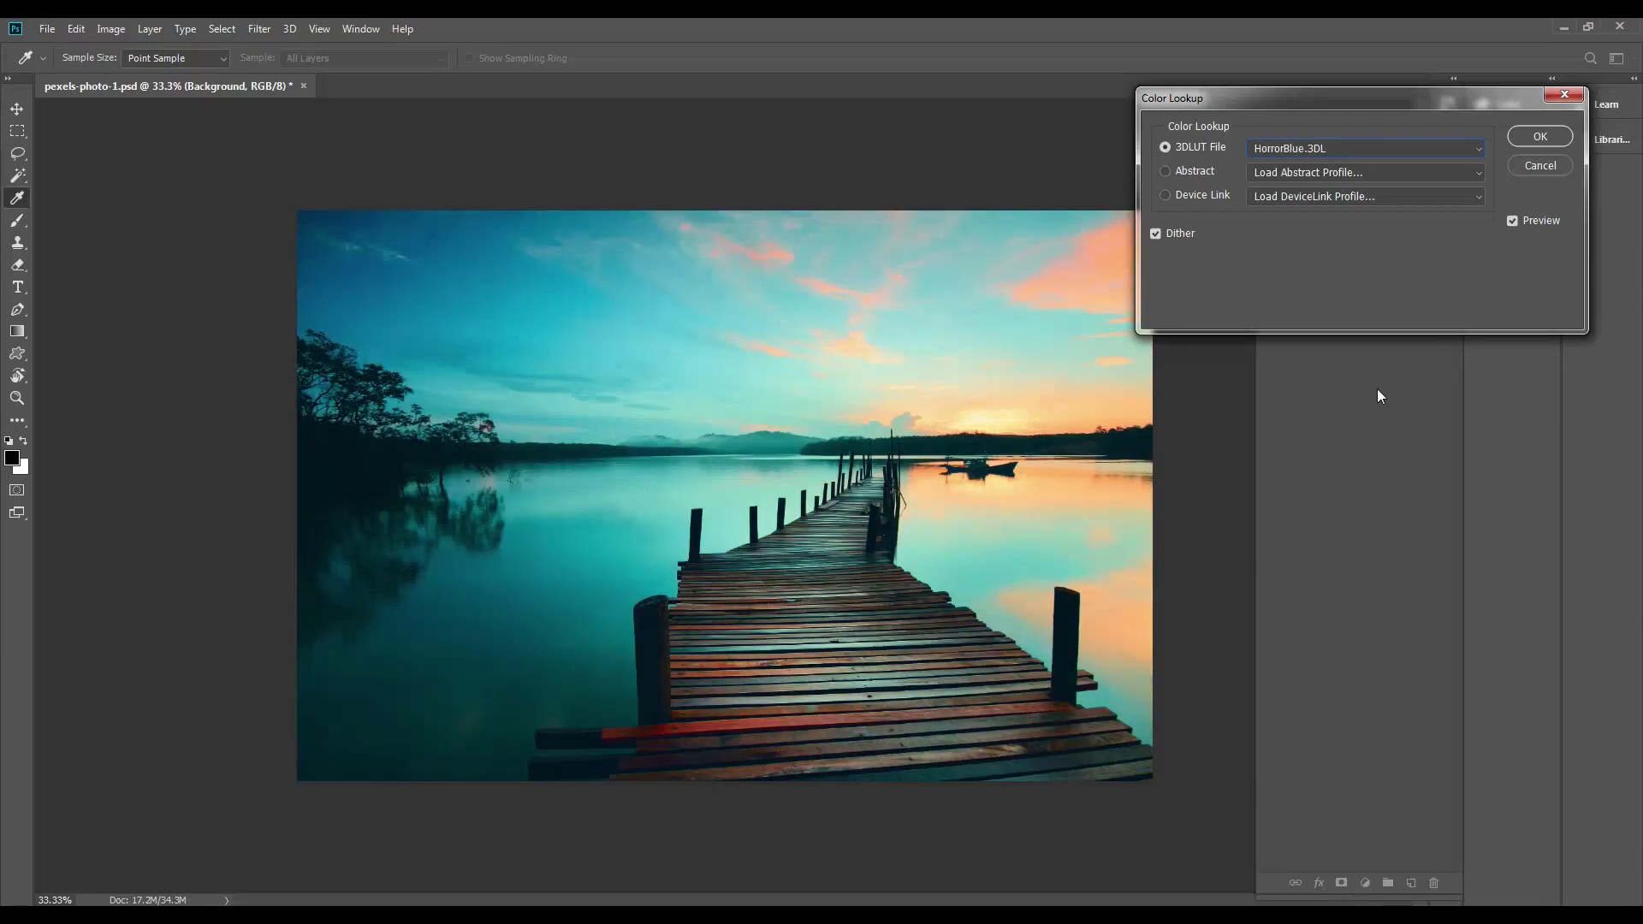
{"action": "key", "text": "Down"}
{"action": "key", "text": "Down"}
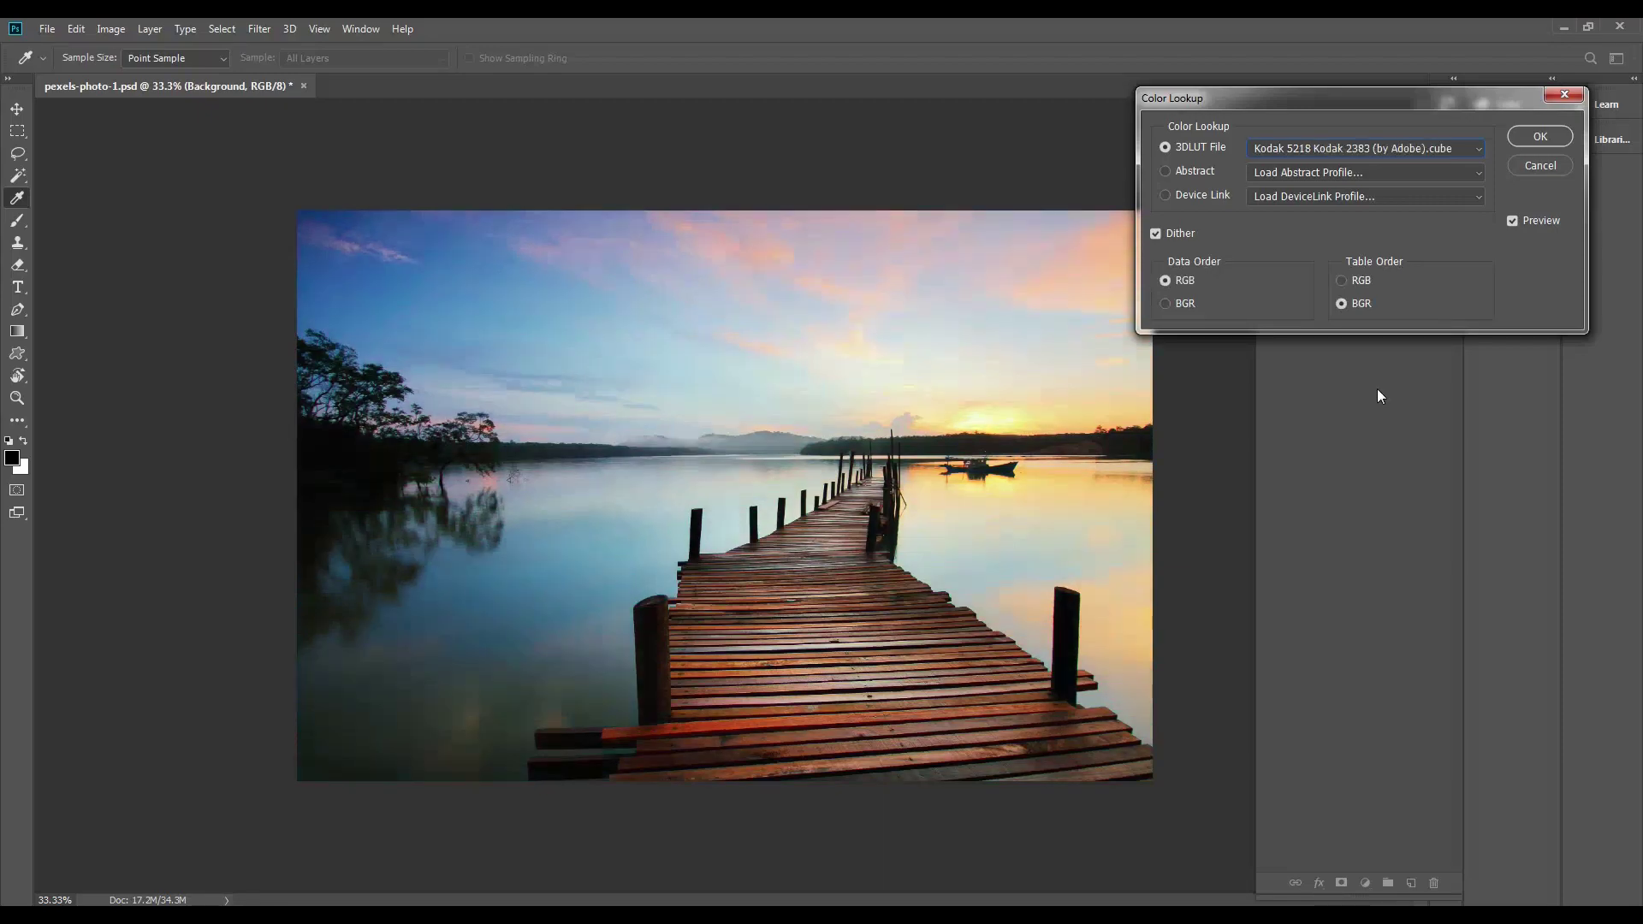
{"action": "key", "text": "Down"}
{"action": "key", "text": "Down"}
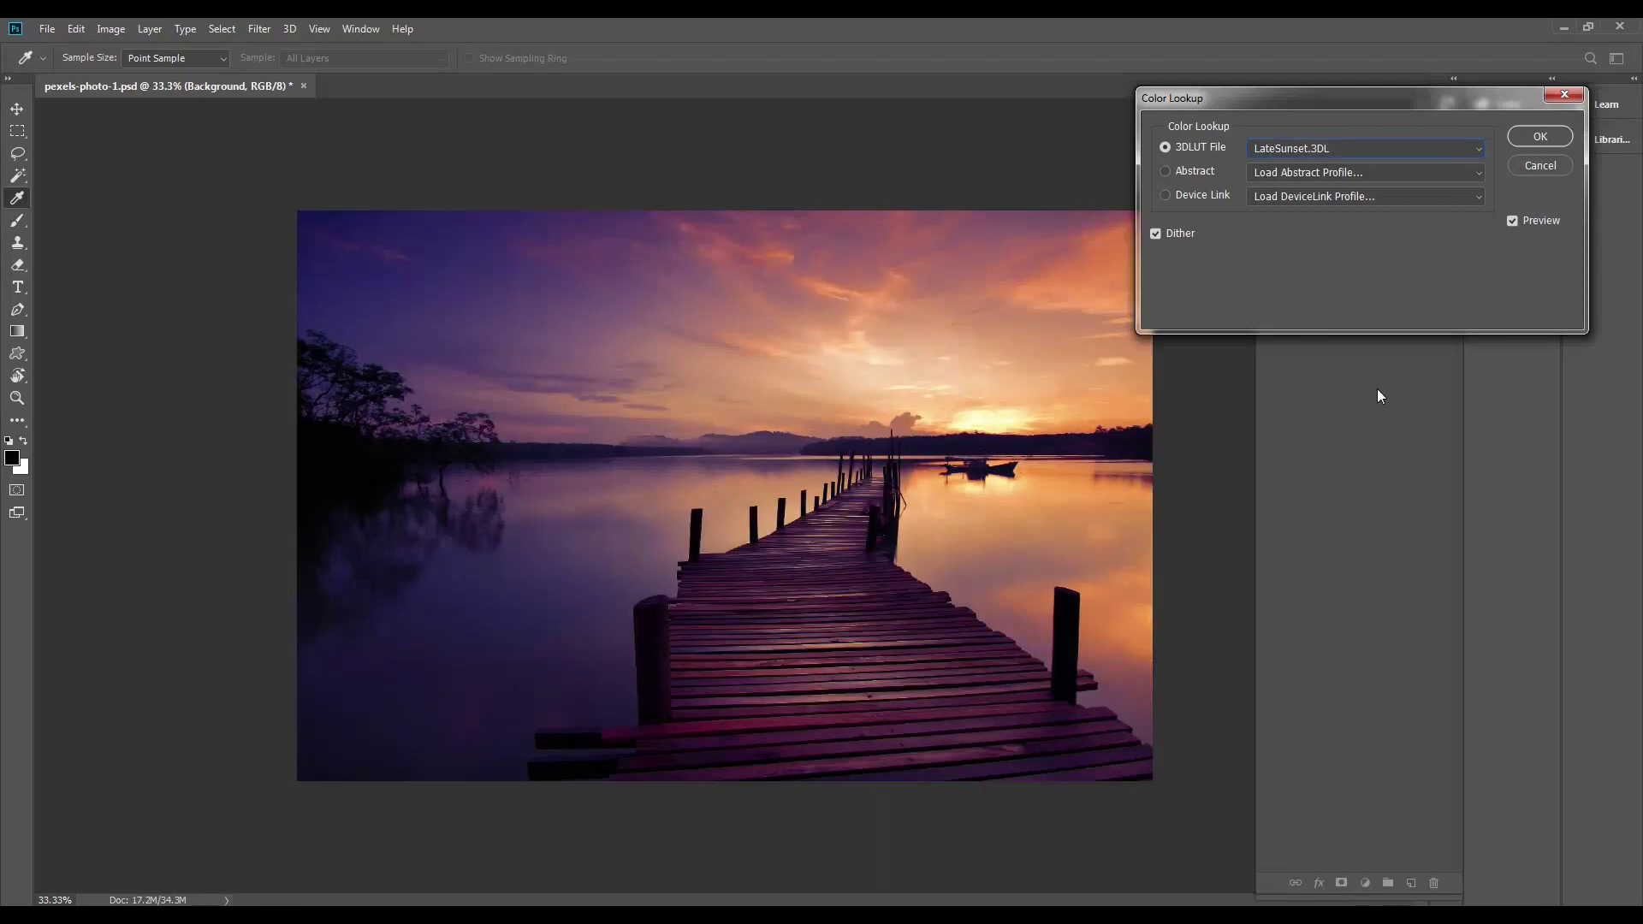
{"action": "key", "text": "Down"}
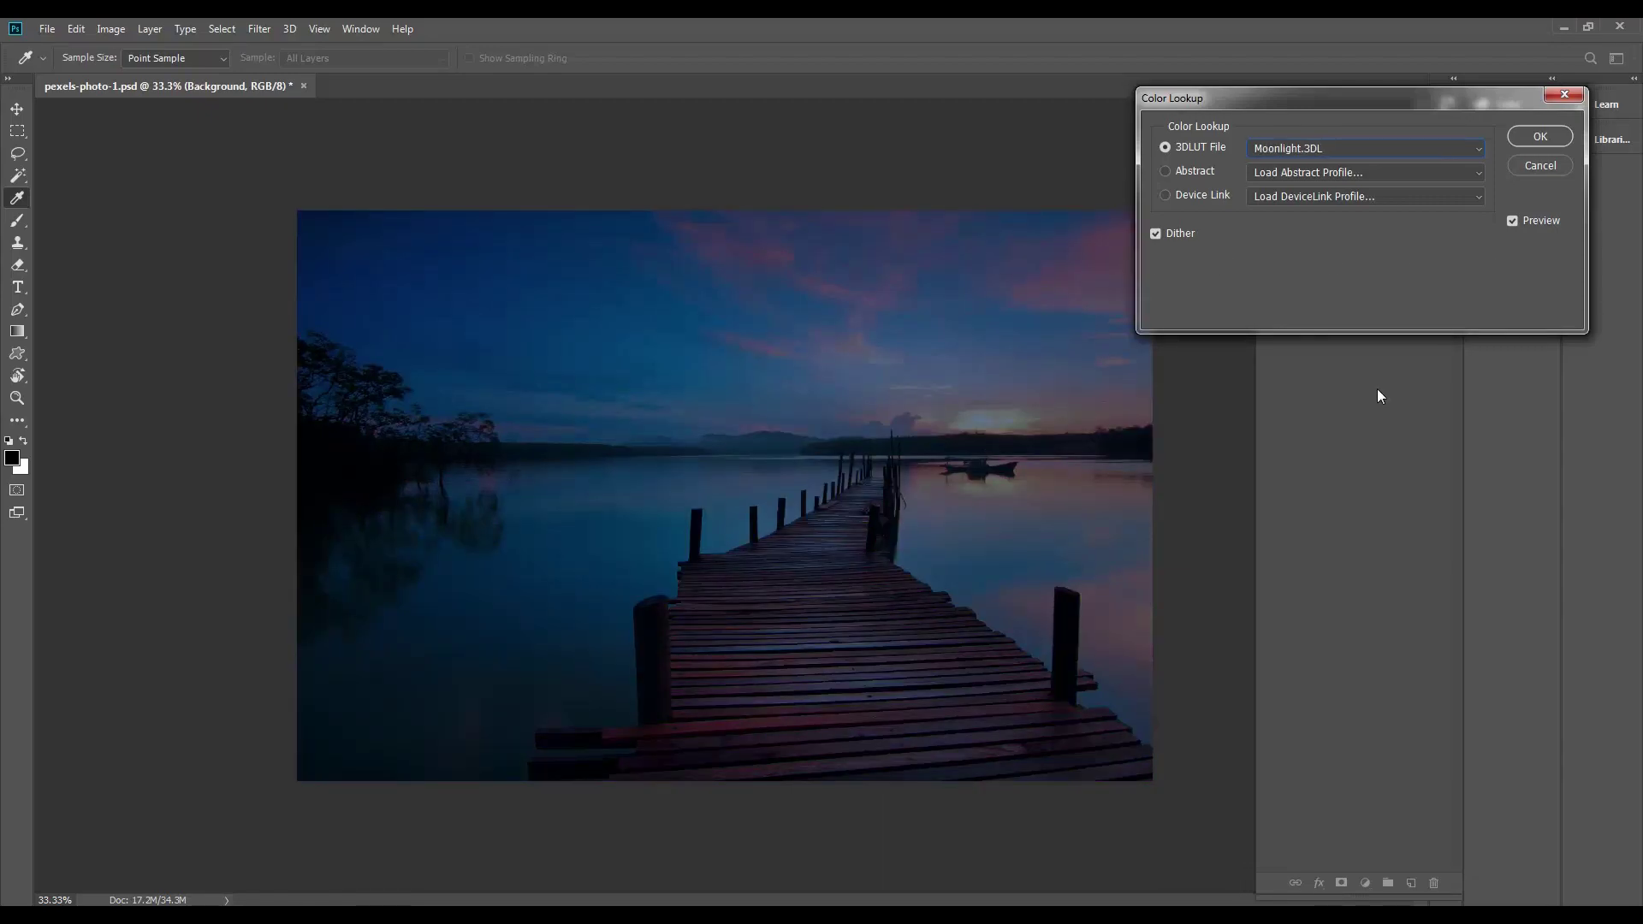
Preview Soft_Warming, TealOrangePlusContrast and TensionGreen, then return to LateSunset
{"action": "key", "text": "Down"}
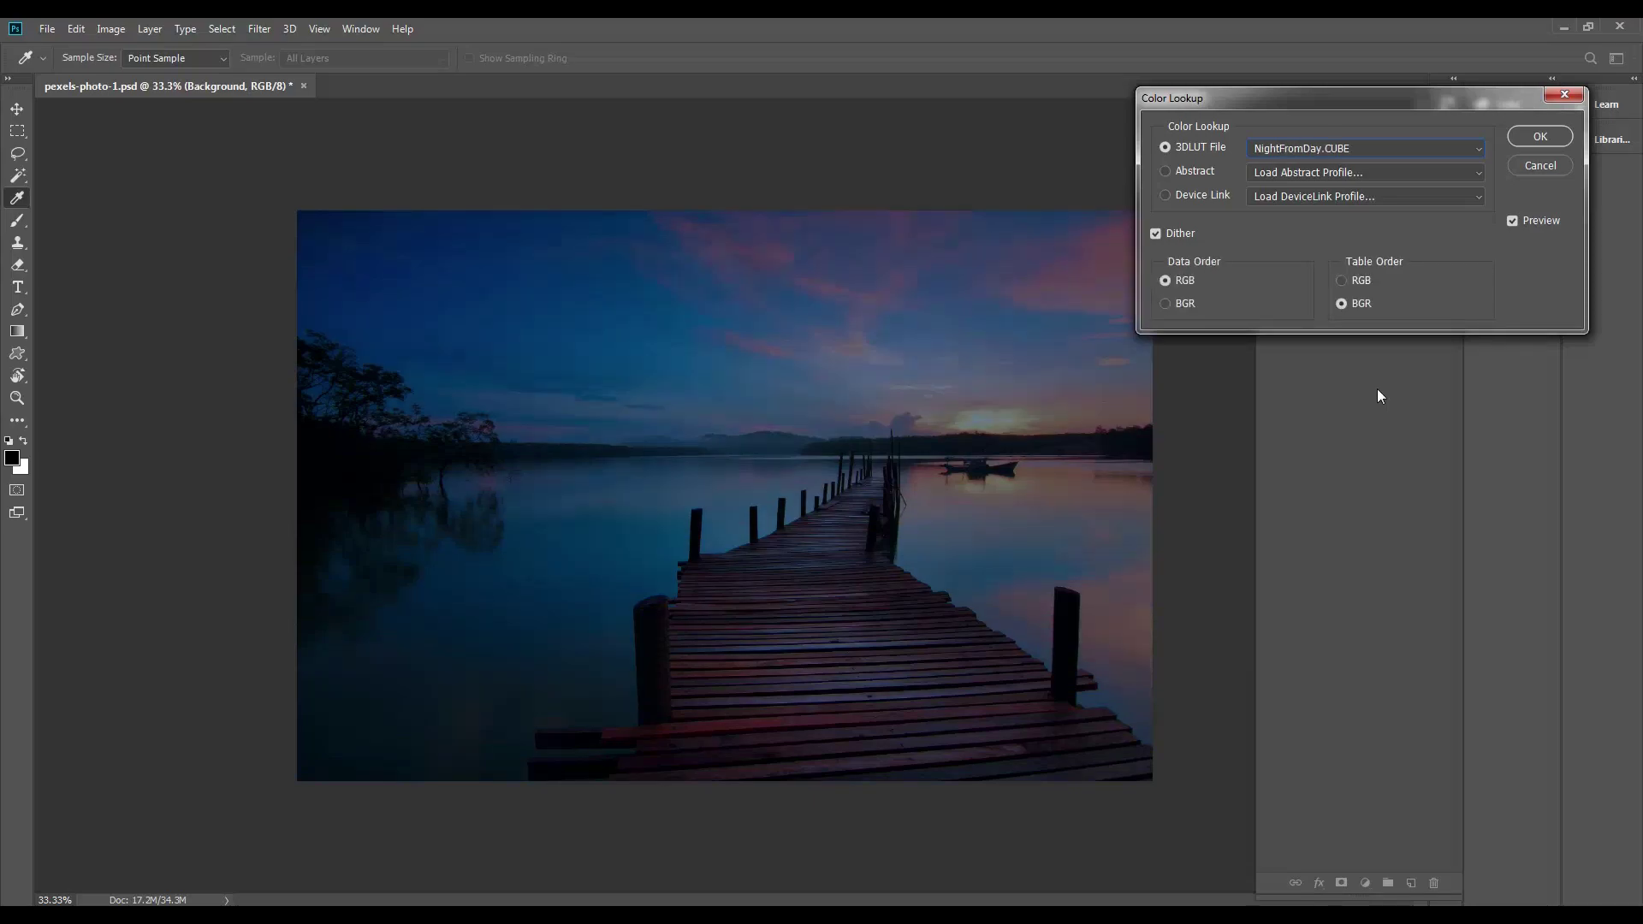
{"action": "key", "text": "Down"}
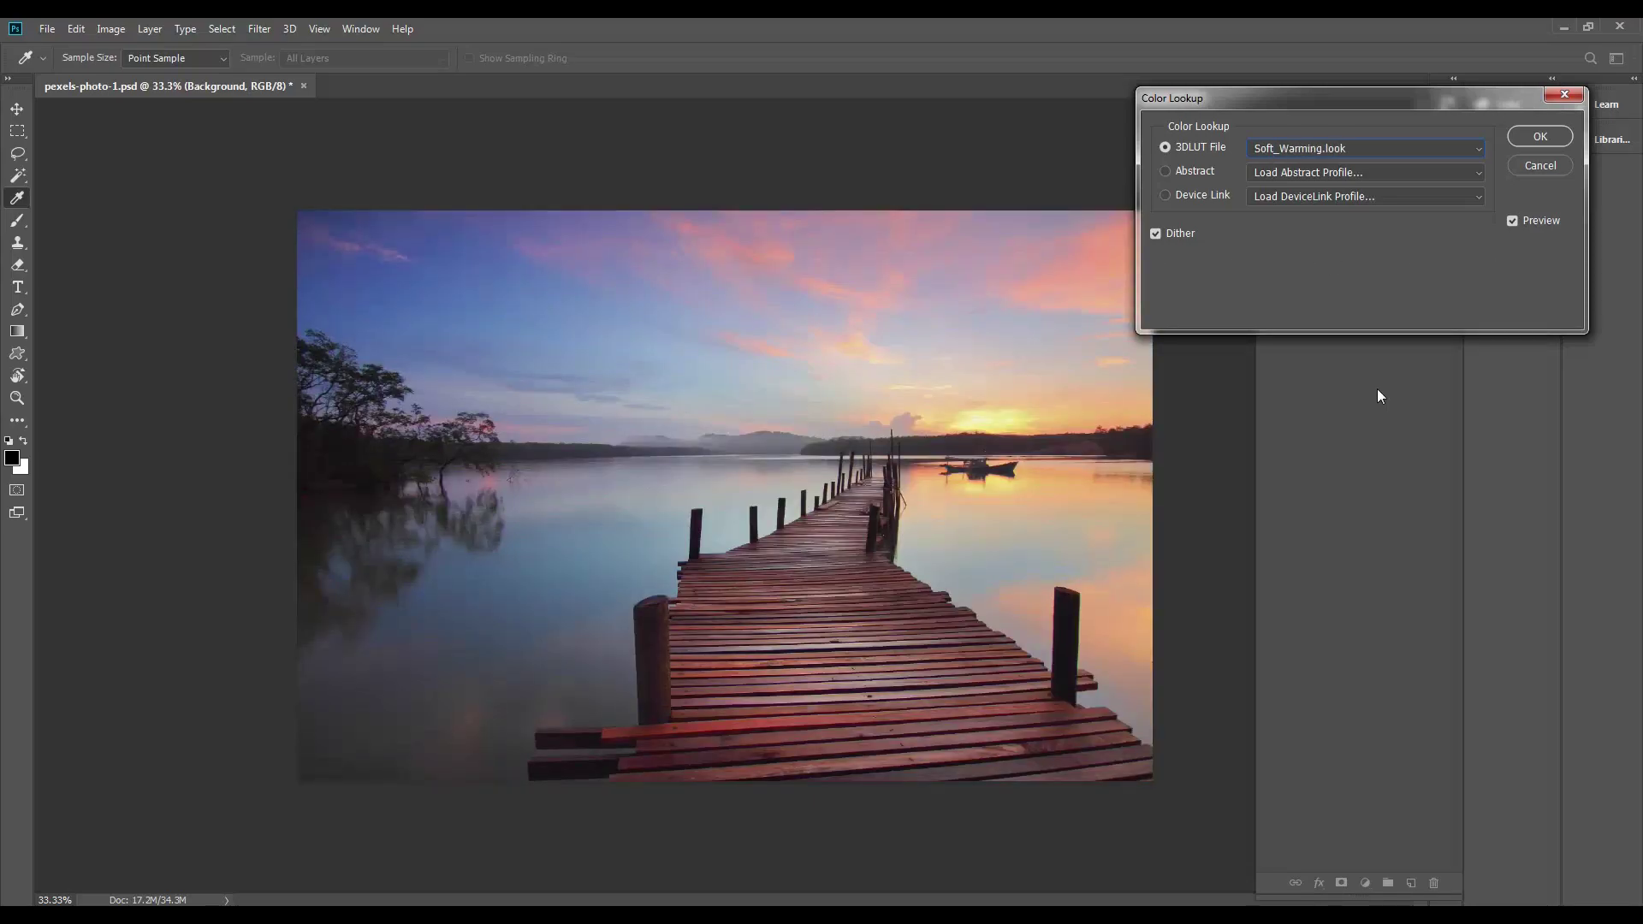
{"action": "key", "text": "Down"}
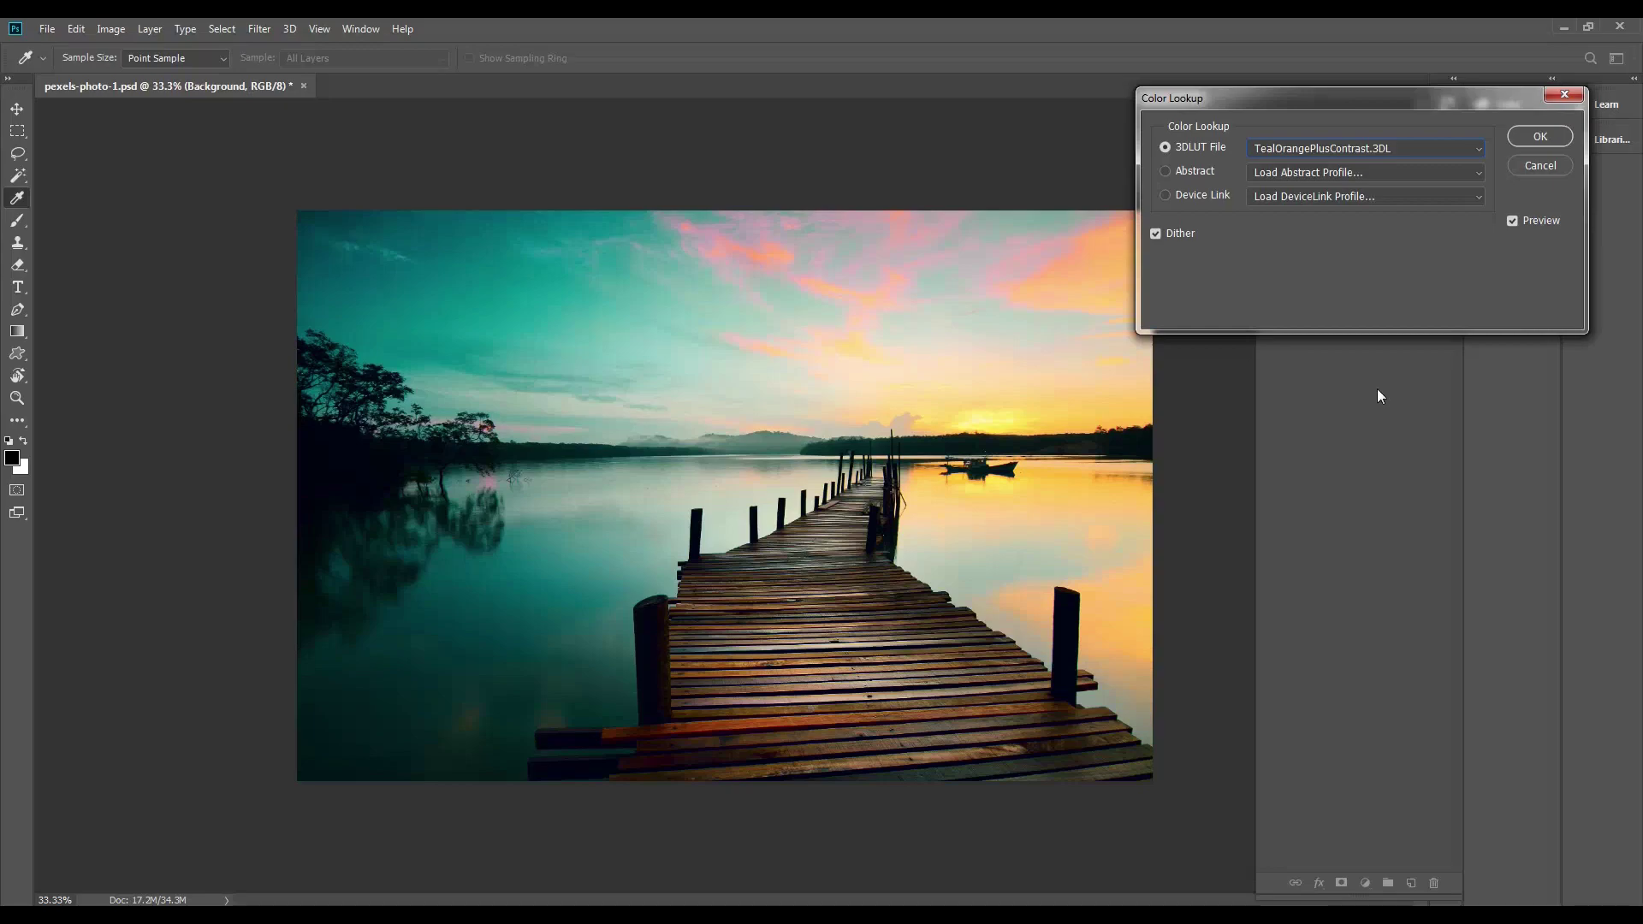
{"action": "key", "text": "Down"}
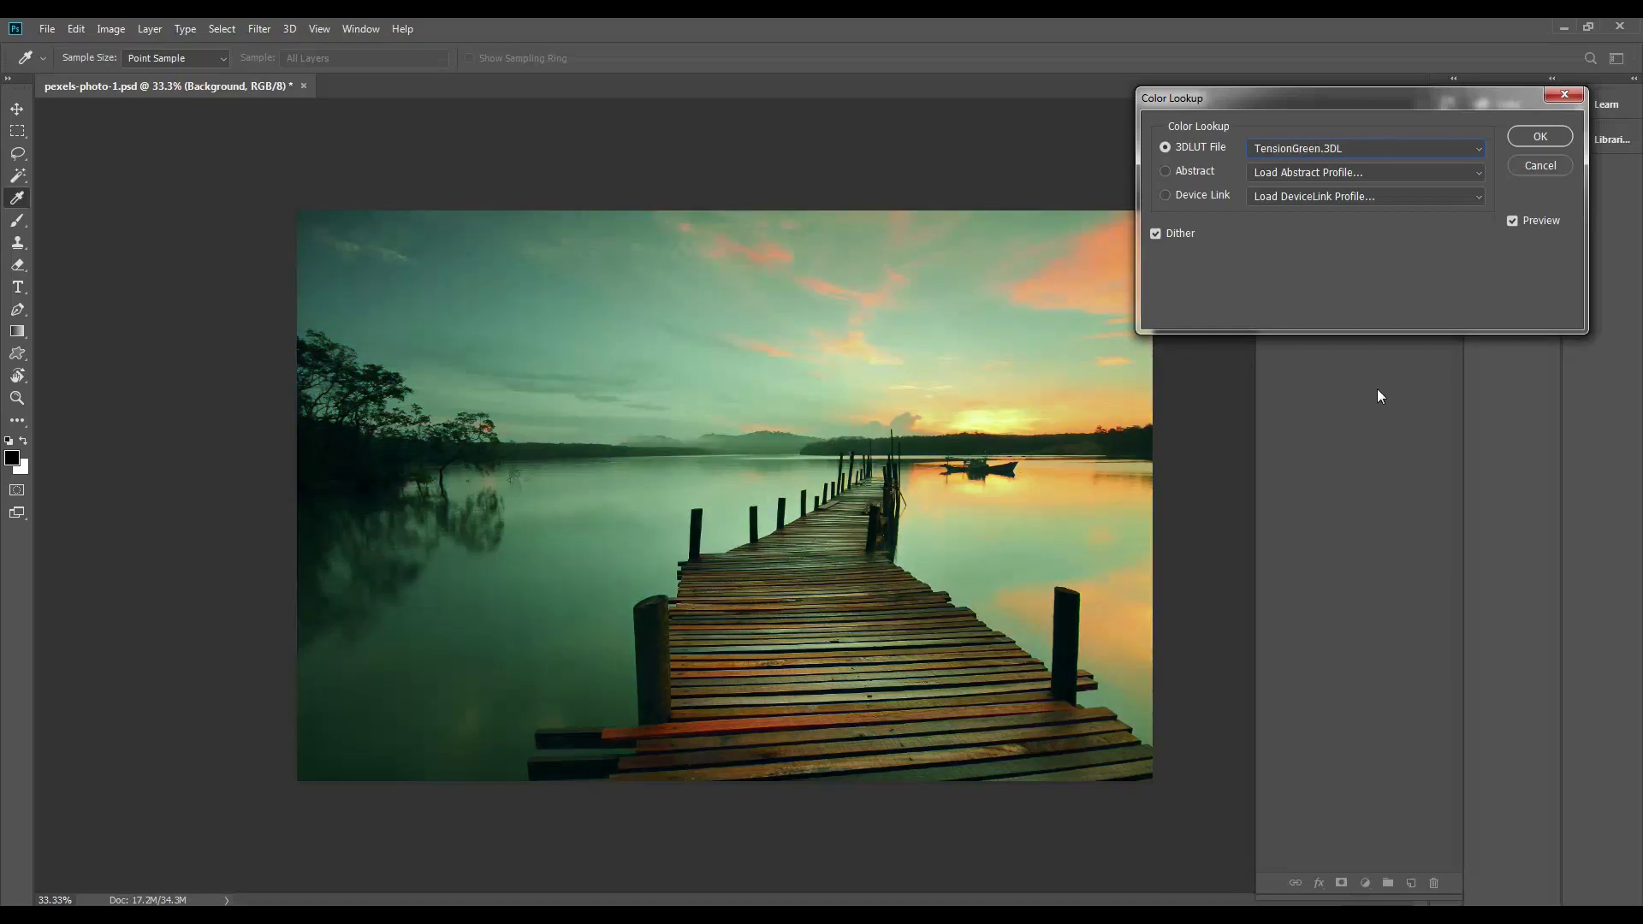
{"action": "key", "text": "Up"}
{"action": "key", "text": "Up"}
{"action": "key", "text": "Up"}
{"action": "key", "text": "Up"}
{"action": "key", "text": "Up"}
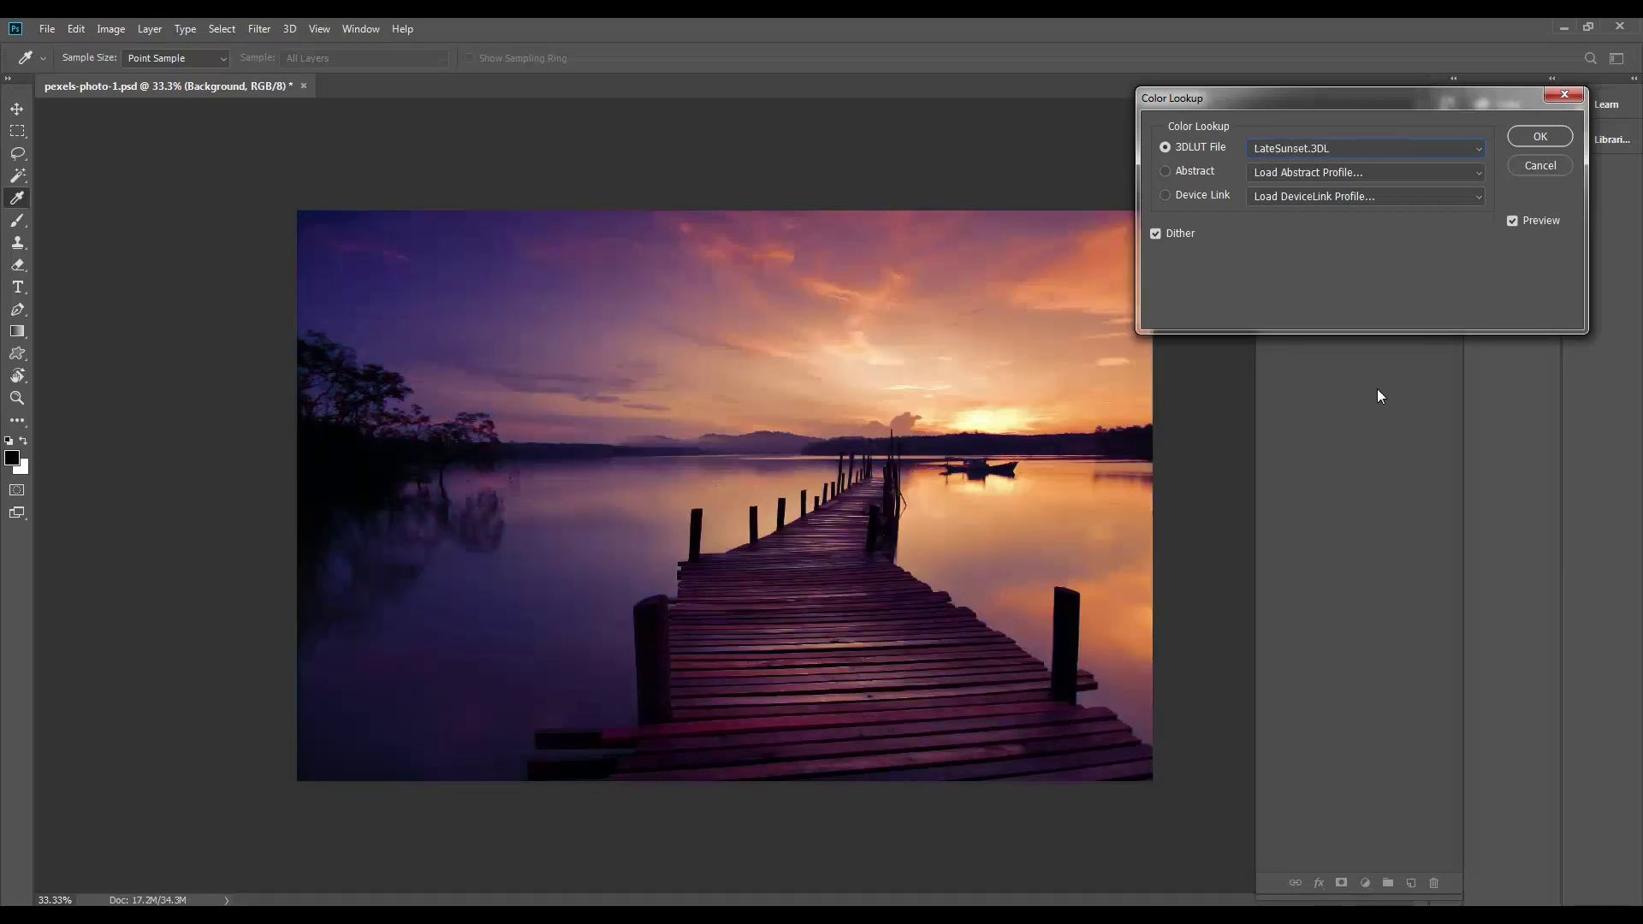
{"action": "left_click", "coordinate": [1460, 150]}
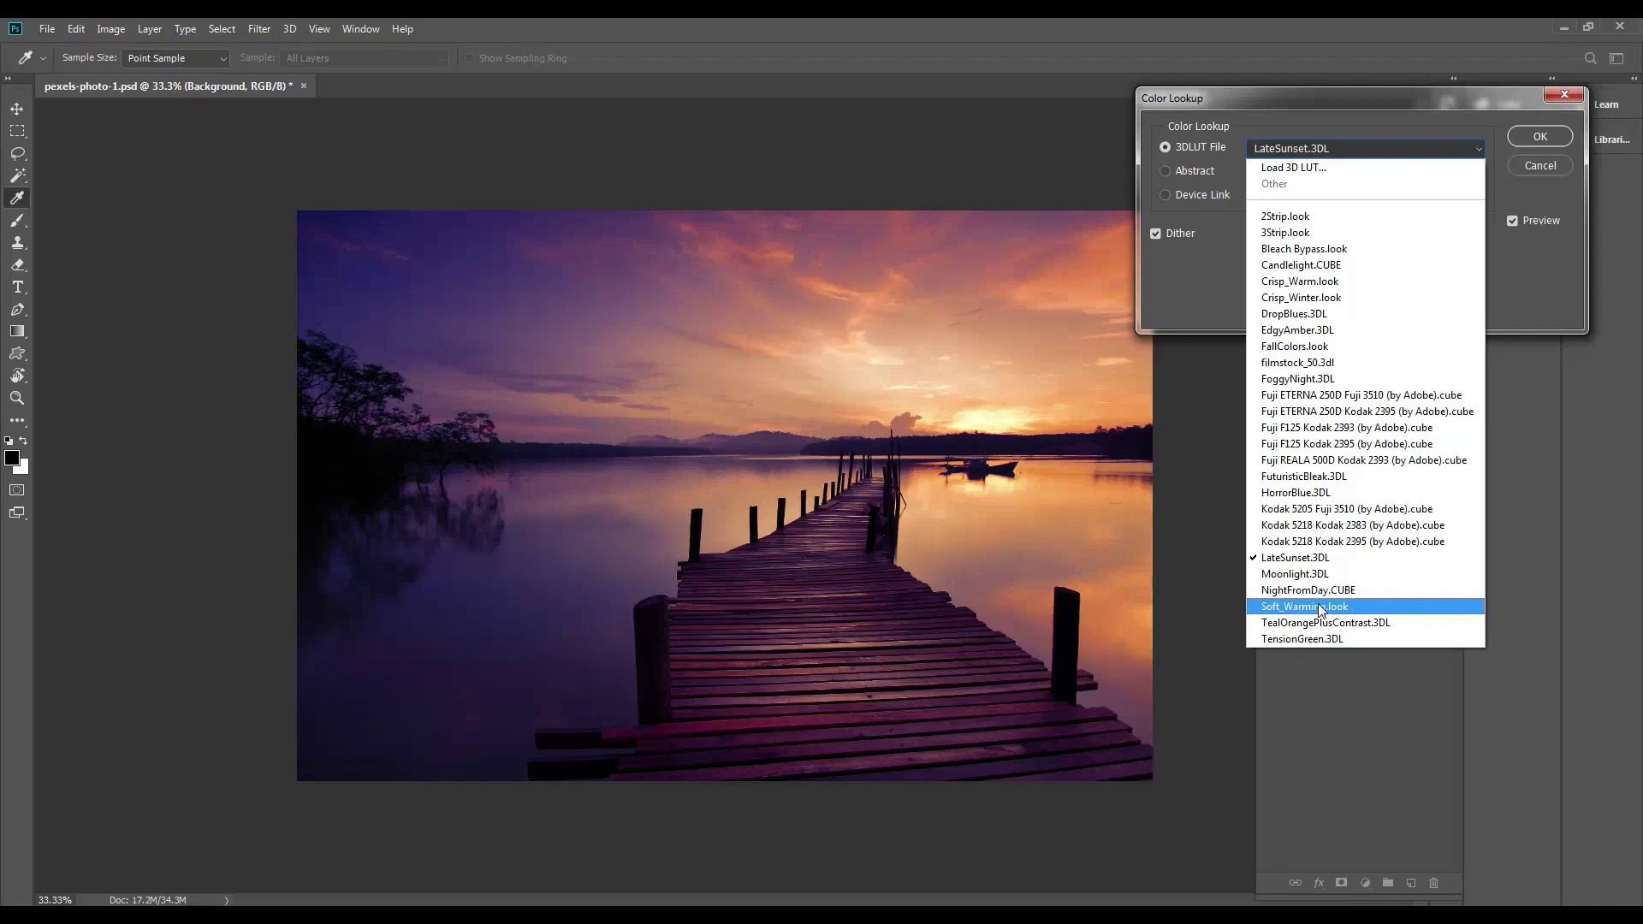
{"action": "left_click", "coordinate": [1551, 183]}
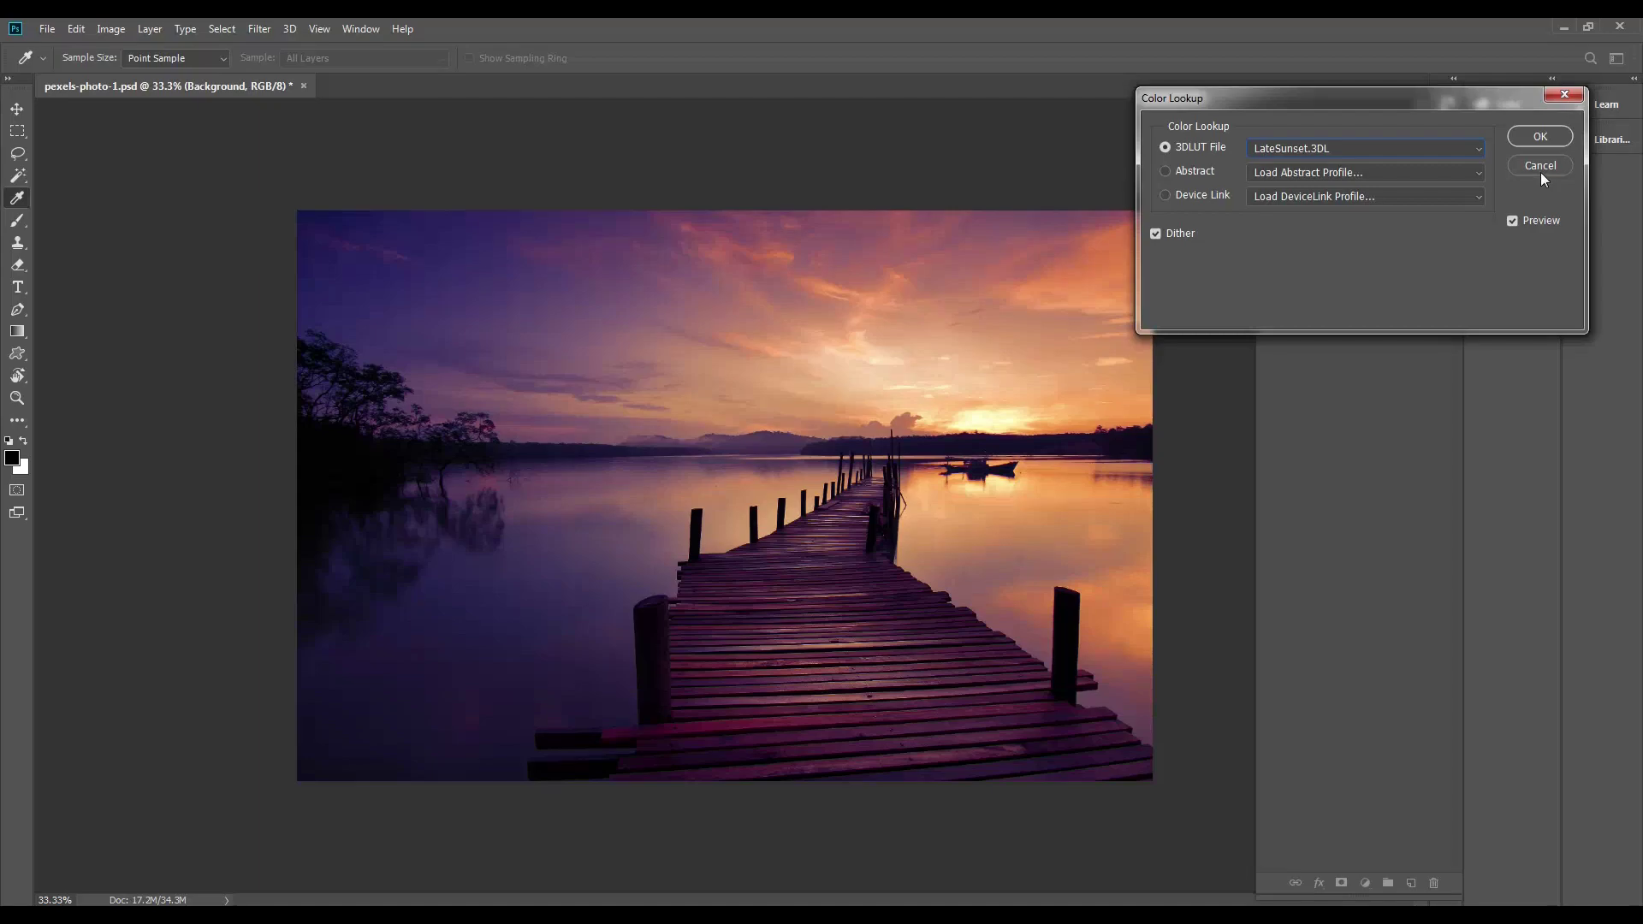
{"action": "left_click", "coordinate": [1412, 148]}
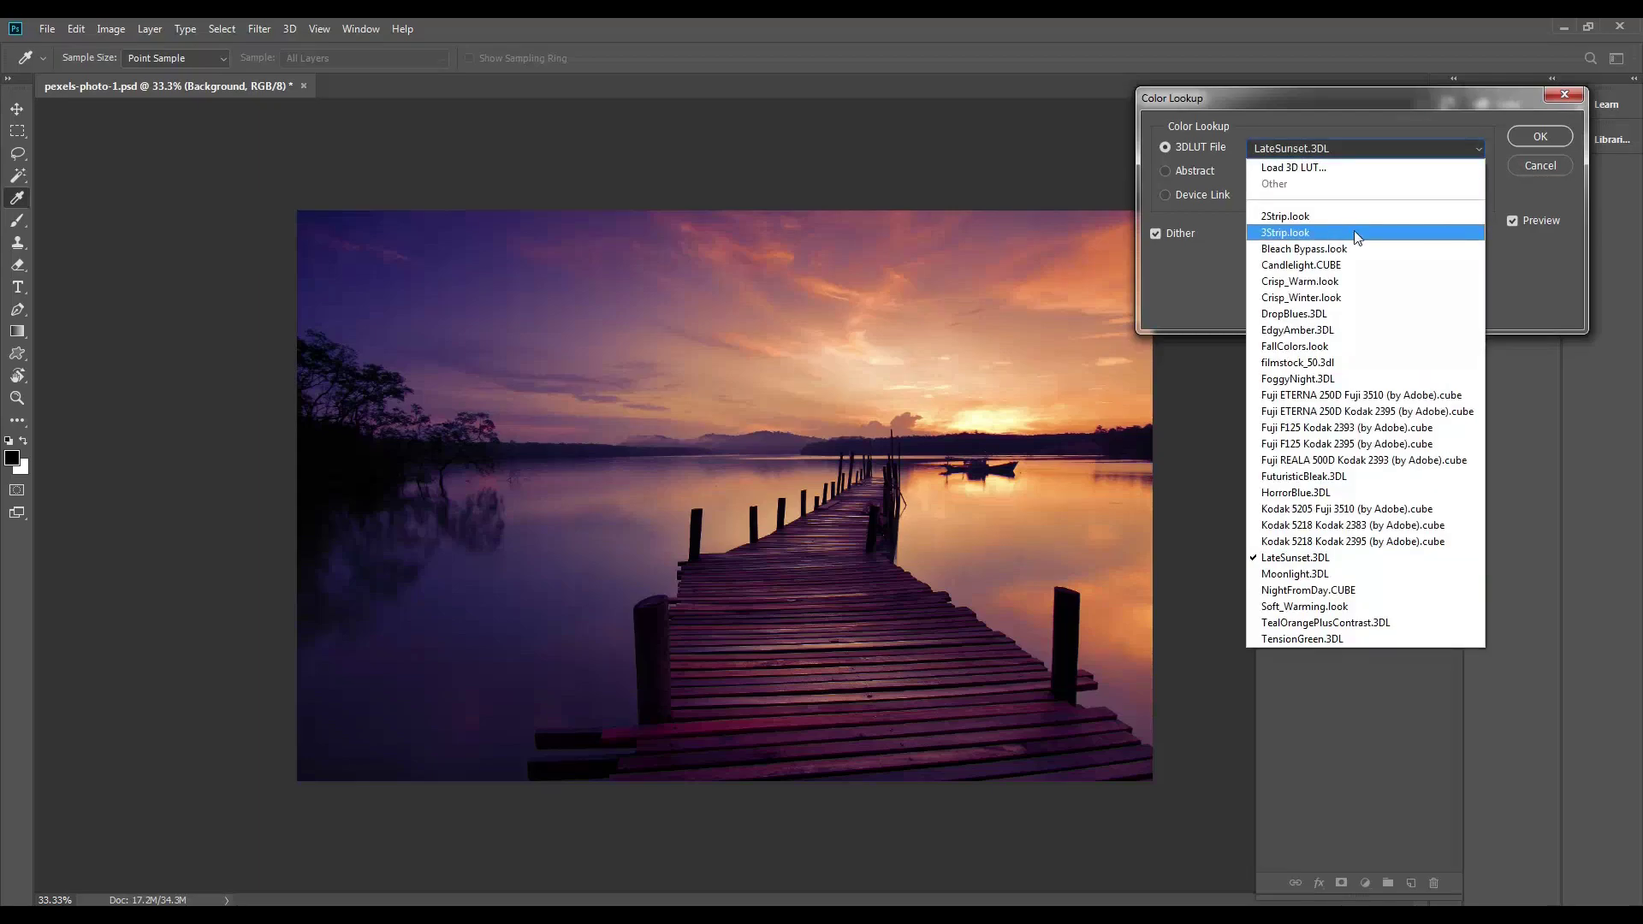
{"action": "left_click", "coordinate": [1547, 165]}
Cancel Color Lookup, download the Color Lookup Presets Effects archive from MediaFire, and close the ad
{"action": "left_click", "coordinate": [1551, 169]}
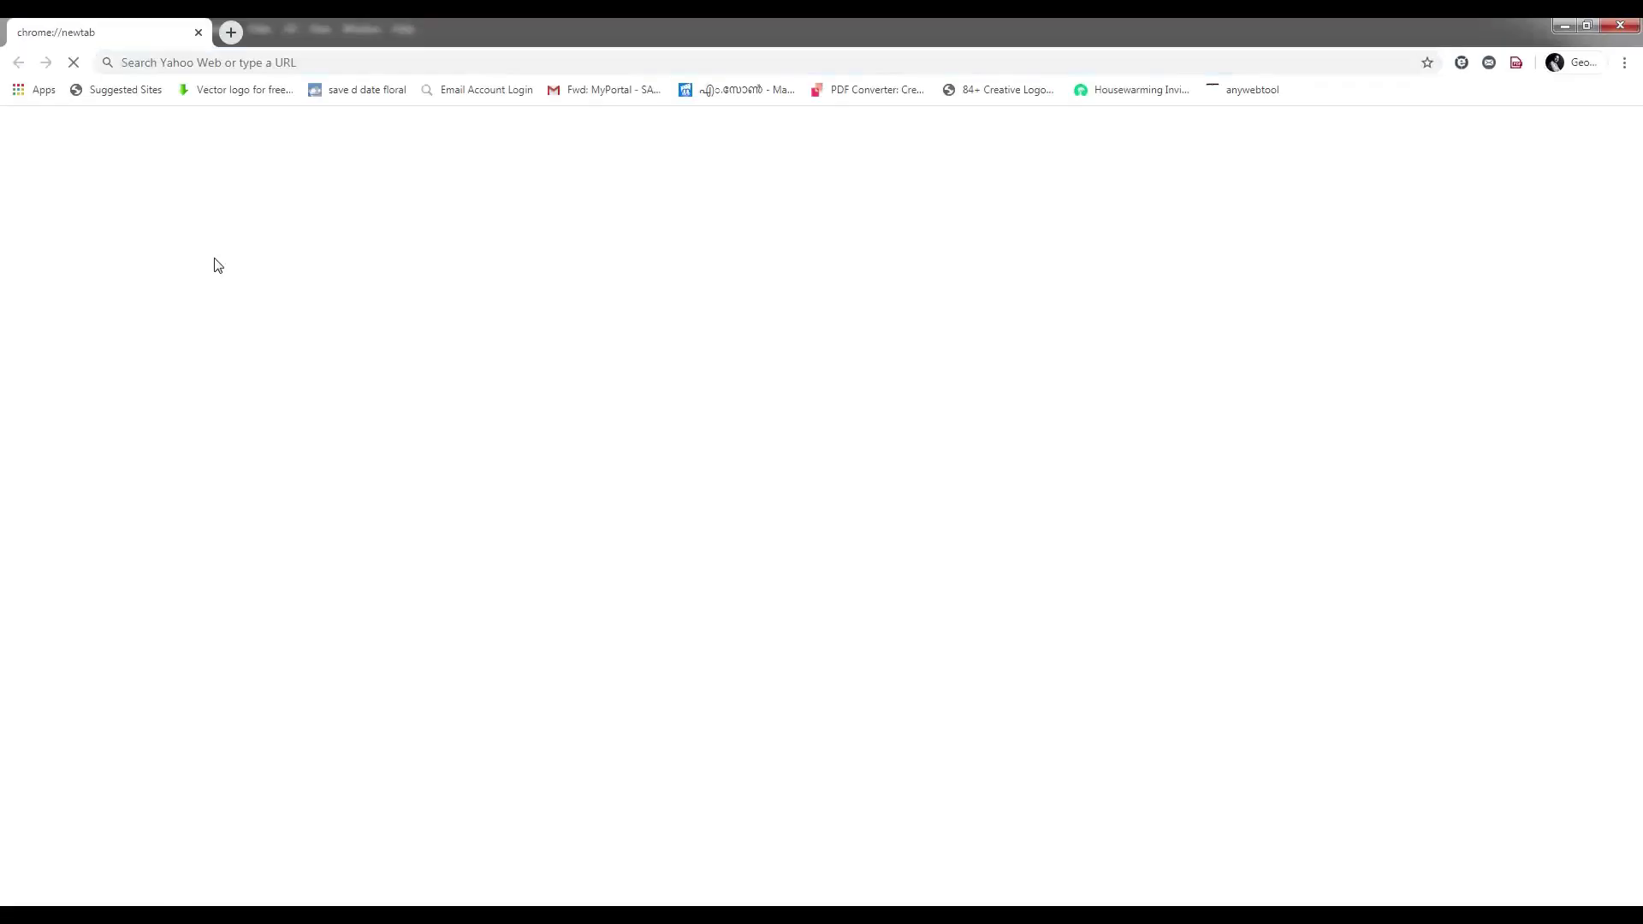
{"action": "left_click", "coordinate": [302, 63]}
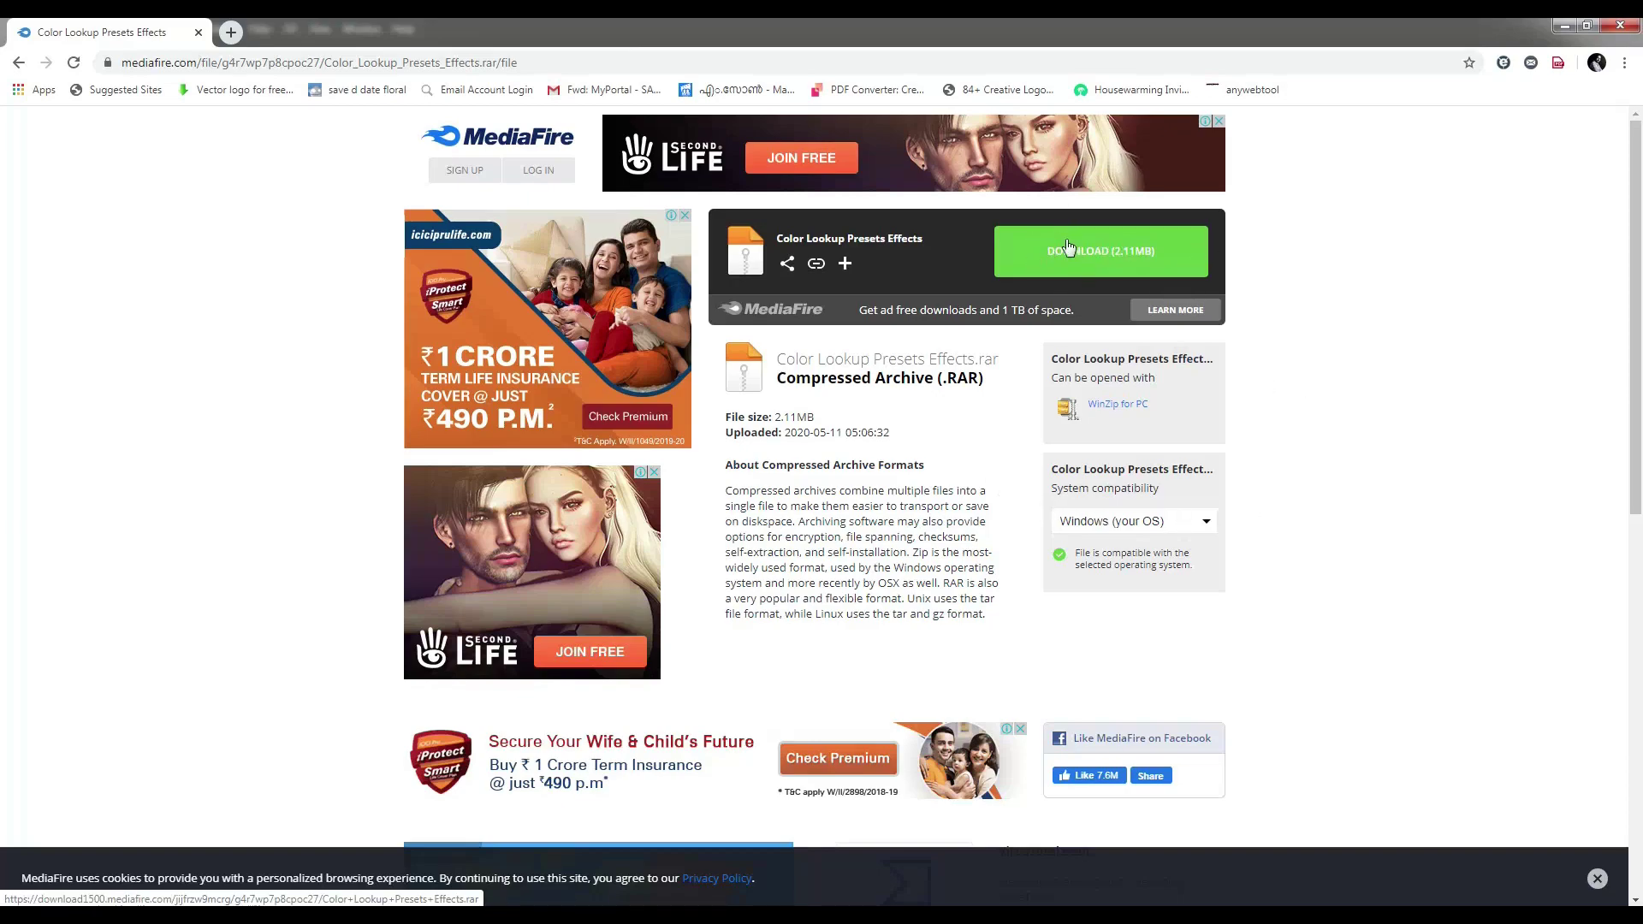
{"action": "left_click", "coordinate": [1099, 251]}
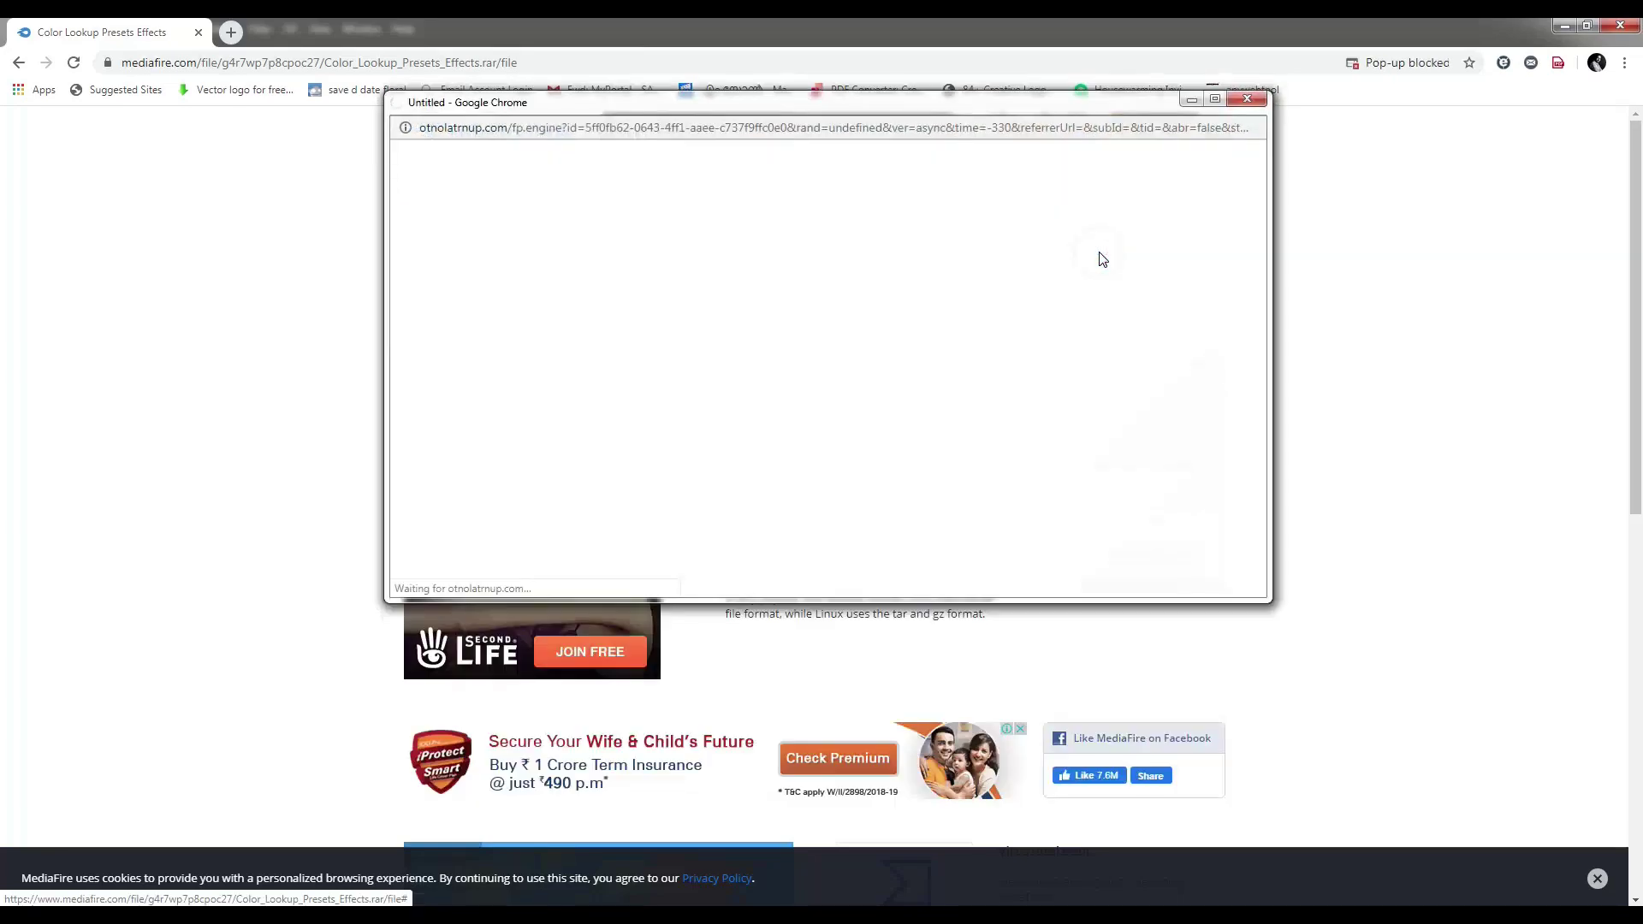
{"action": "left_click", "coordinate": [1245, 101]}
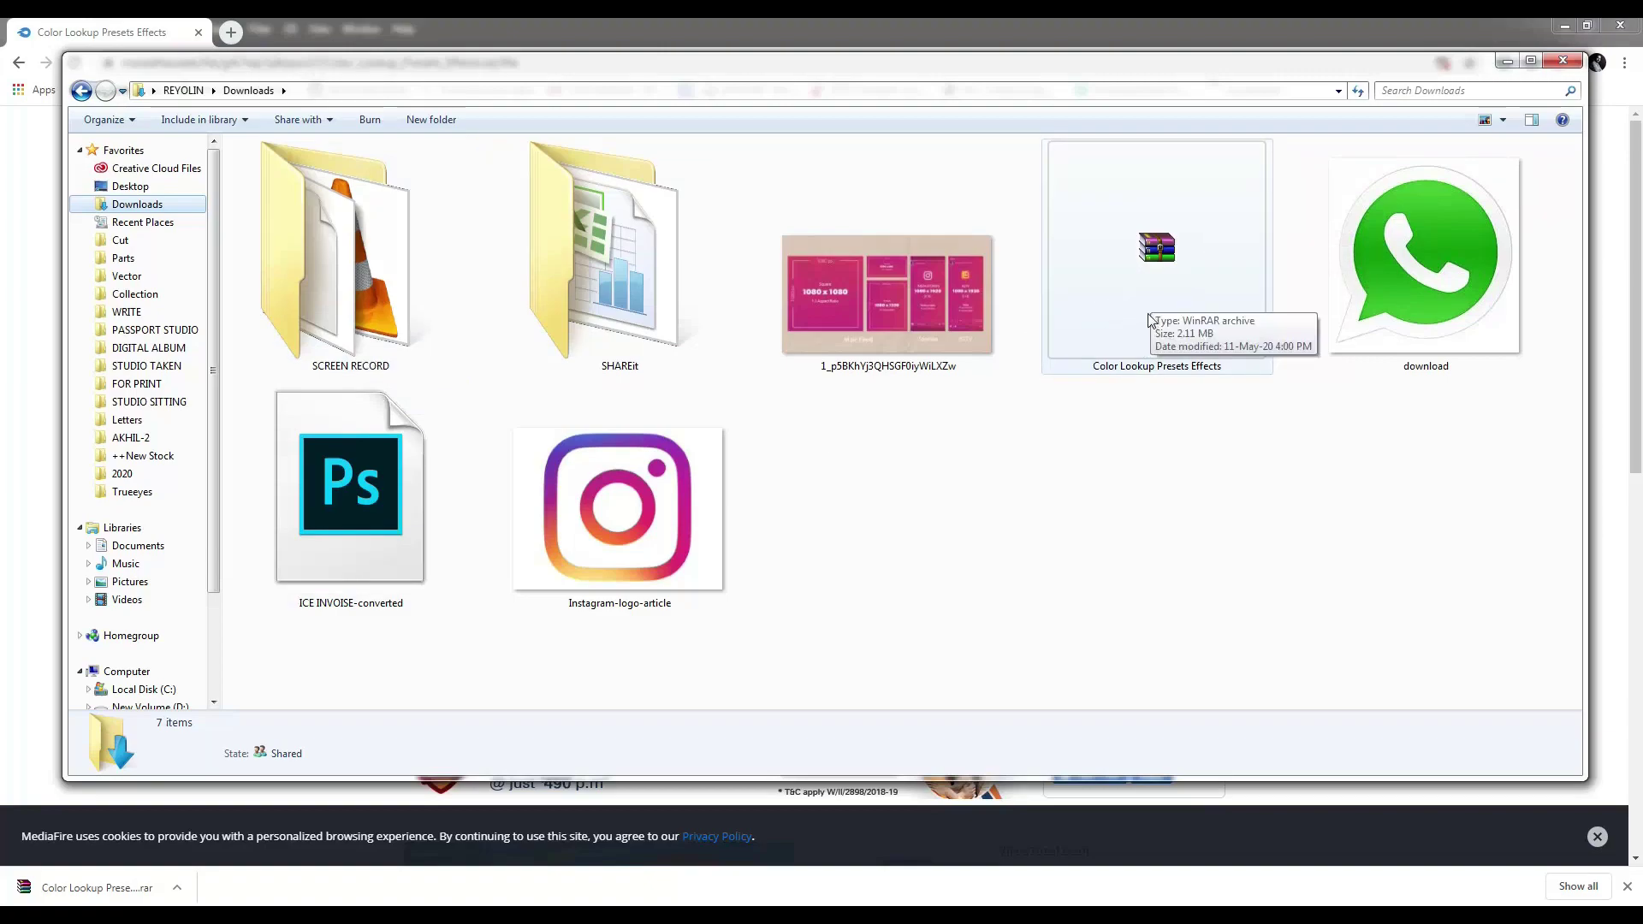
Show the context menu for the Color Lookup Presets Effects RAR archive in Downloads
{"action": "right_click", "coordinate": [1129, 291]}
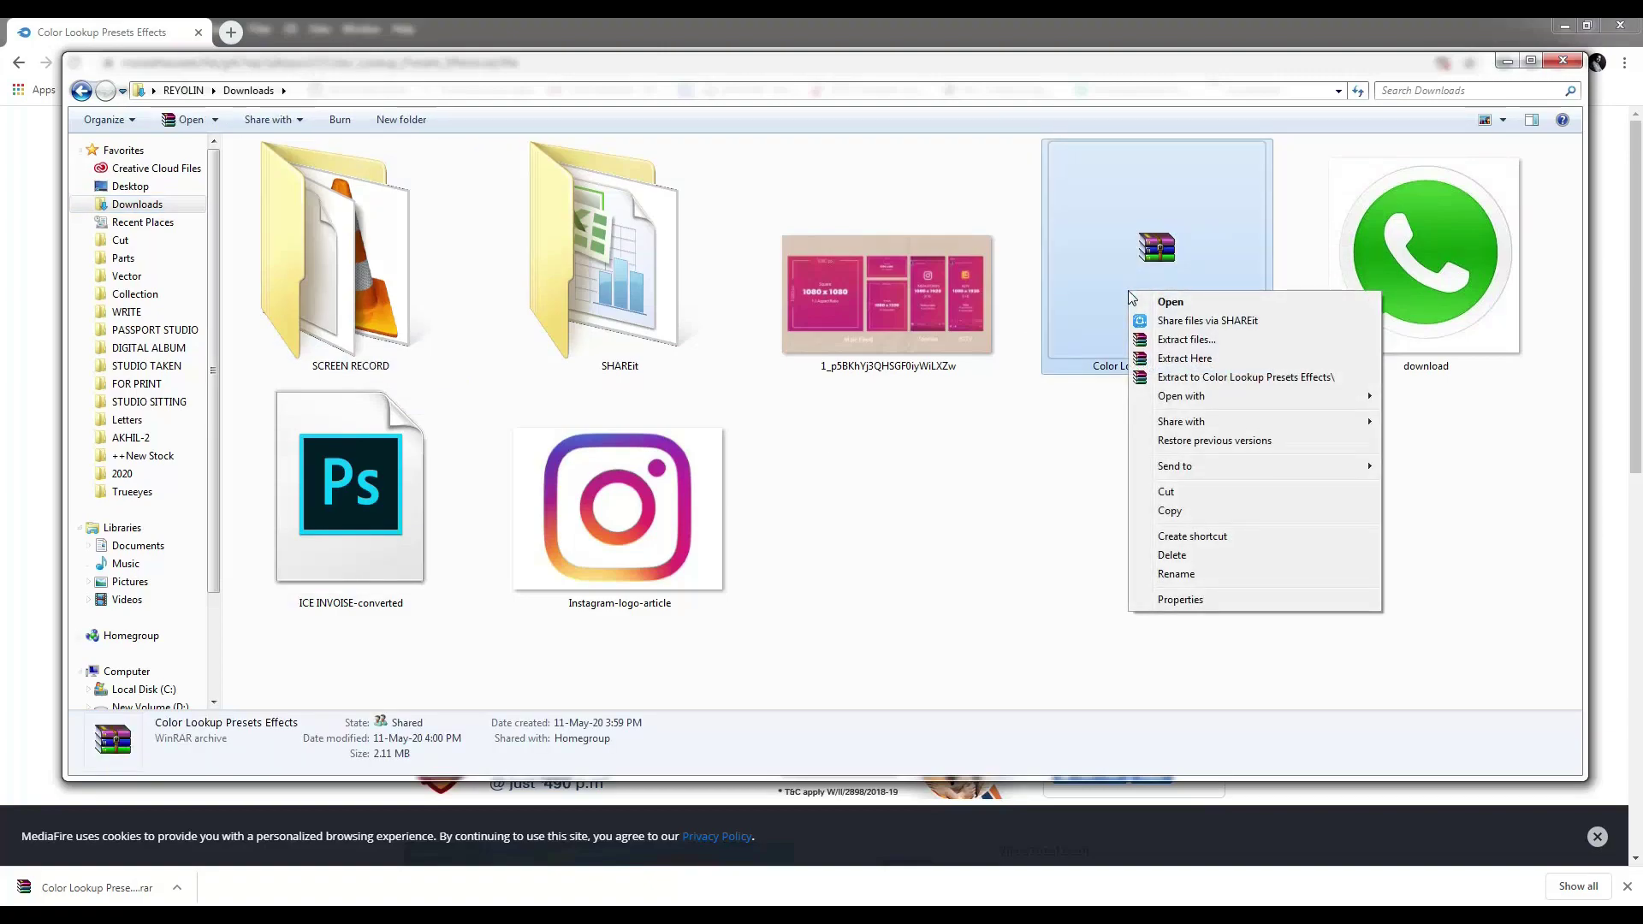
Extract the presets archive to its own folder and select all 62 LUT files
{"action": "left_click", "coordinate": [1187, 359]}
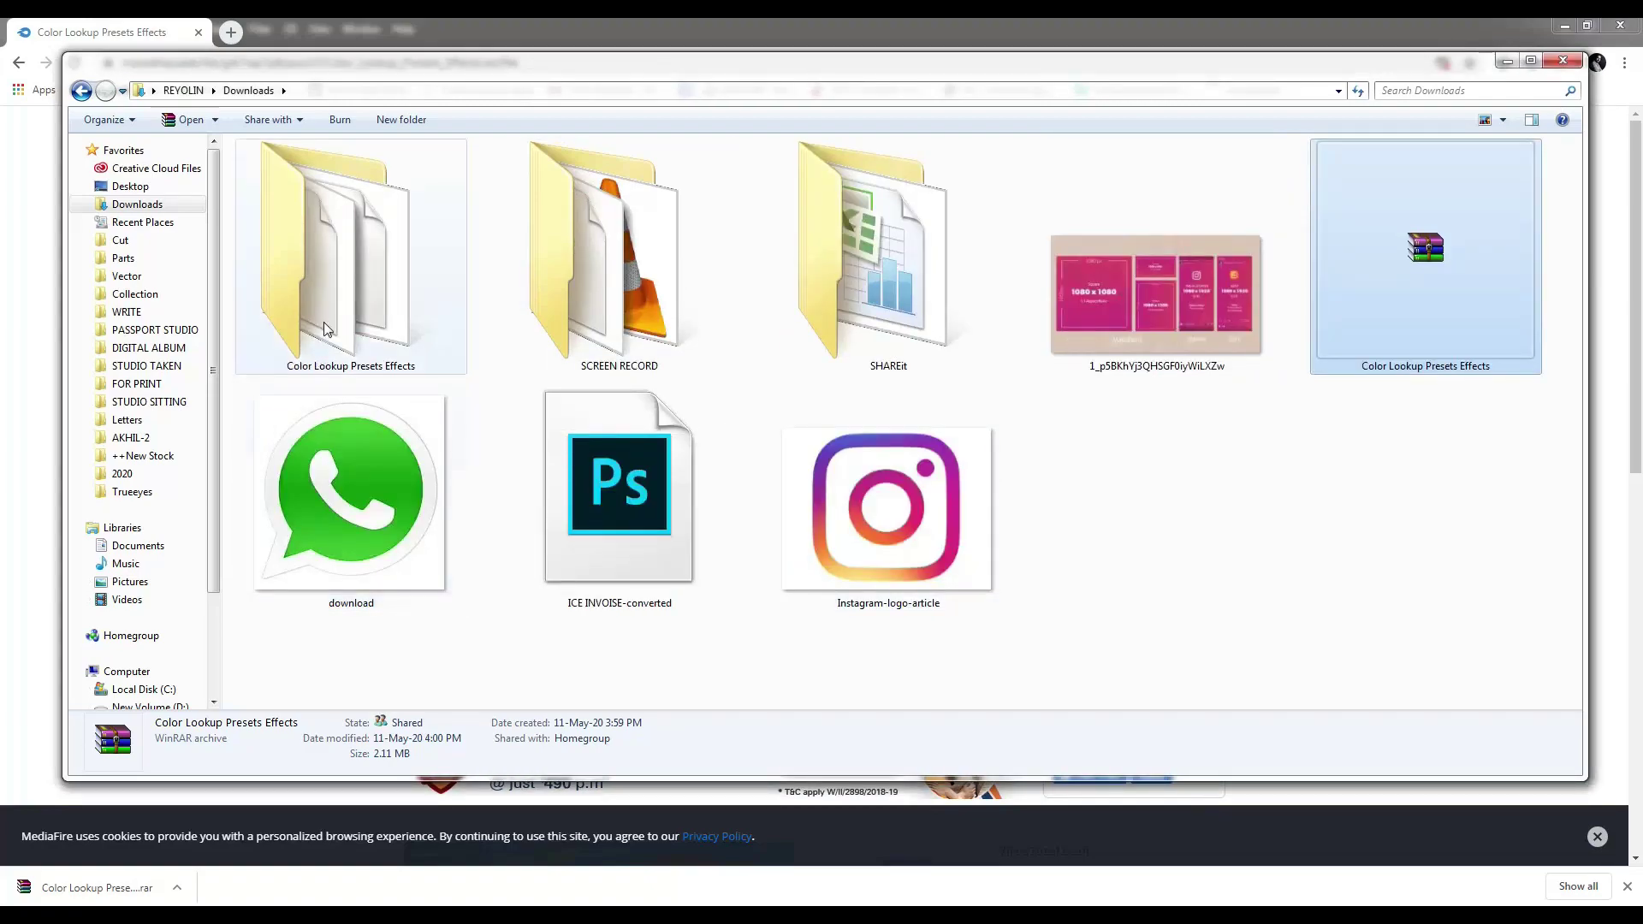
{"action": "double_click", "coordinate": [329, 308]}
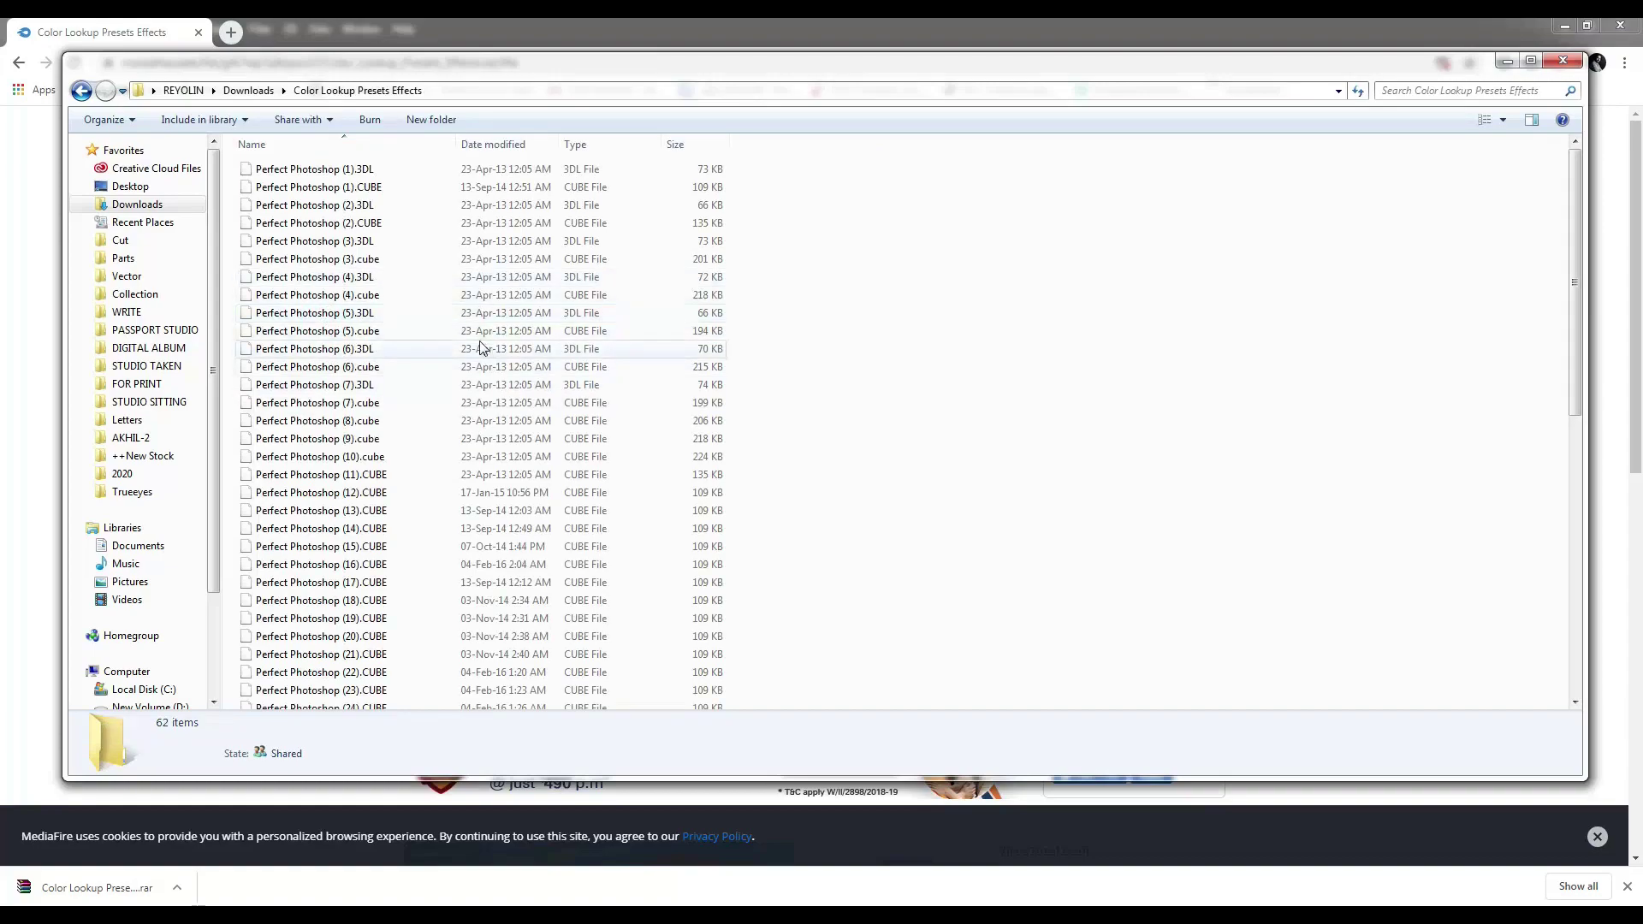
{"action": "scroll", "coordinate": [438, 342], "scroll_direction": "down", "scroll_amount": 5}
{"action": "scroll", "coordinate": [466, 394], "scroll_direction": "down", "scroll_amount": 5}
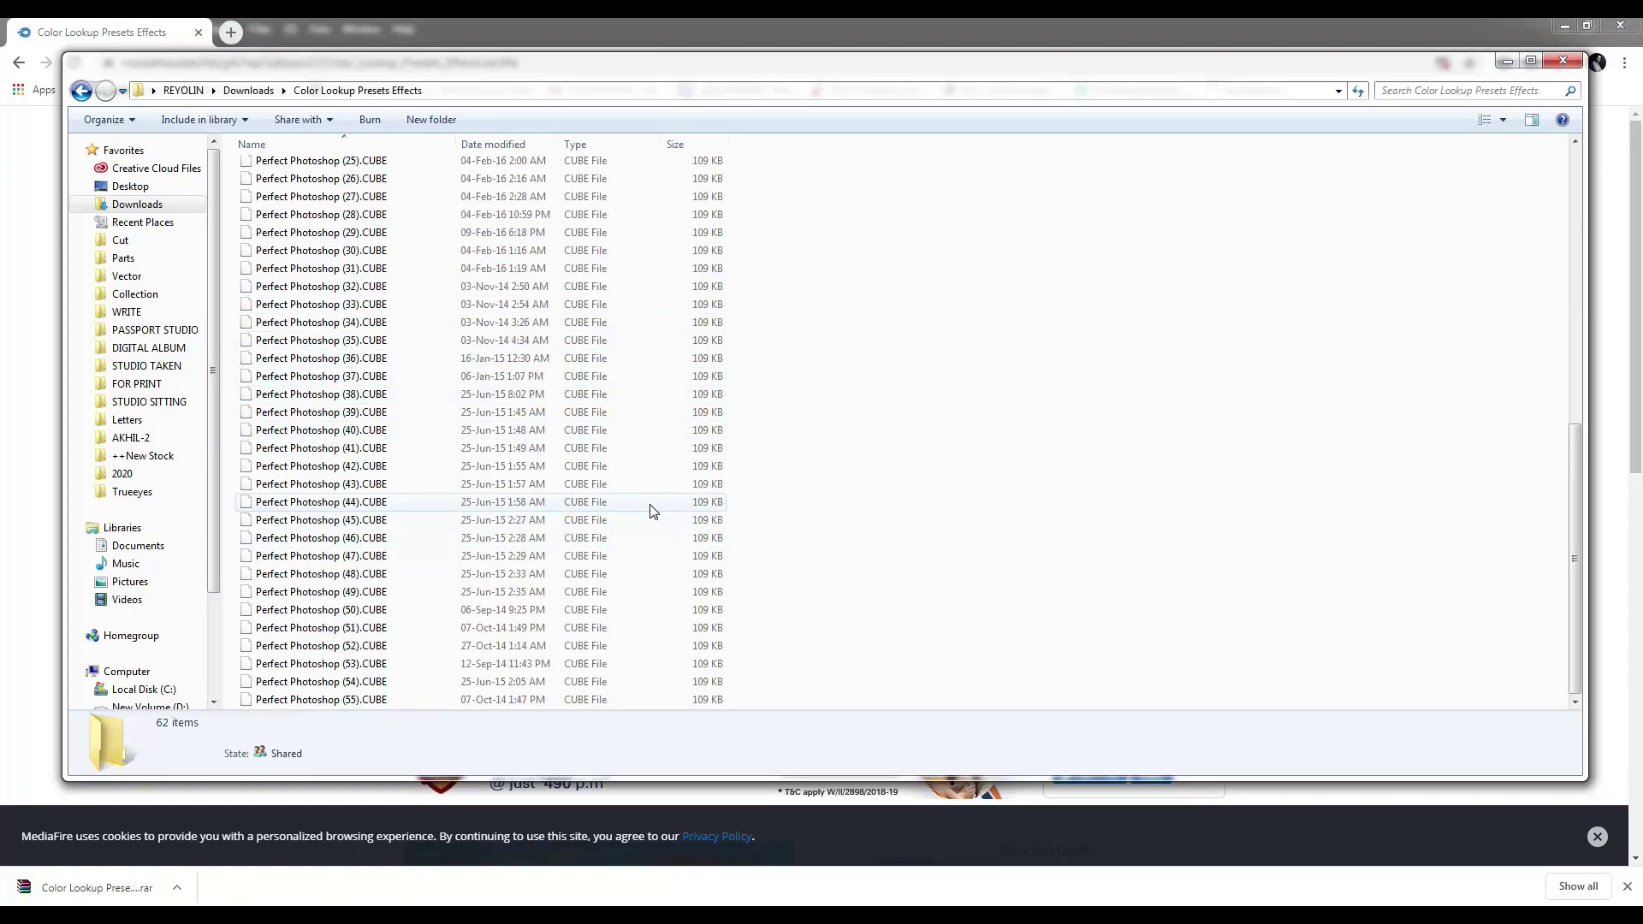
{"action": "key", "text": "ctrl+a"}
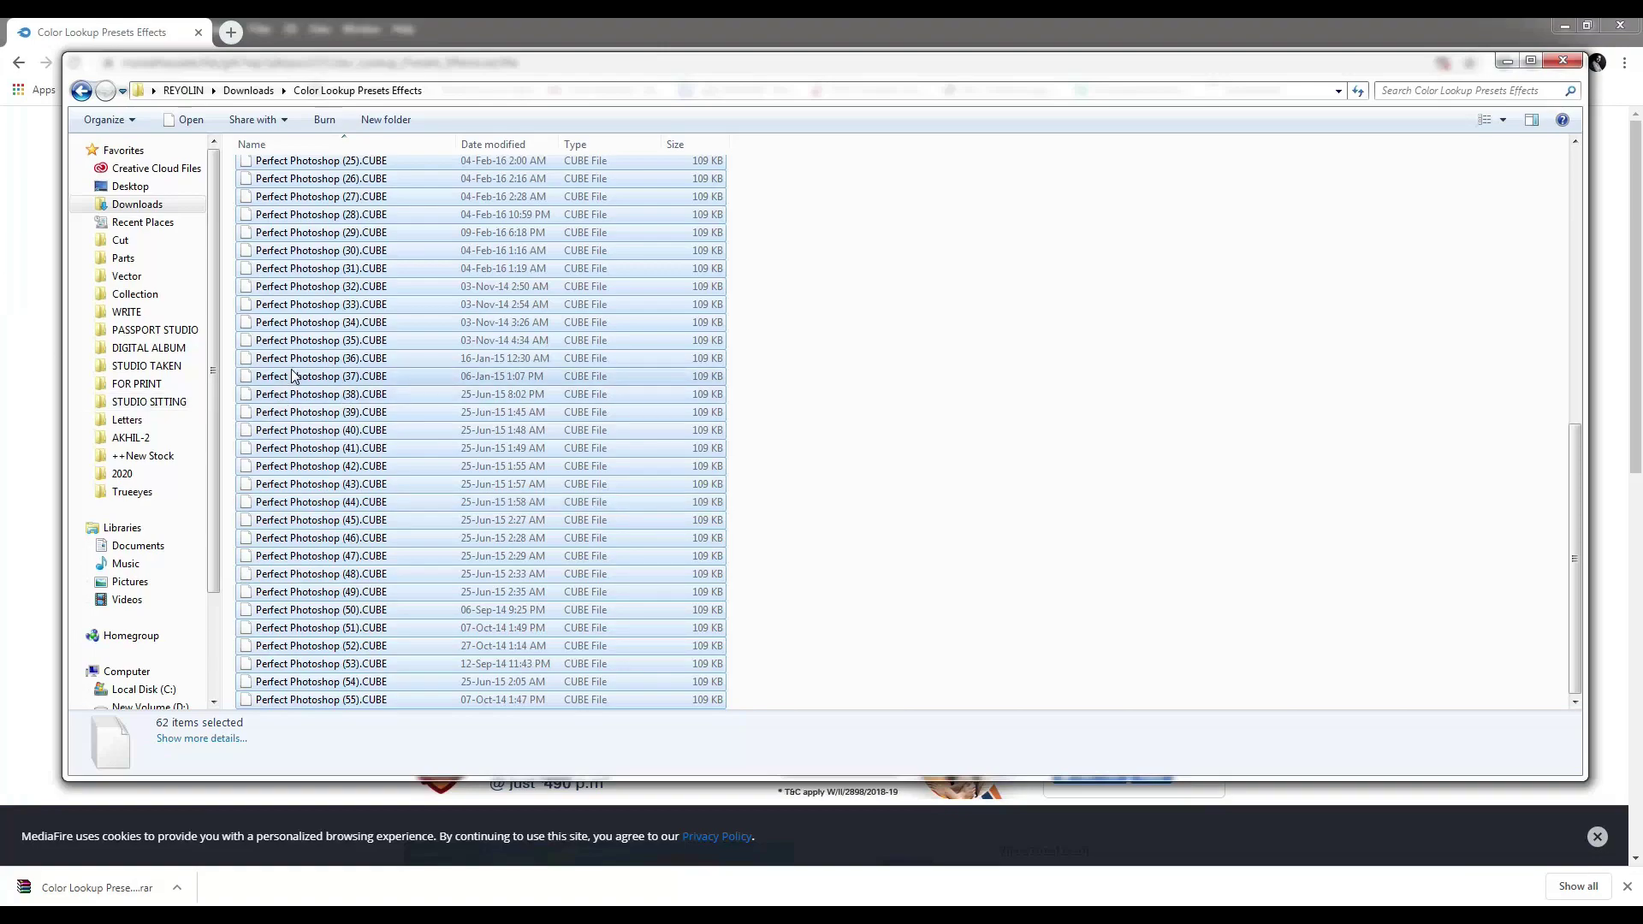
Navigate to C:\Program Files\Adobe\Adobe Photoshop CC 2019\Presets\3DLUTs
{"action": "mouse_move", "coordinate": [402, 377]}
{"action": "left_mouse_down"}
{"action": "mouse_move", "coordinate": [130, 202]}
{"action": "mouse_move", "coordinate": [135, 668]}
{"action": "left_mouse_up"}
{"action": "left_click", "coordinate": [134, 667]}
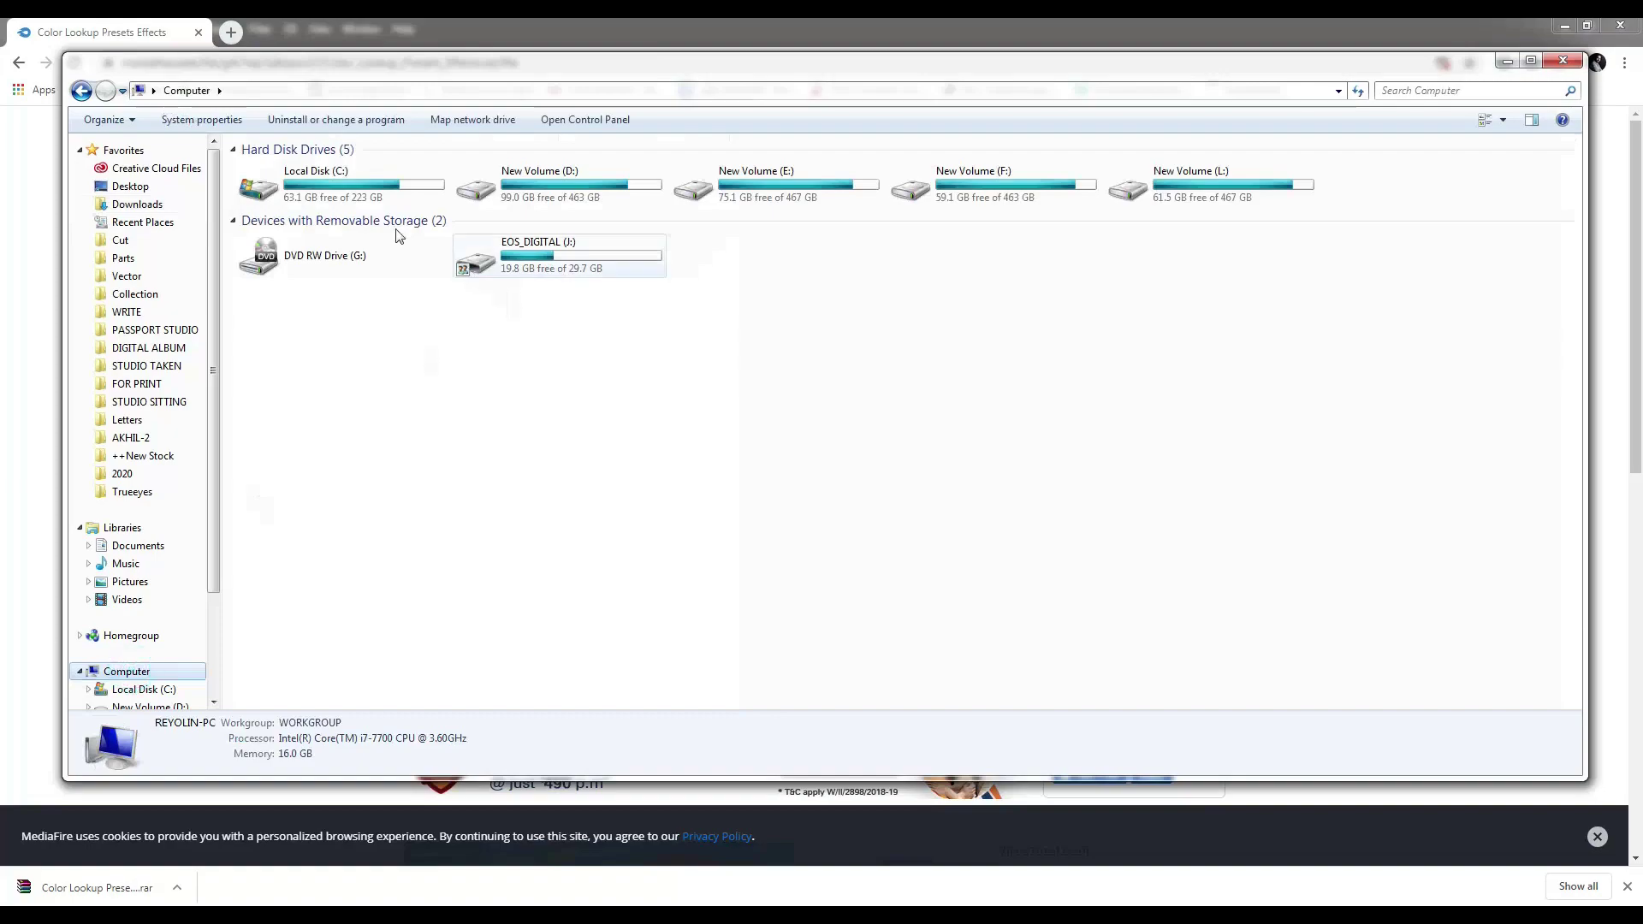
{"action": "double_click", "coordinate": [291, 175]}
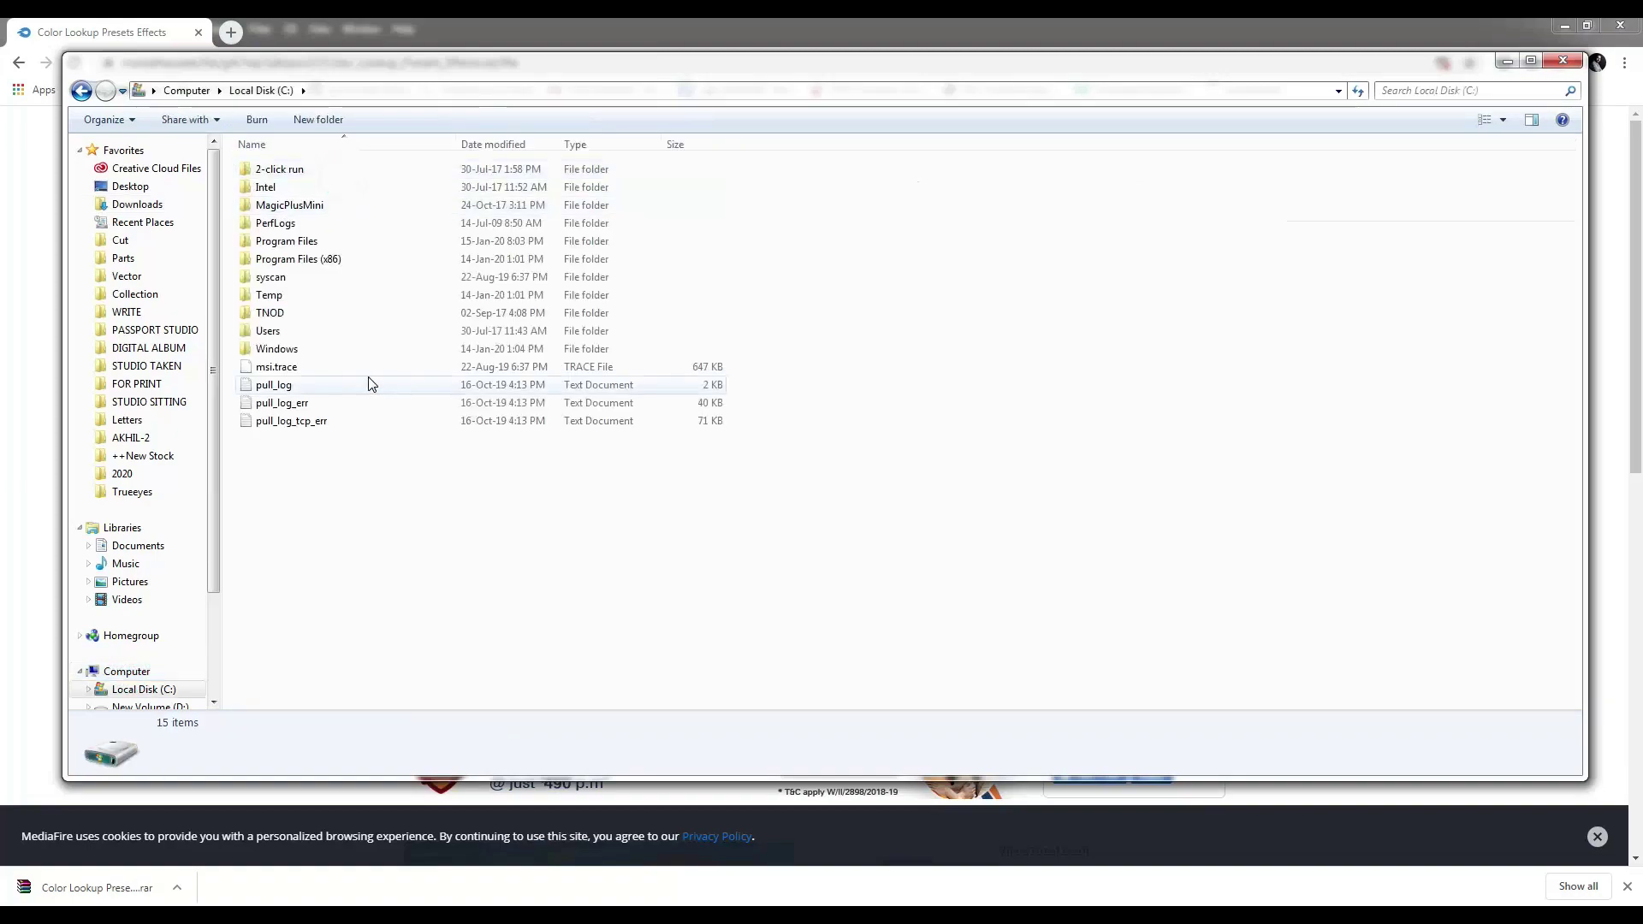
{"action": "double_click", "coordinate": [301, 242]}
{"action": "double_click", "coordinate": [270, 187]}
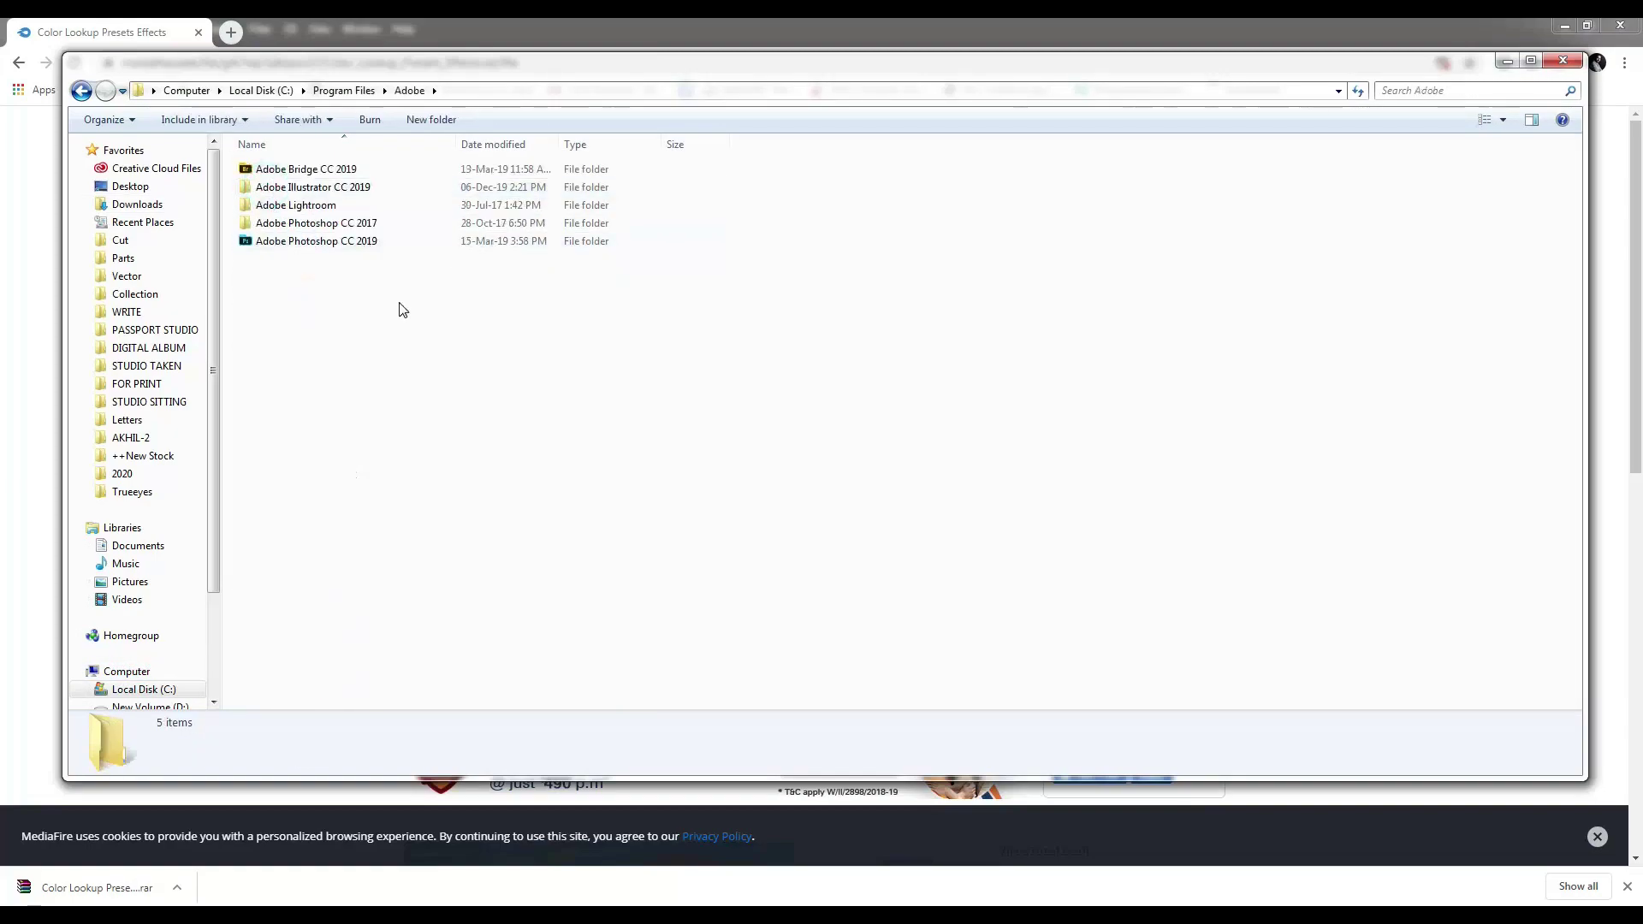
{"action": "left_click", "coordinate": [292, 250]}
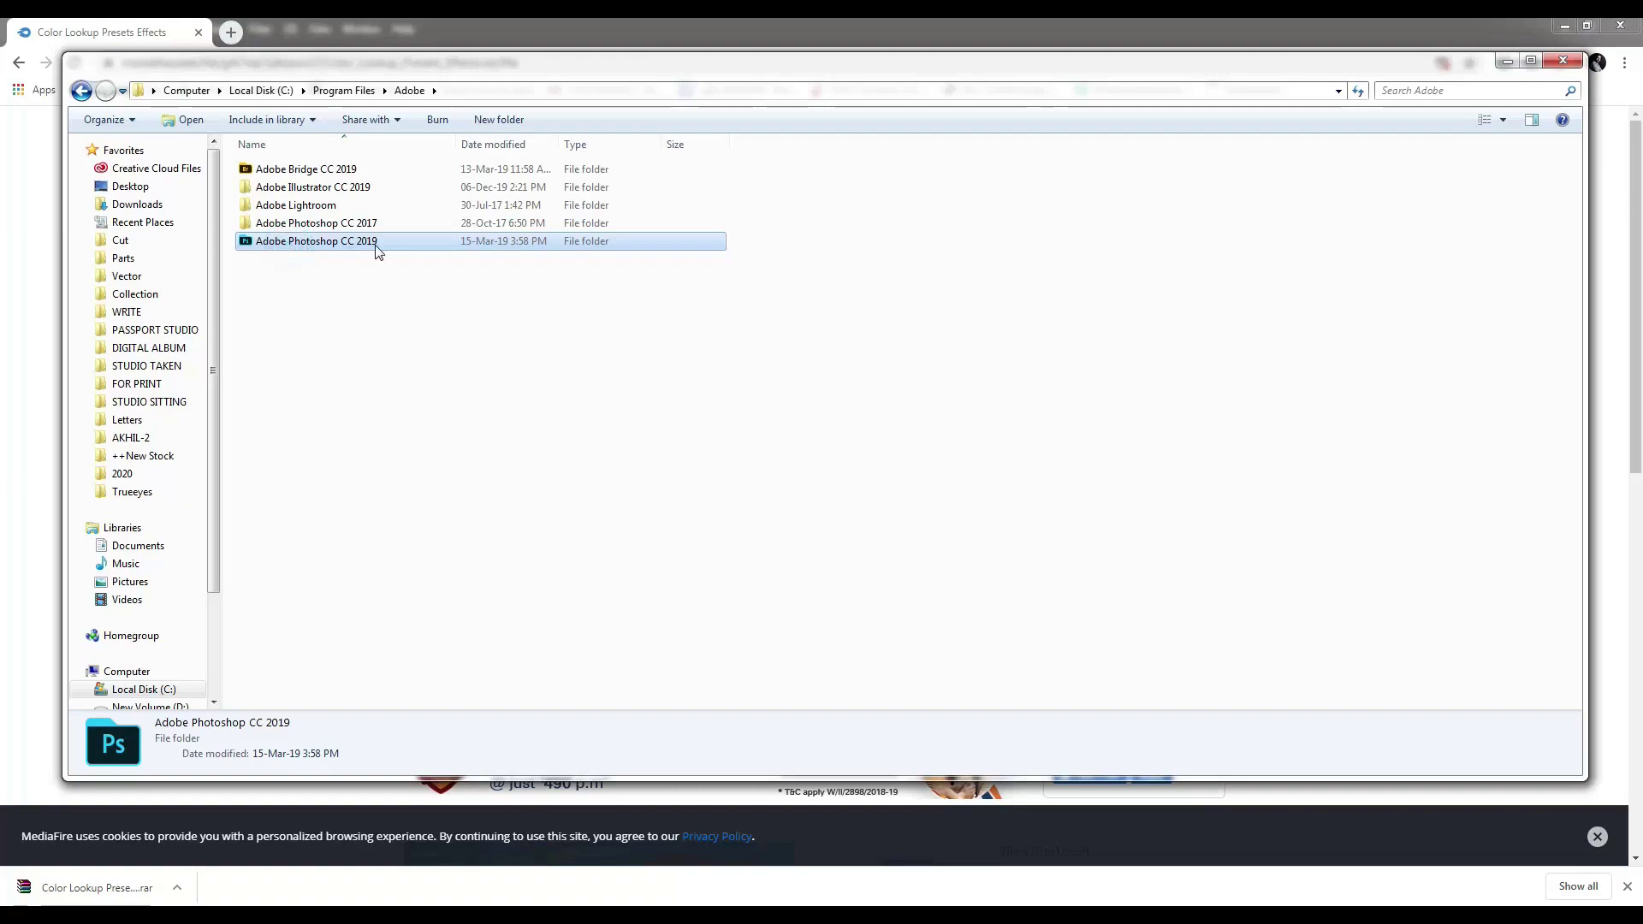
{"action": "double_click", "coordinate": [374, 245]}
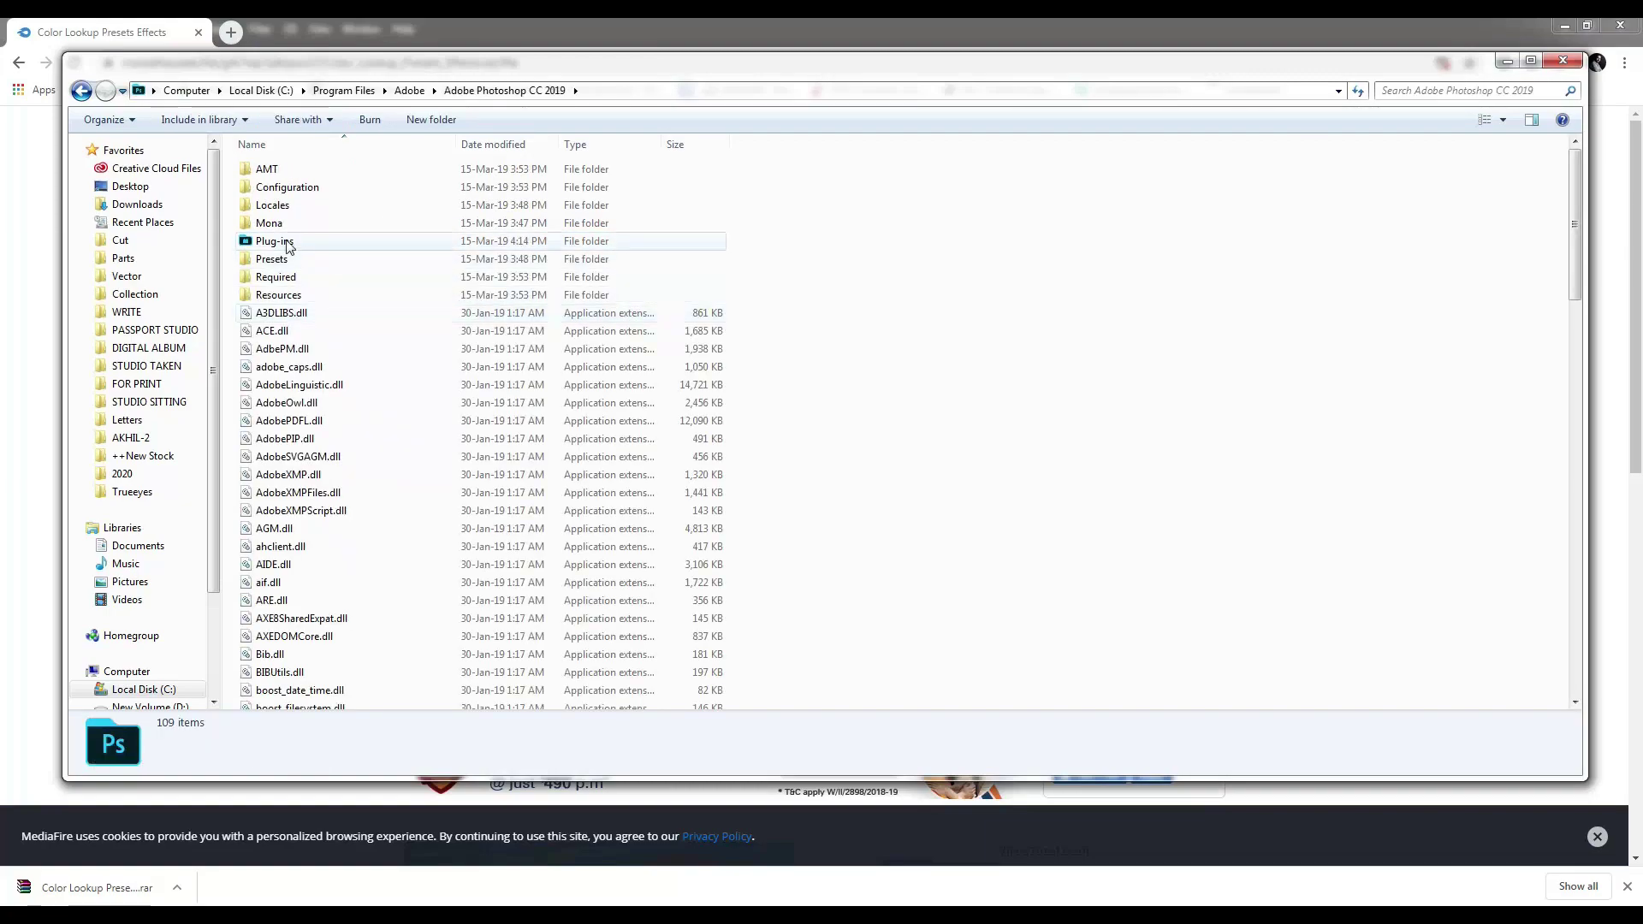
{"action": "double_click", "coordinate": [269, 261]}
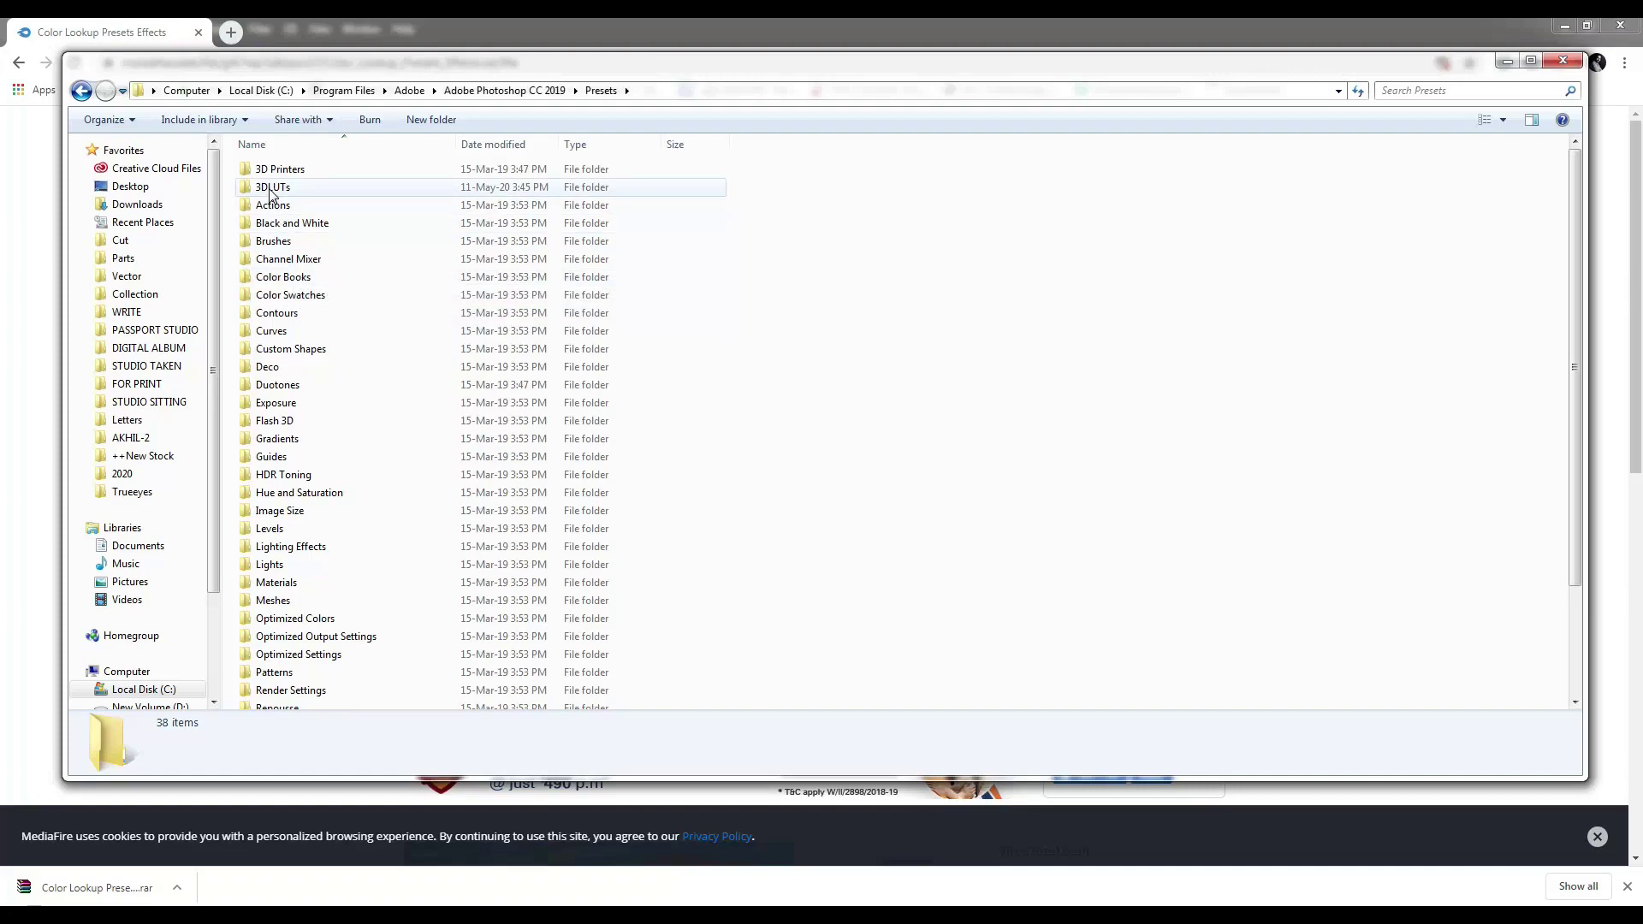
{"action": "double_click", "coordinate": [300, 189]}
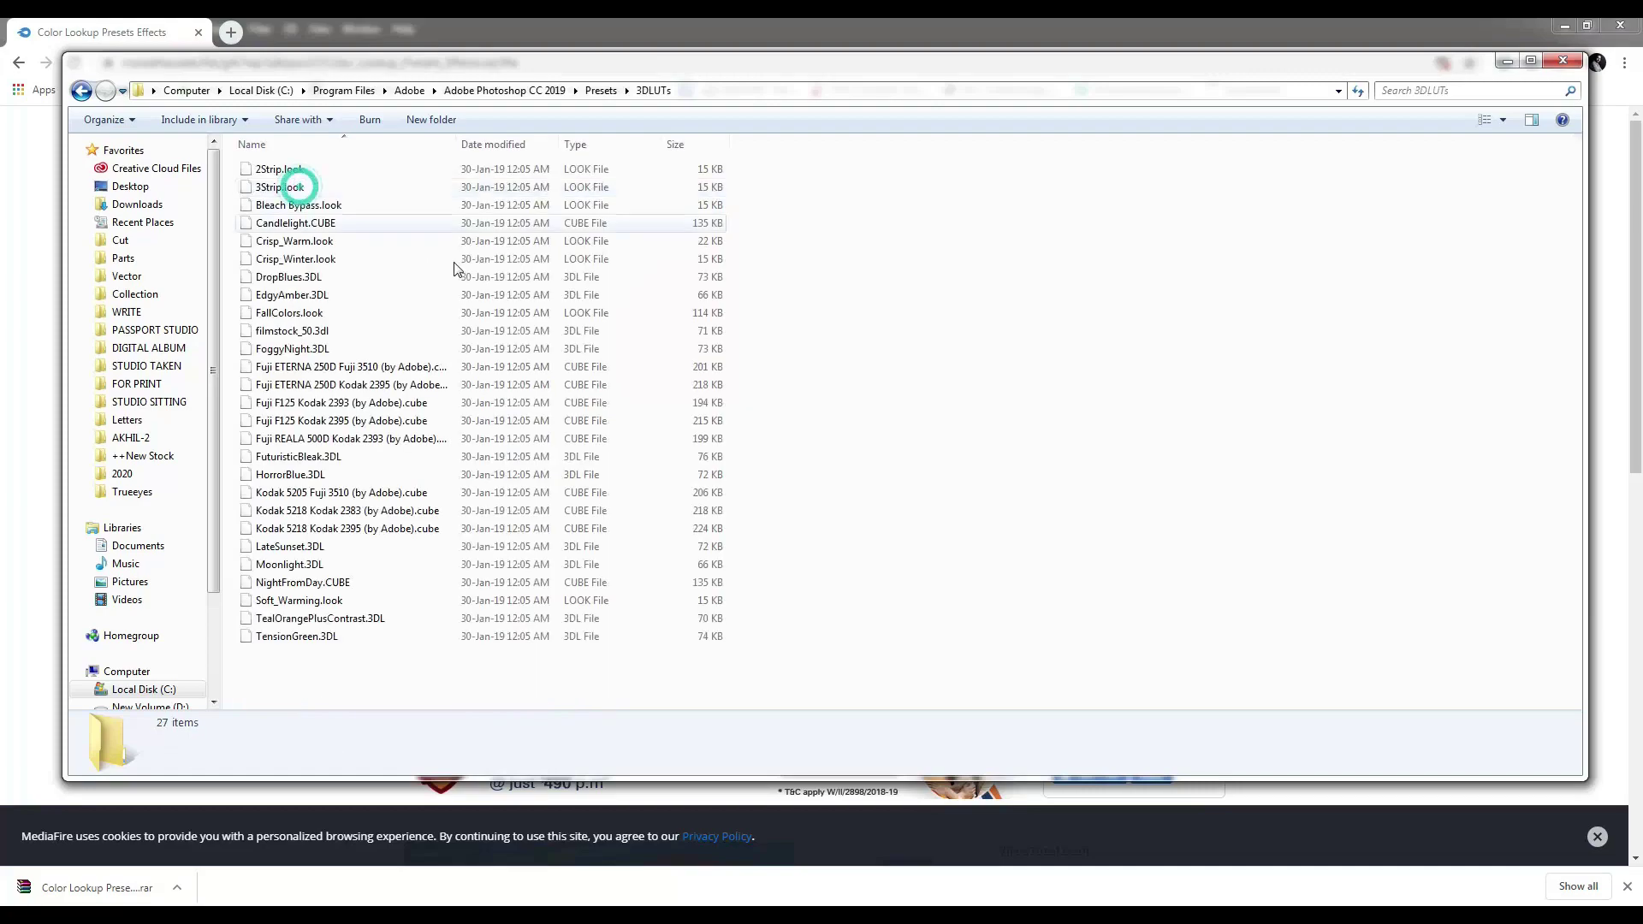
Paste the LUT files into 3DLUTs, granting administrator permission
{"action": "right_click", "coordinate": [1060, 420]}
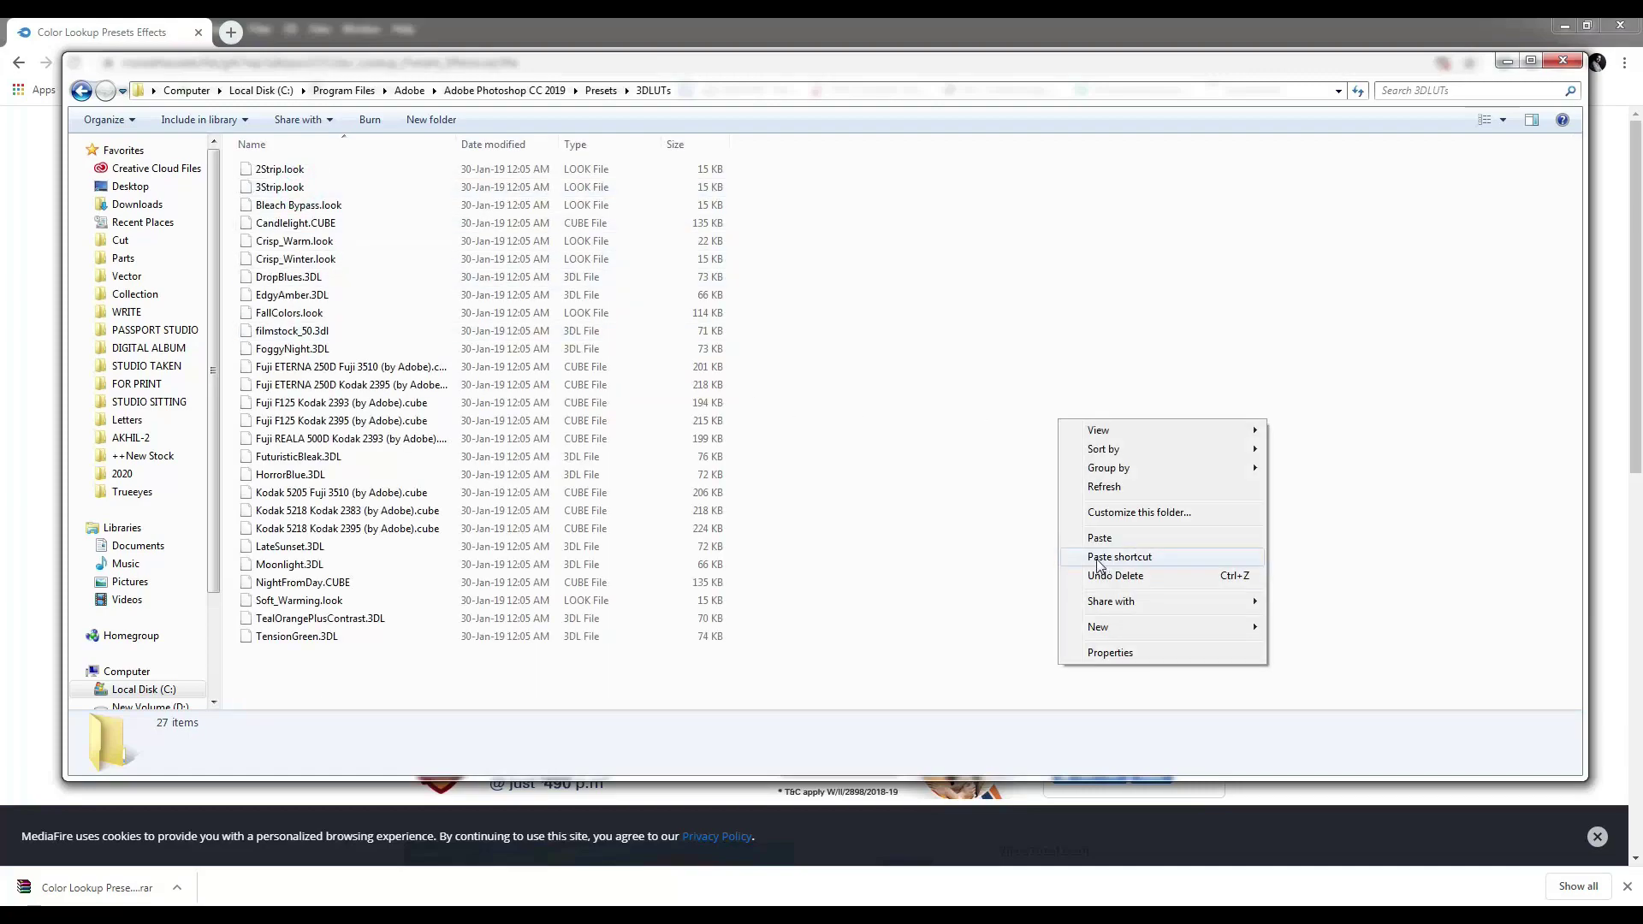
{"action": "left_click", "coordinate": [941, 249]}
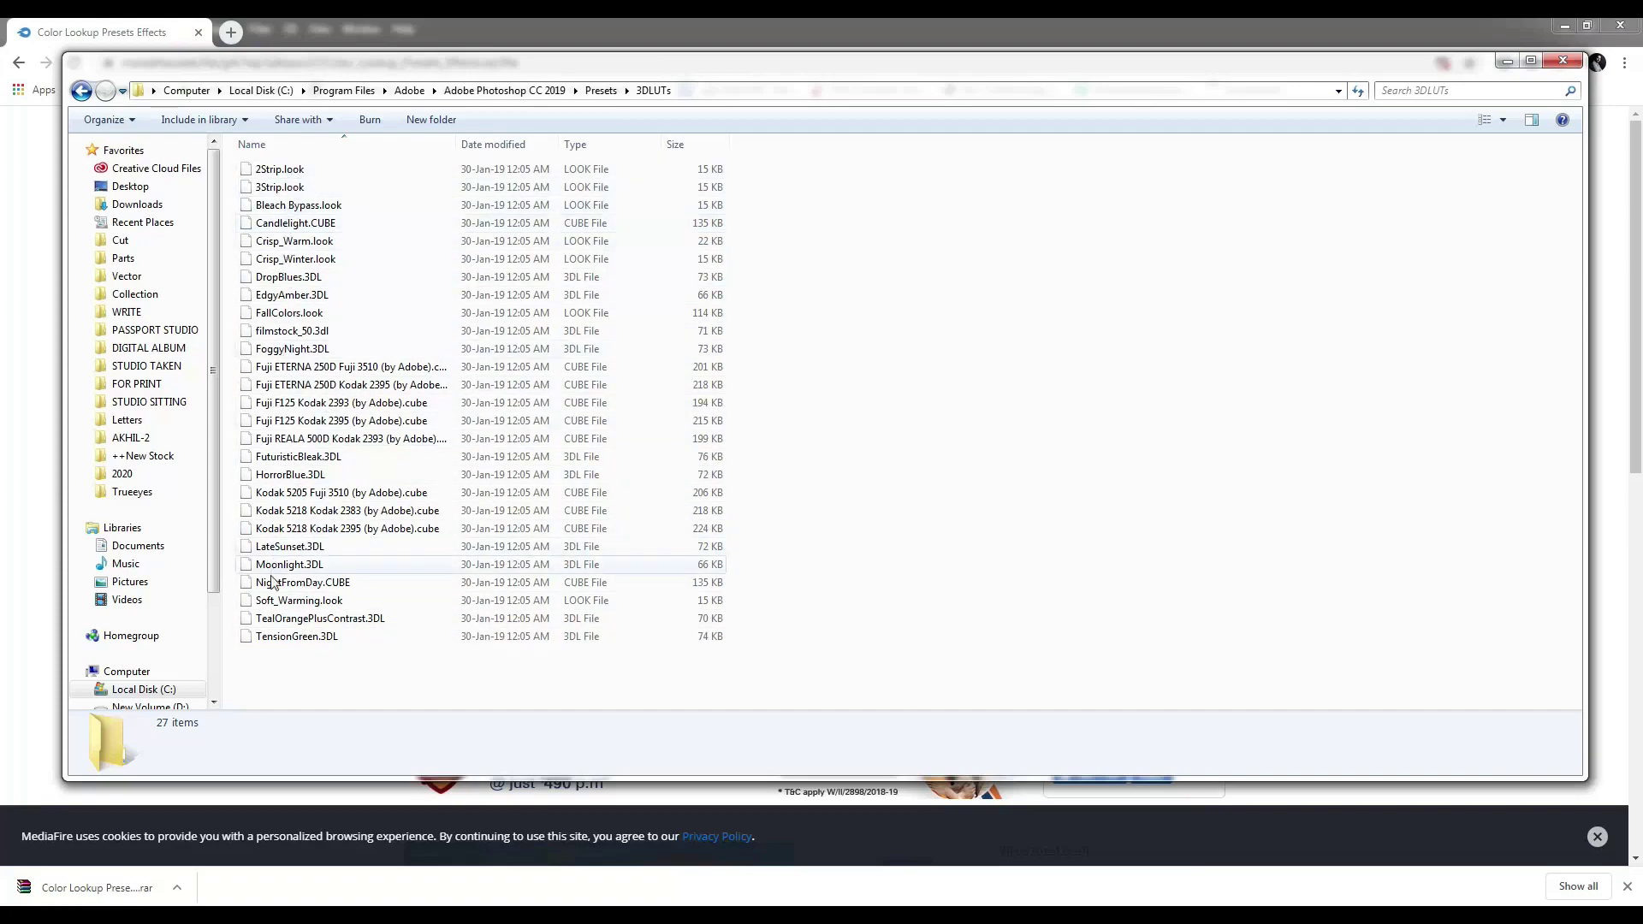
{"action": "right_click", "coordinate": [865, 455]}
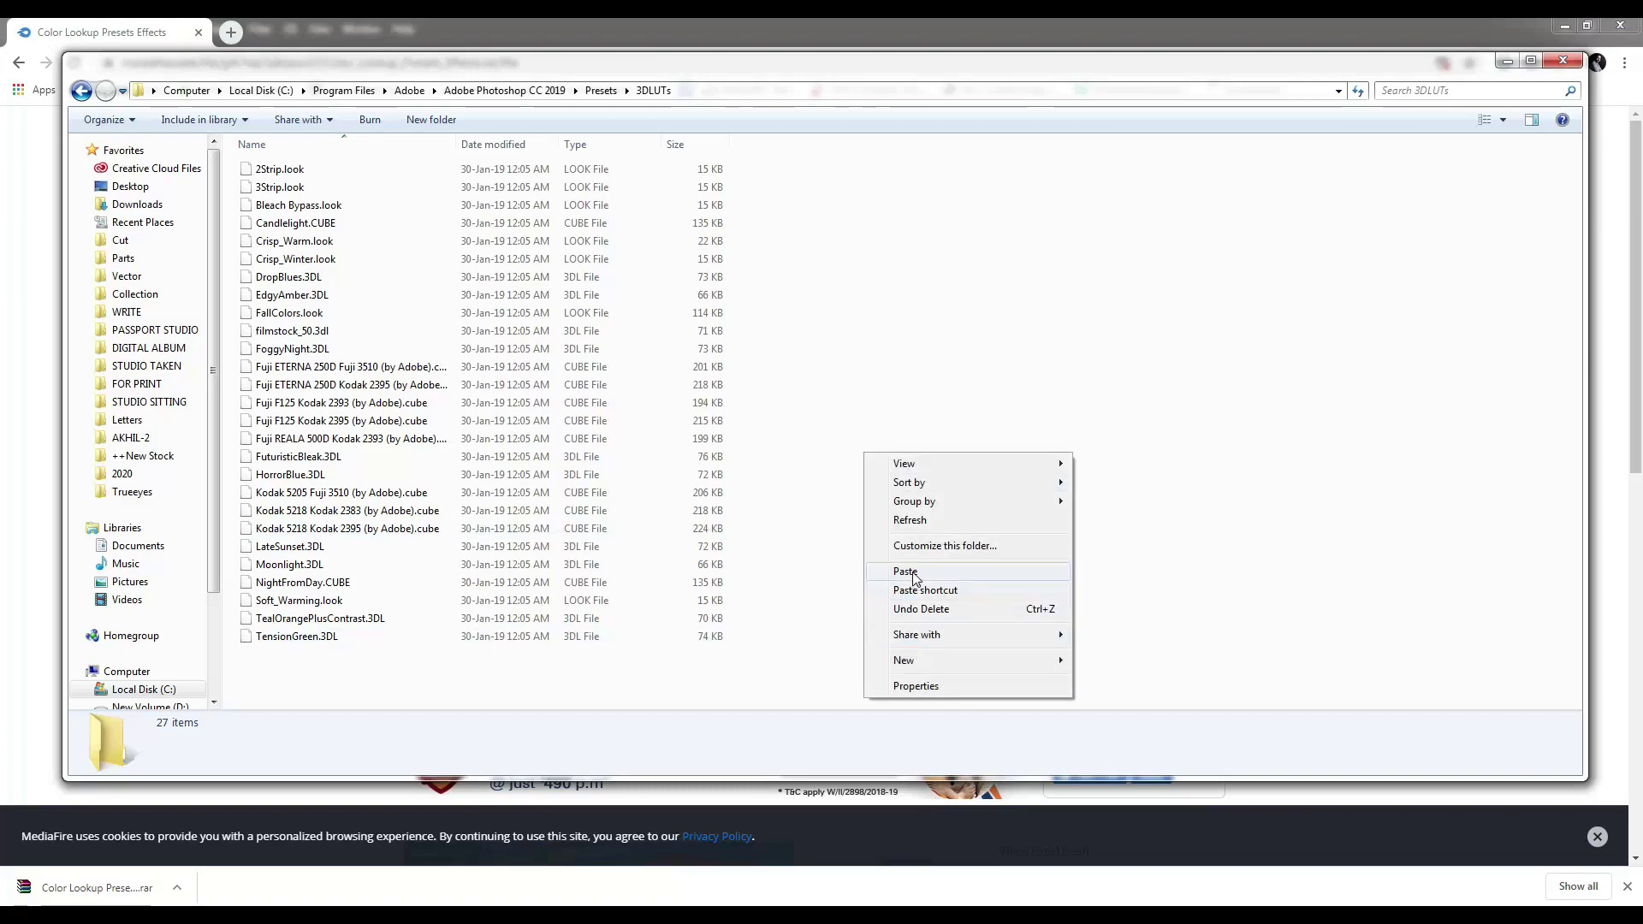
{"action": "left_click", "coordinate": [904, 571]}
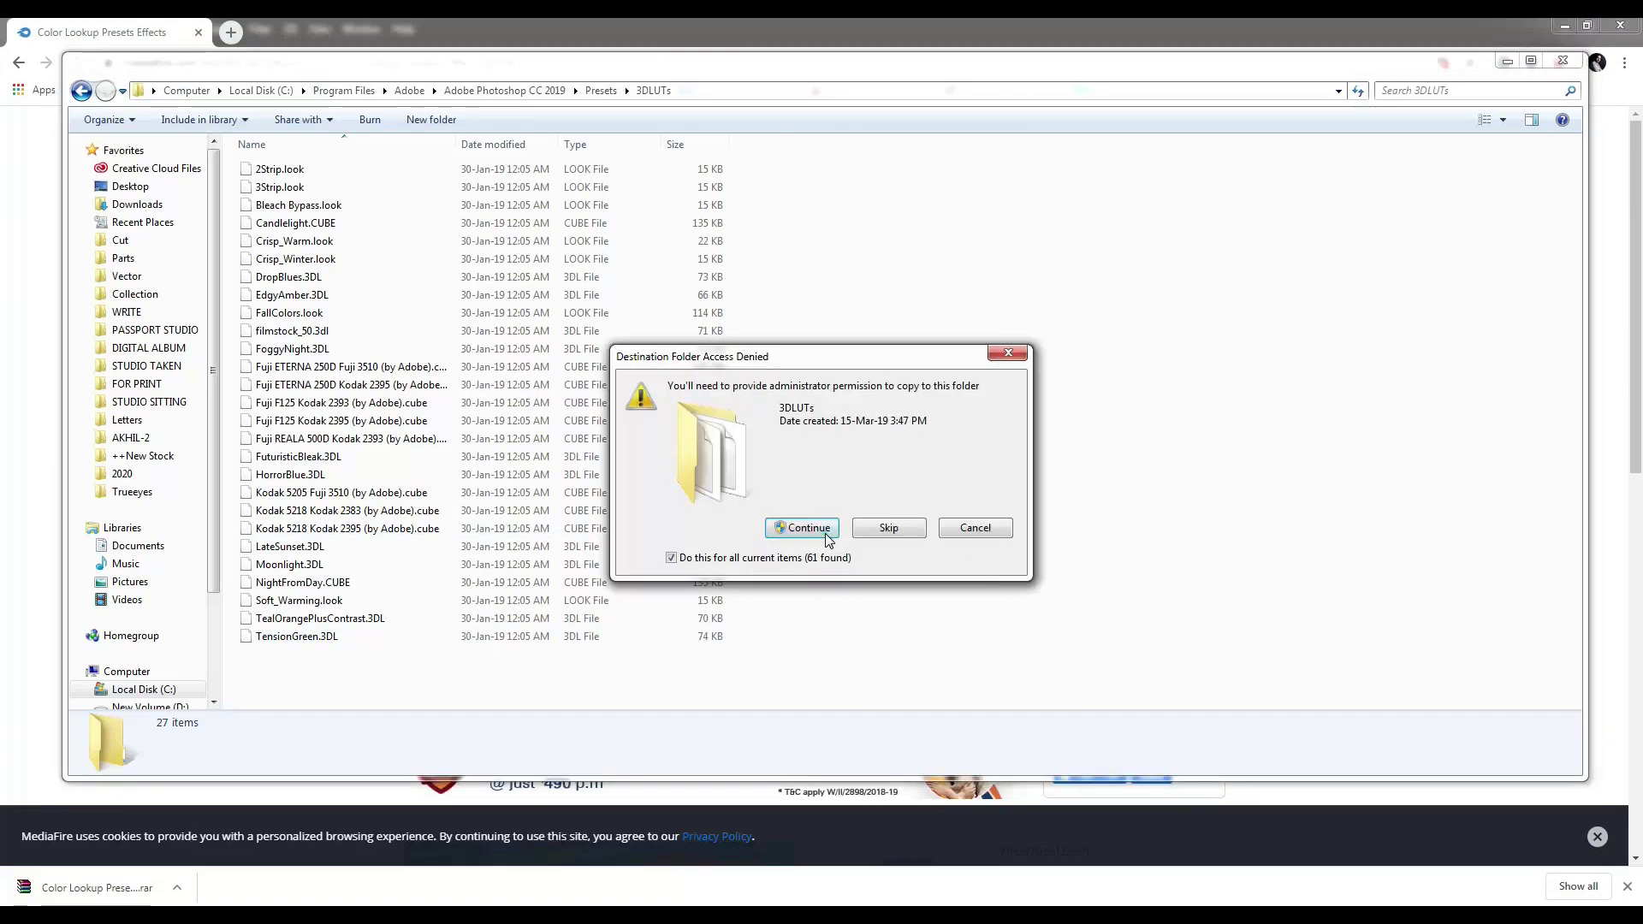
{"action": "left_click", "coordinate": [823, 532]}
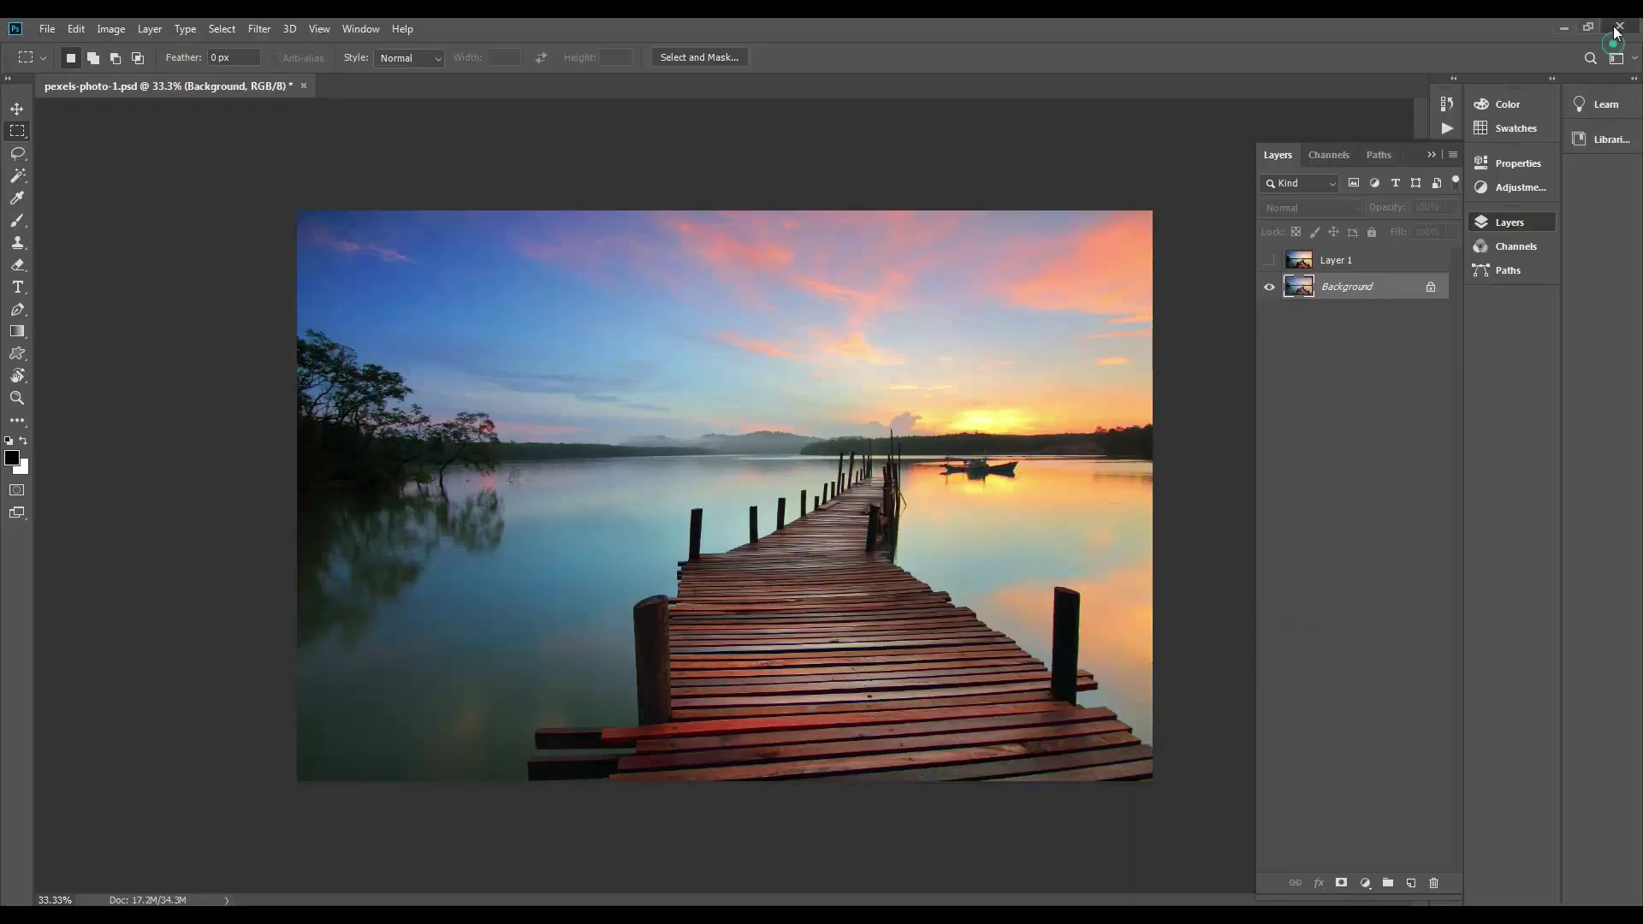
Close the dock photo, answering the save prompt, and open pexels-photo-Portrait
{"action": "left_click", "coordinate": [1619, 27]}
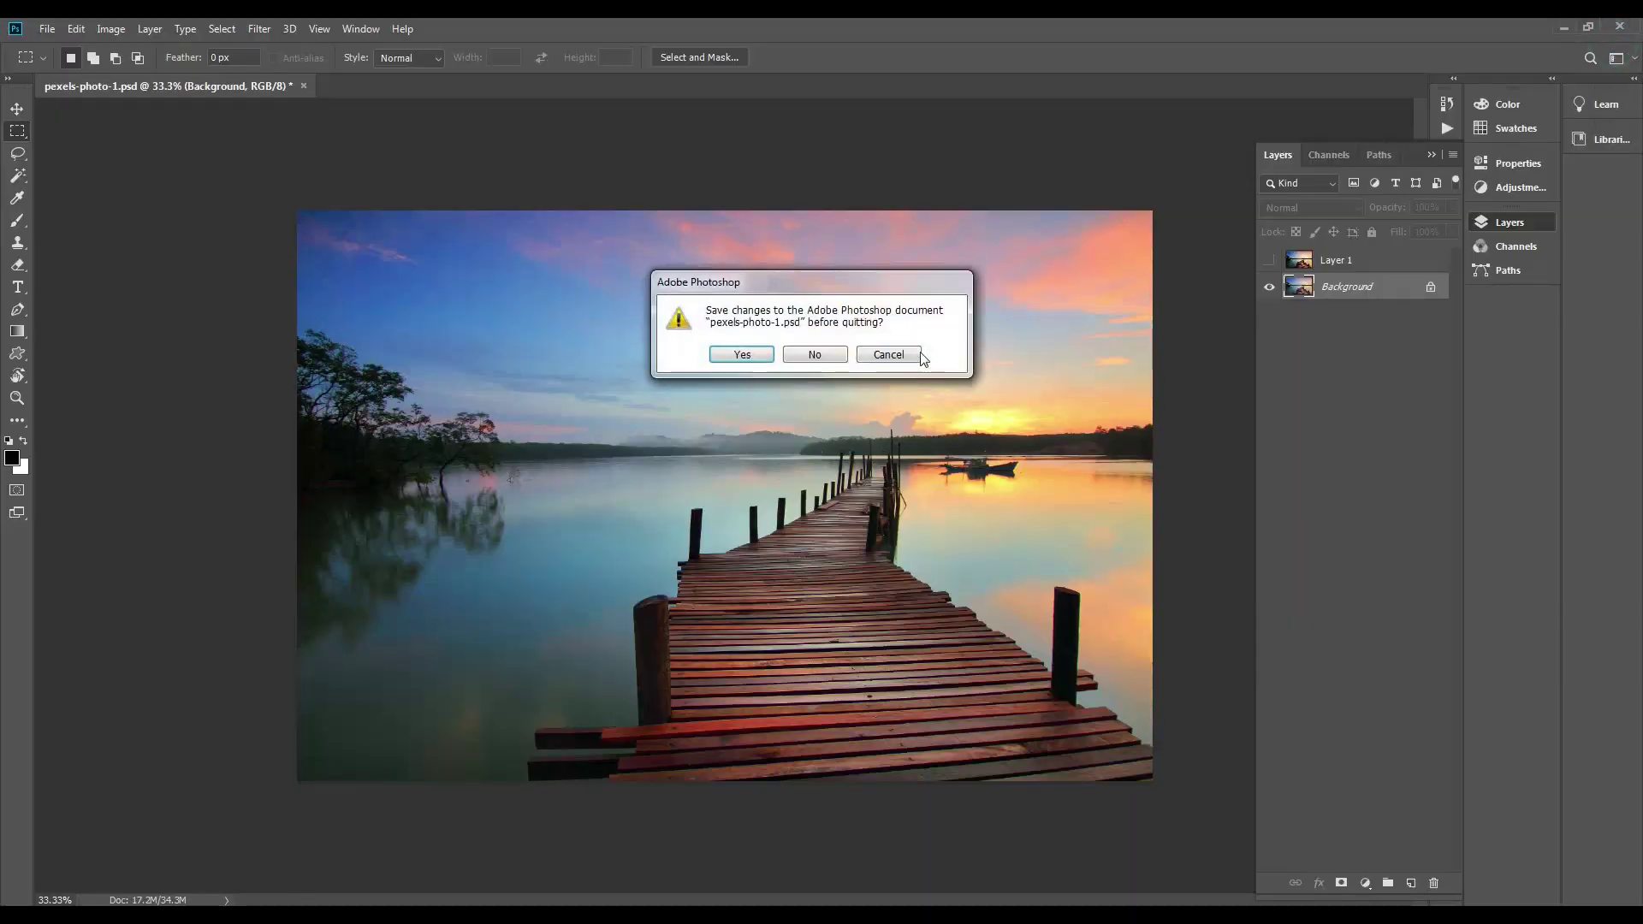
{"action": "left_click", "coordinate": [817, 356]}
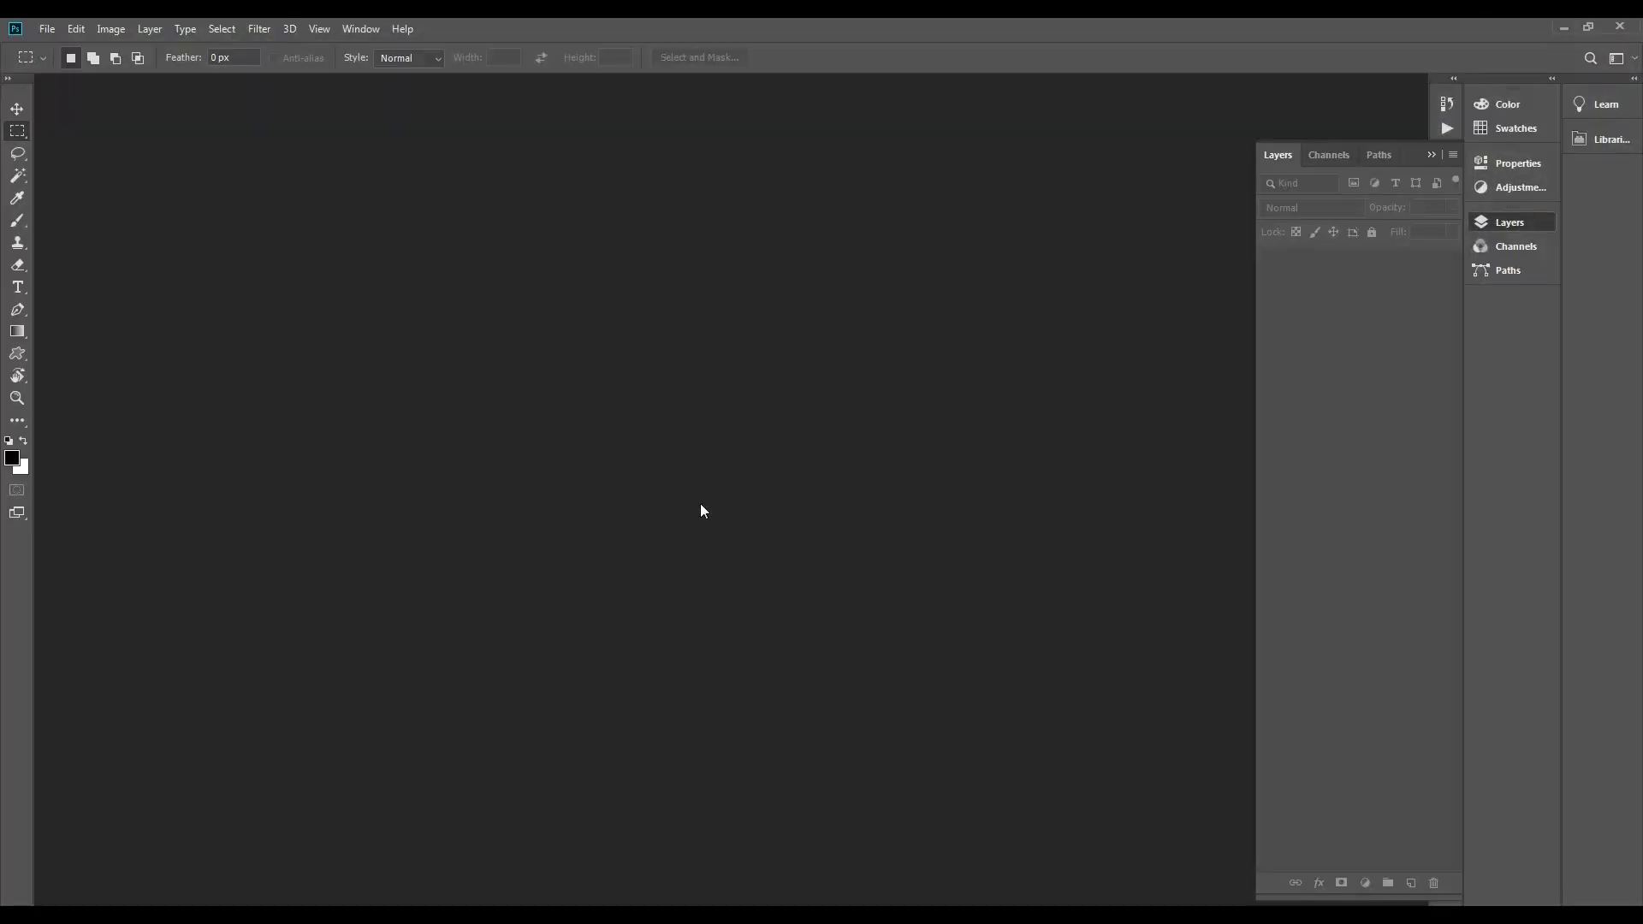
{"action": "double_click", "coordinate": [700, 511]}
{"action": "left_click", "coordinate": [384, 206]}
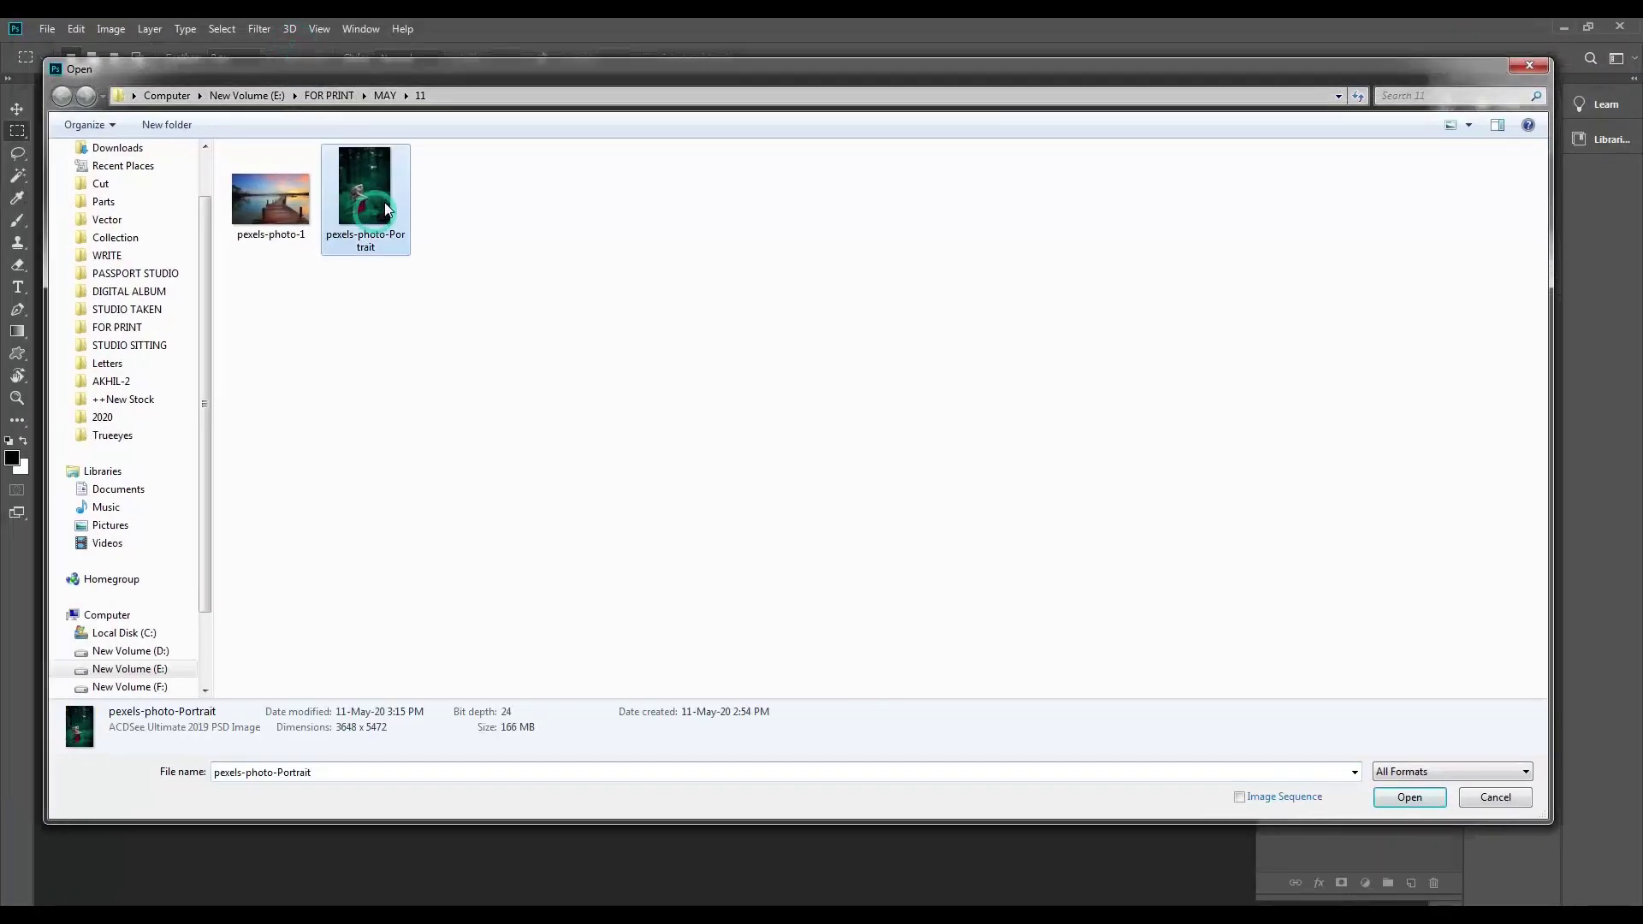
{"action": "double_click", "coordinate": [385, 208]}
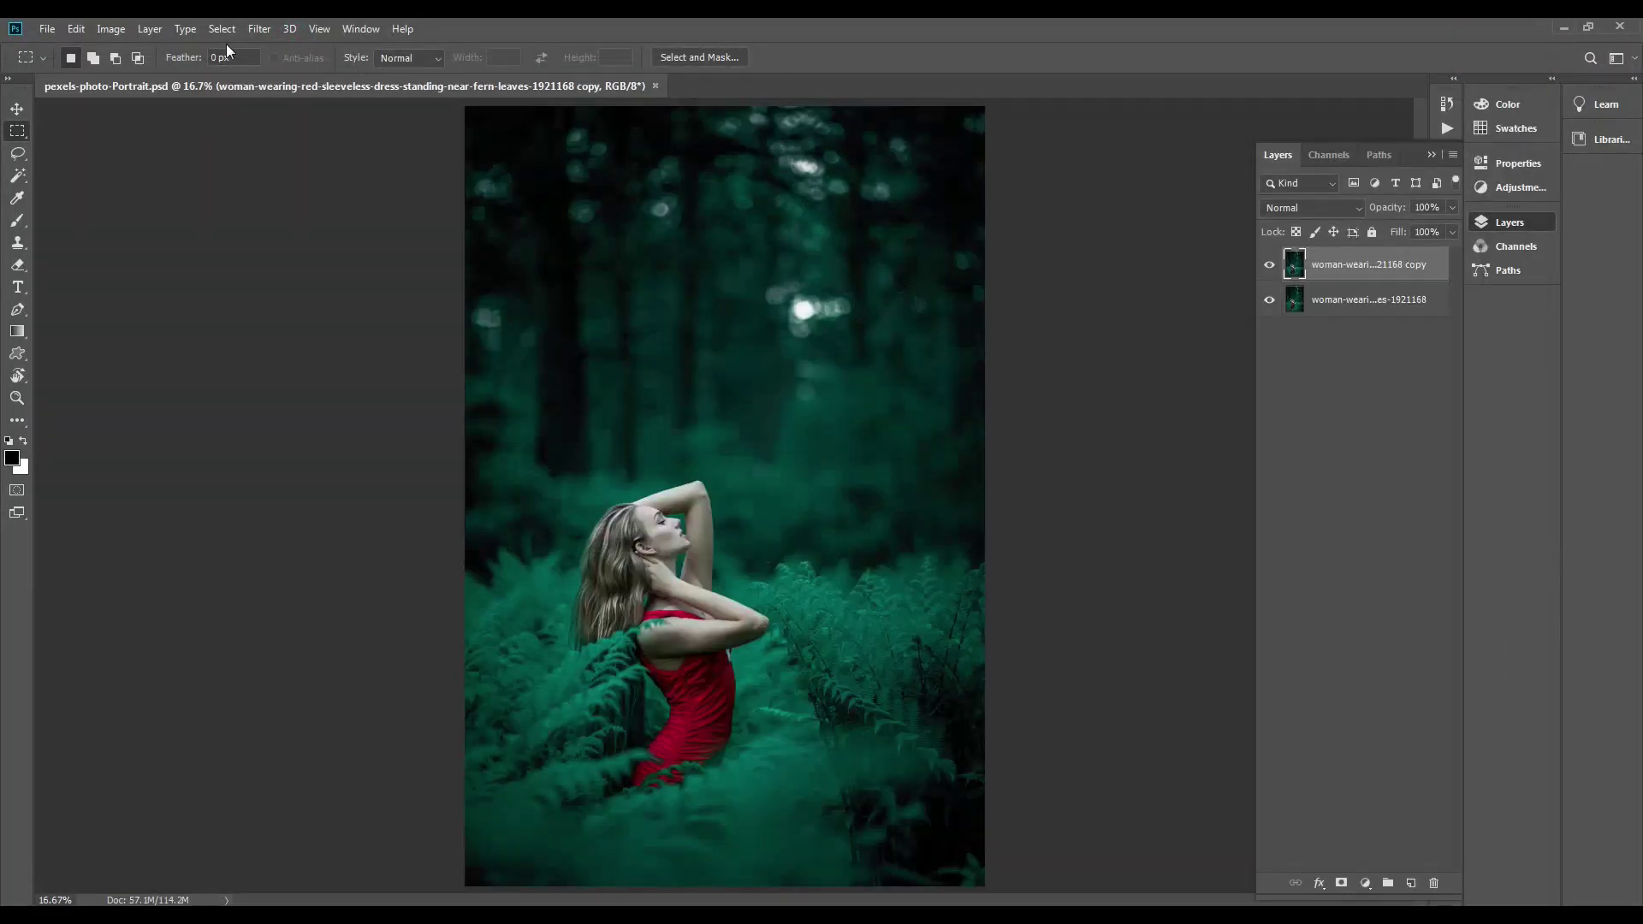
Start a Color Lookup and apply Perfect Photoshop (1).3DL to the portrait
{"action": "left_click", "coordinate": [110, 28]}
{"action": "mouse_move", "coordinate": [137, 73]}
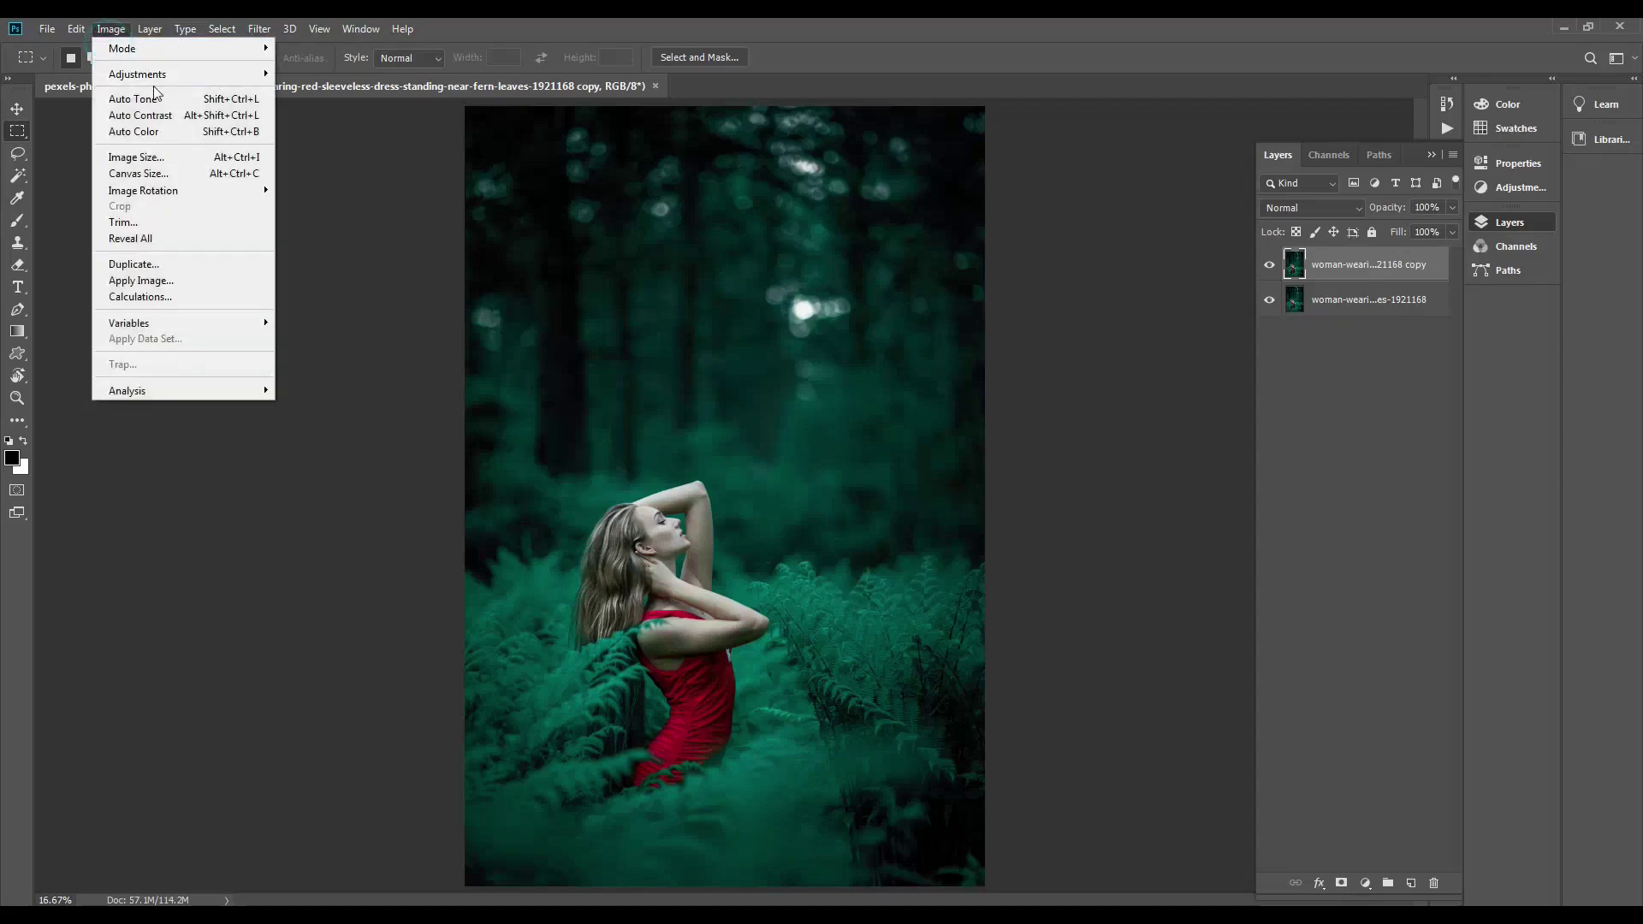
{"action": "left_click", "coordinate": [332, 247]}
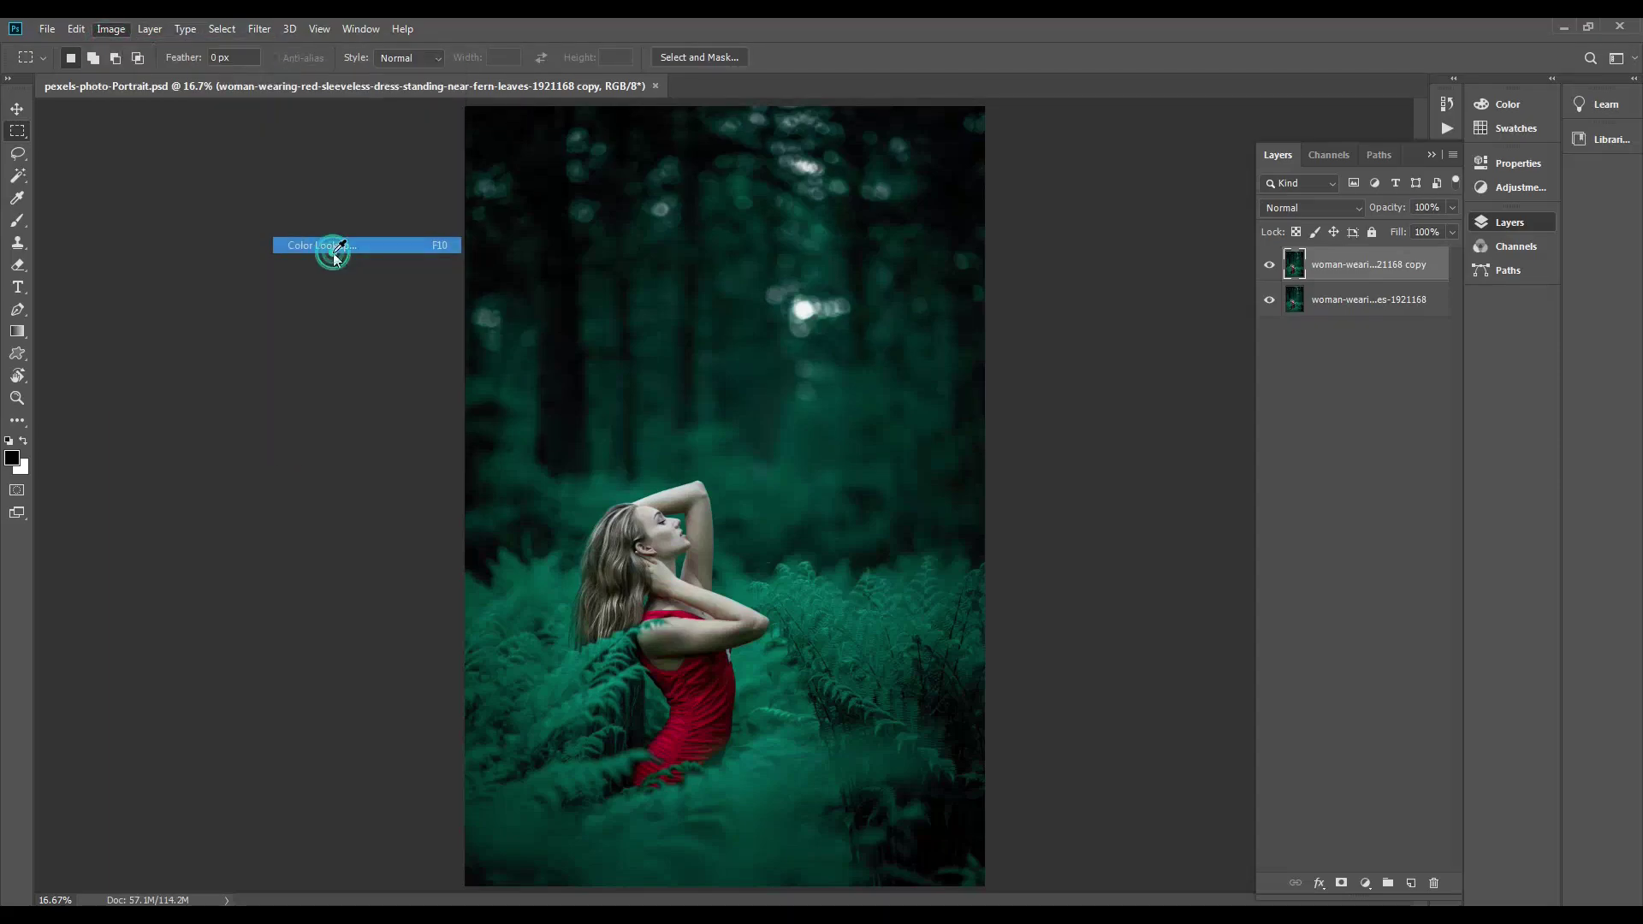
{"action": "left_click", "coordinate": [1301, 148]}
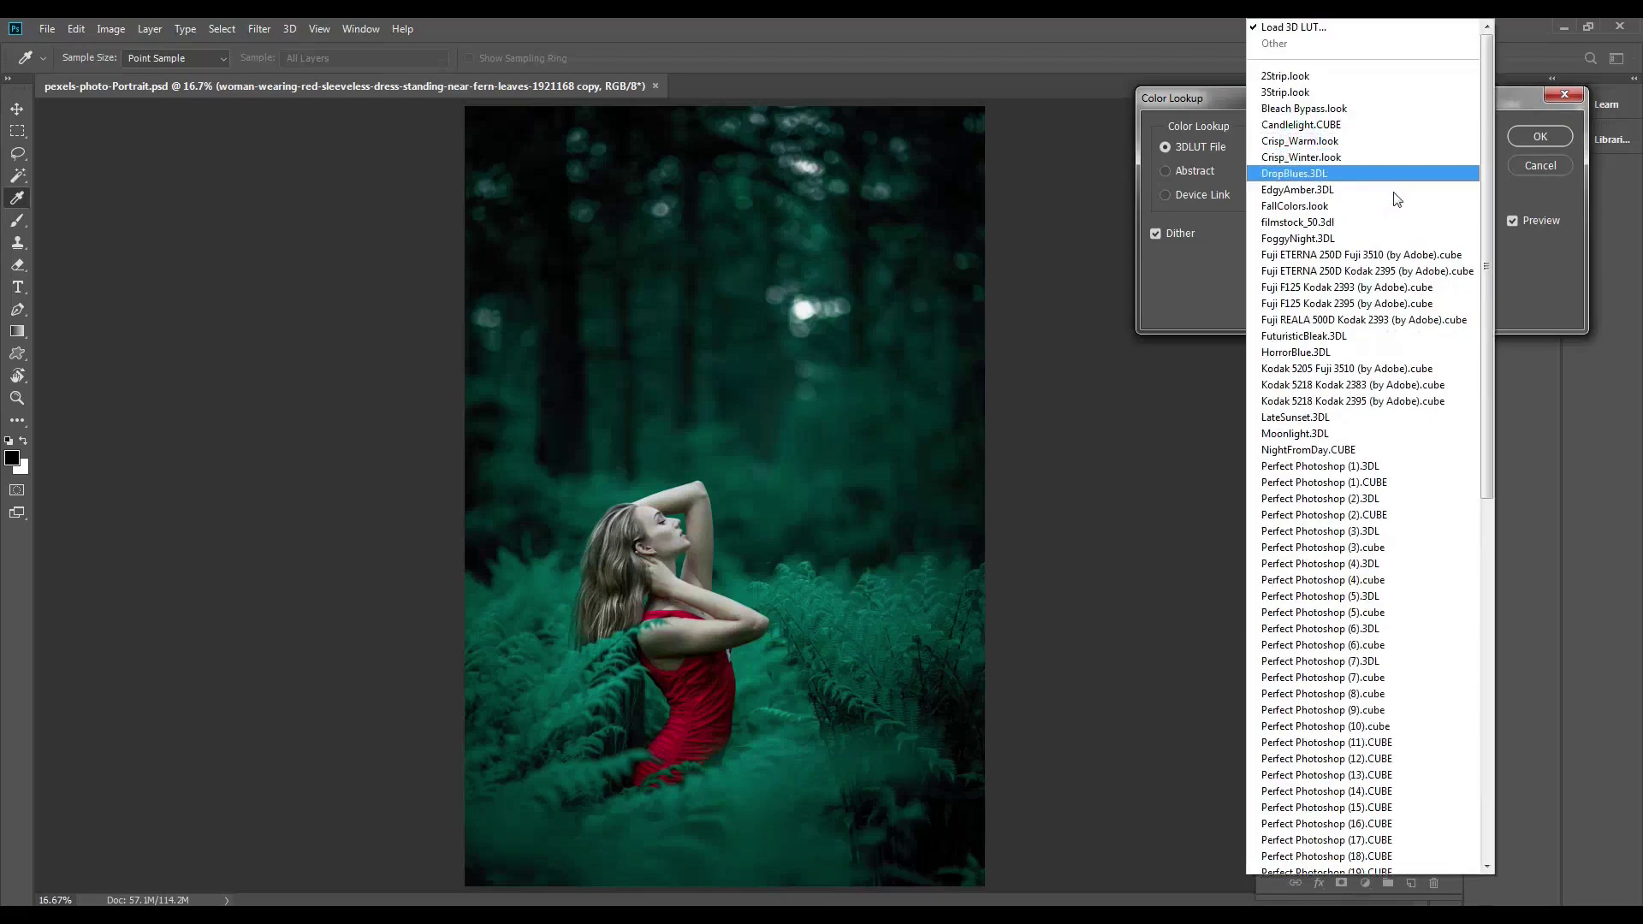
{"action": "left_click_drag", "start_coordinate": [1489, 237], "coordinate": [1481, 322]}
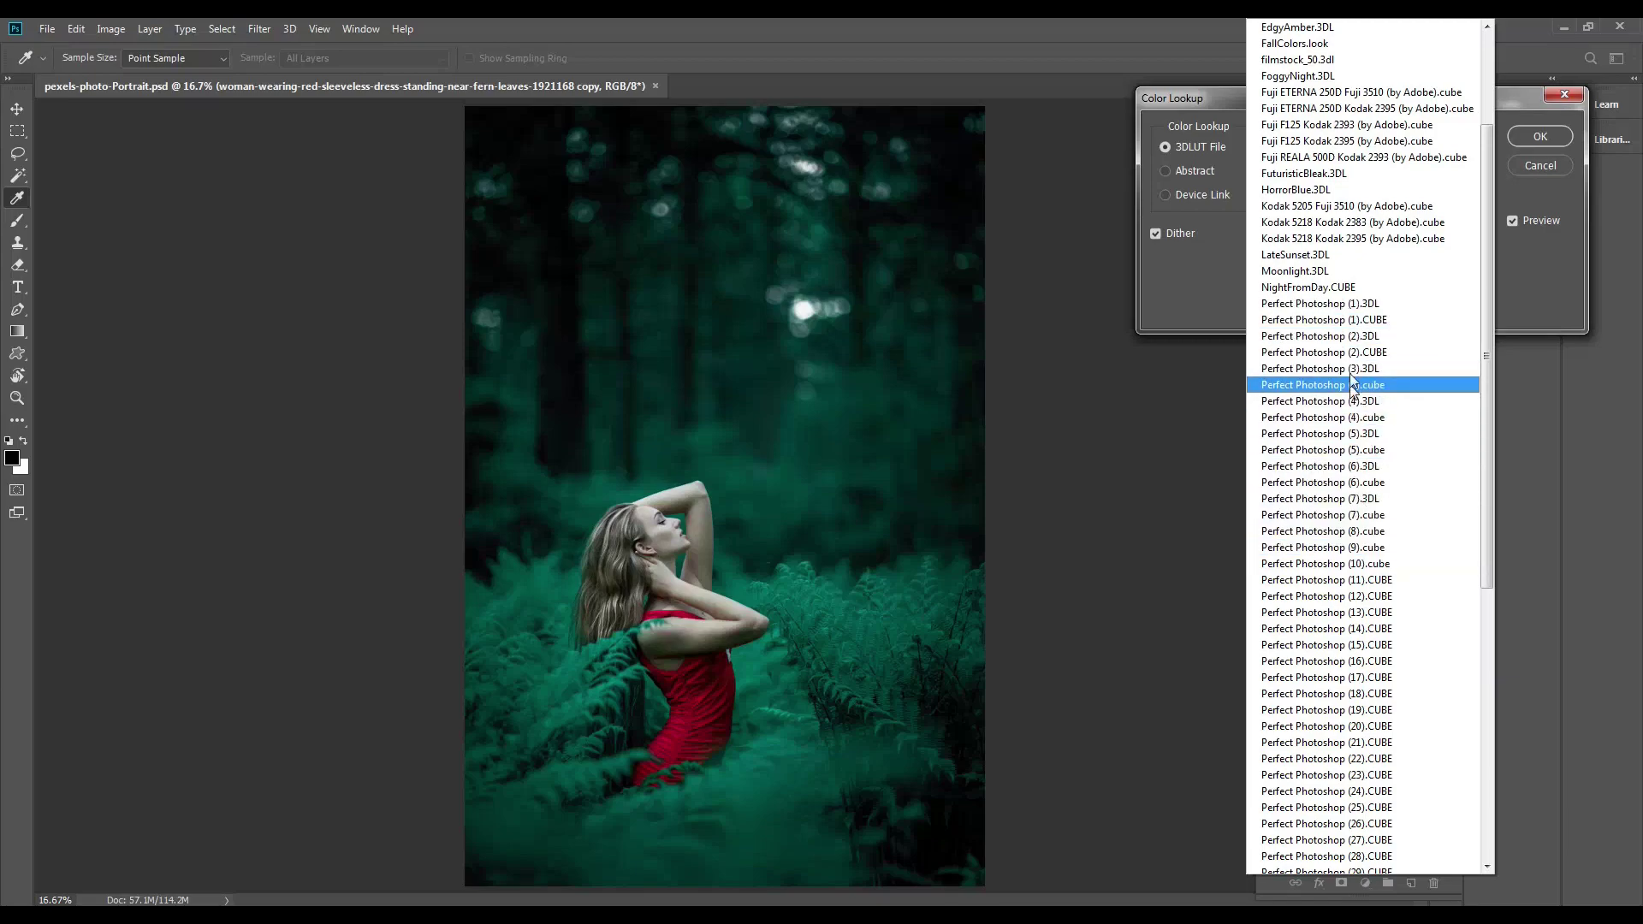
{"action": "left_click", "coordinate": [1359, 304]}
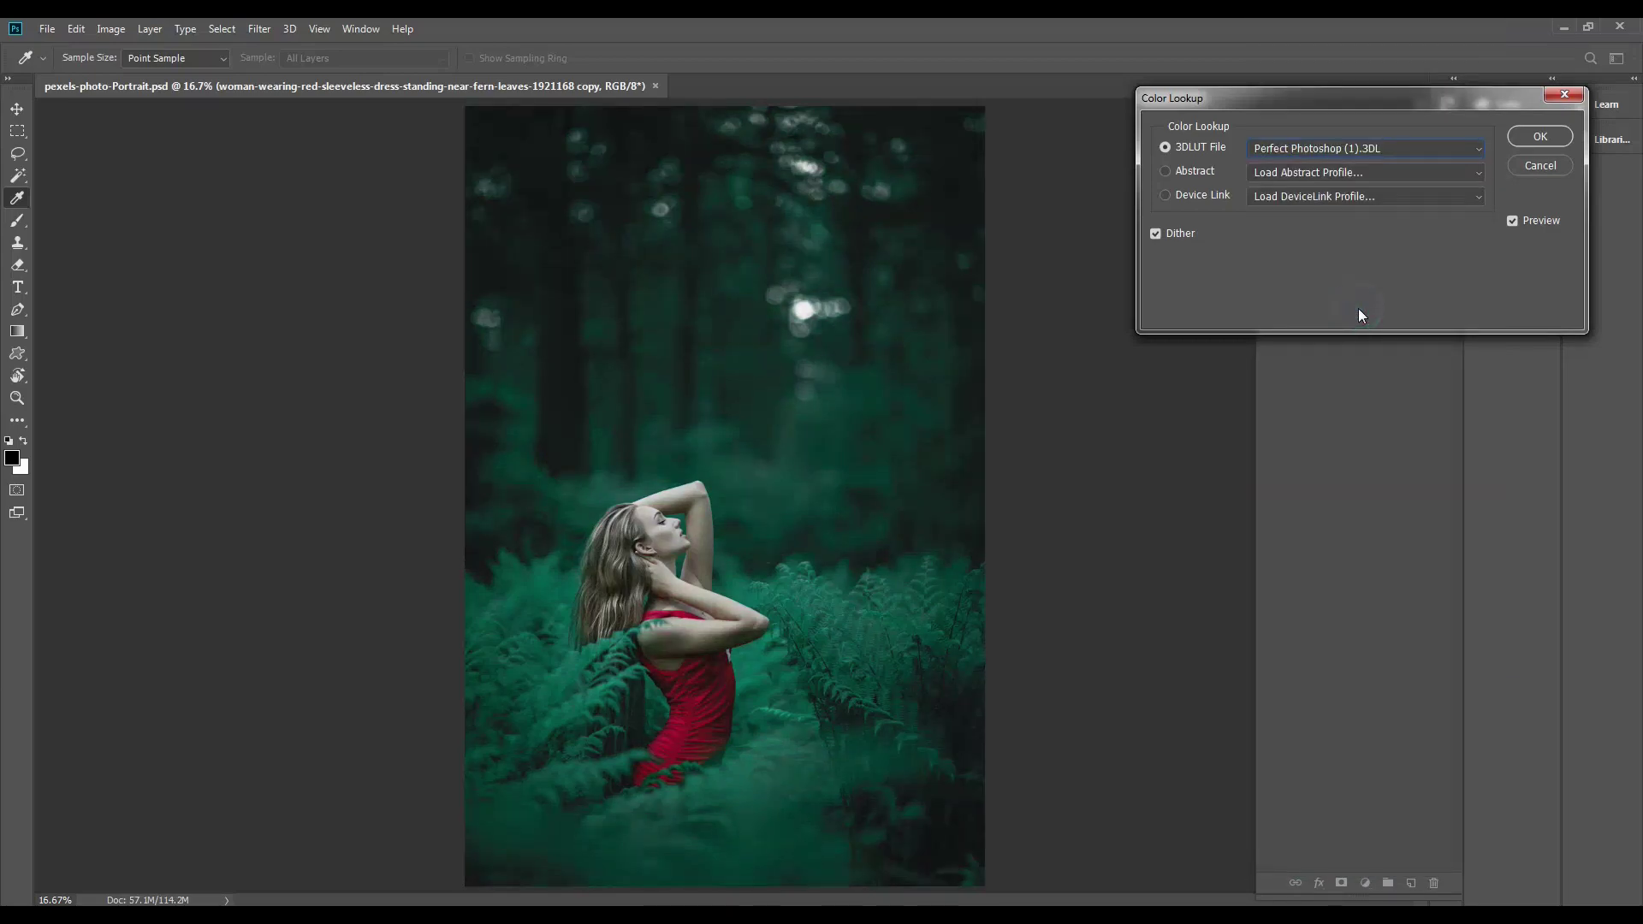
Step through the Perfect Photoshop LUTs and confirm the teal (16).CUBE grade
{"action": "key", "text": "Down"}
{"action": "key", "text": "Down"}
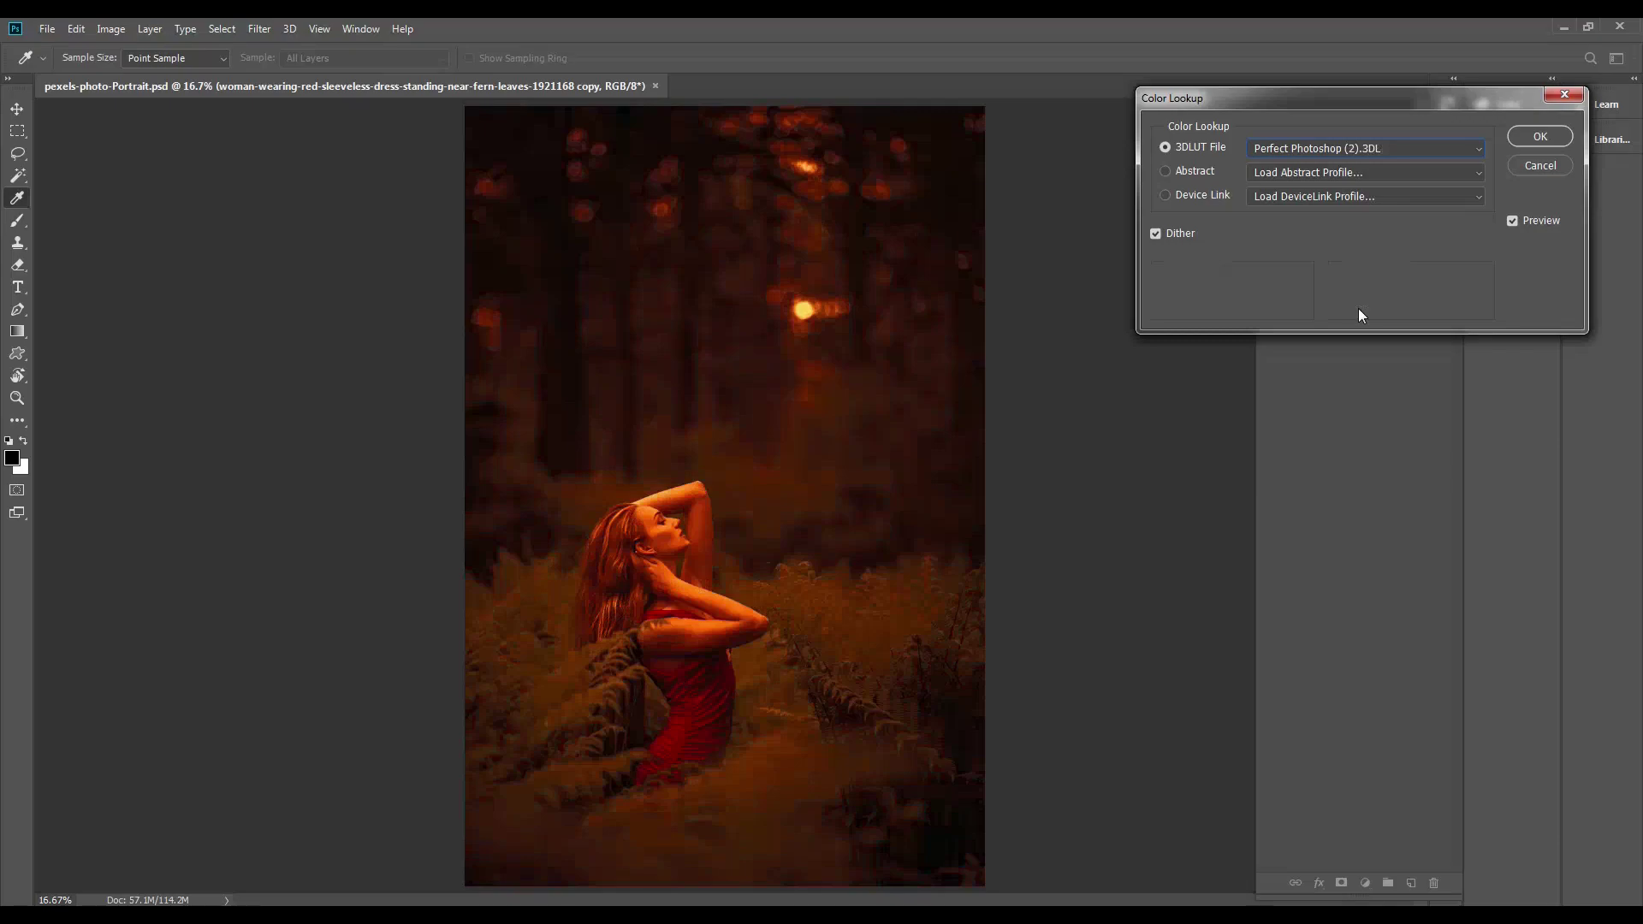
{"action": "key", "text": "Down"}
{"action": "key", "text": "Down"}
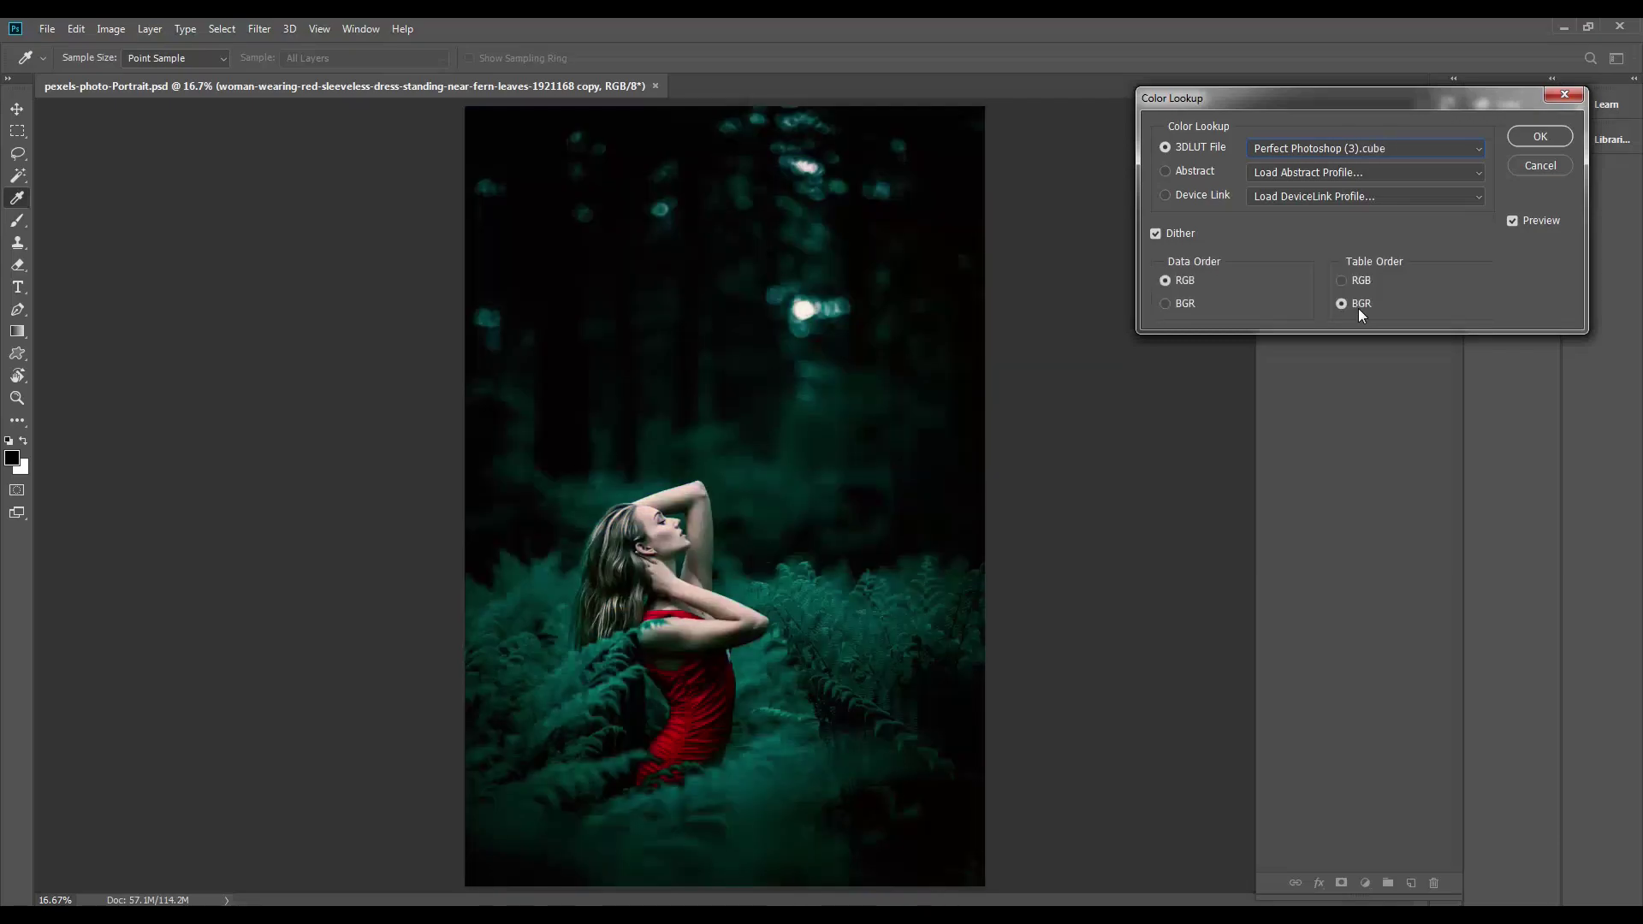
{"action": "key", "text": "Down"}
{"action": "key", "text": "Up"}
{"action": "key", "text": "Down"}
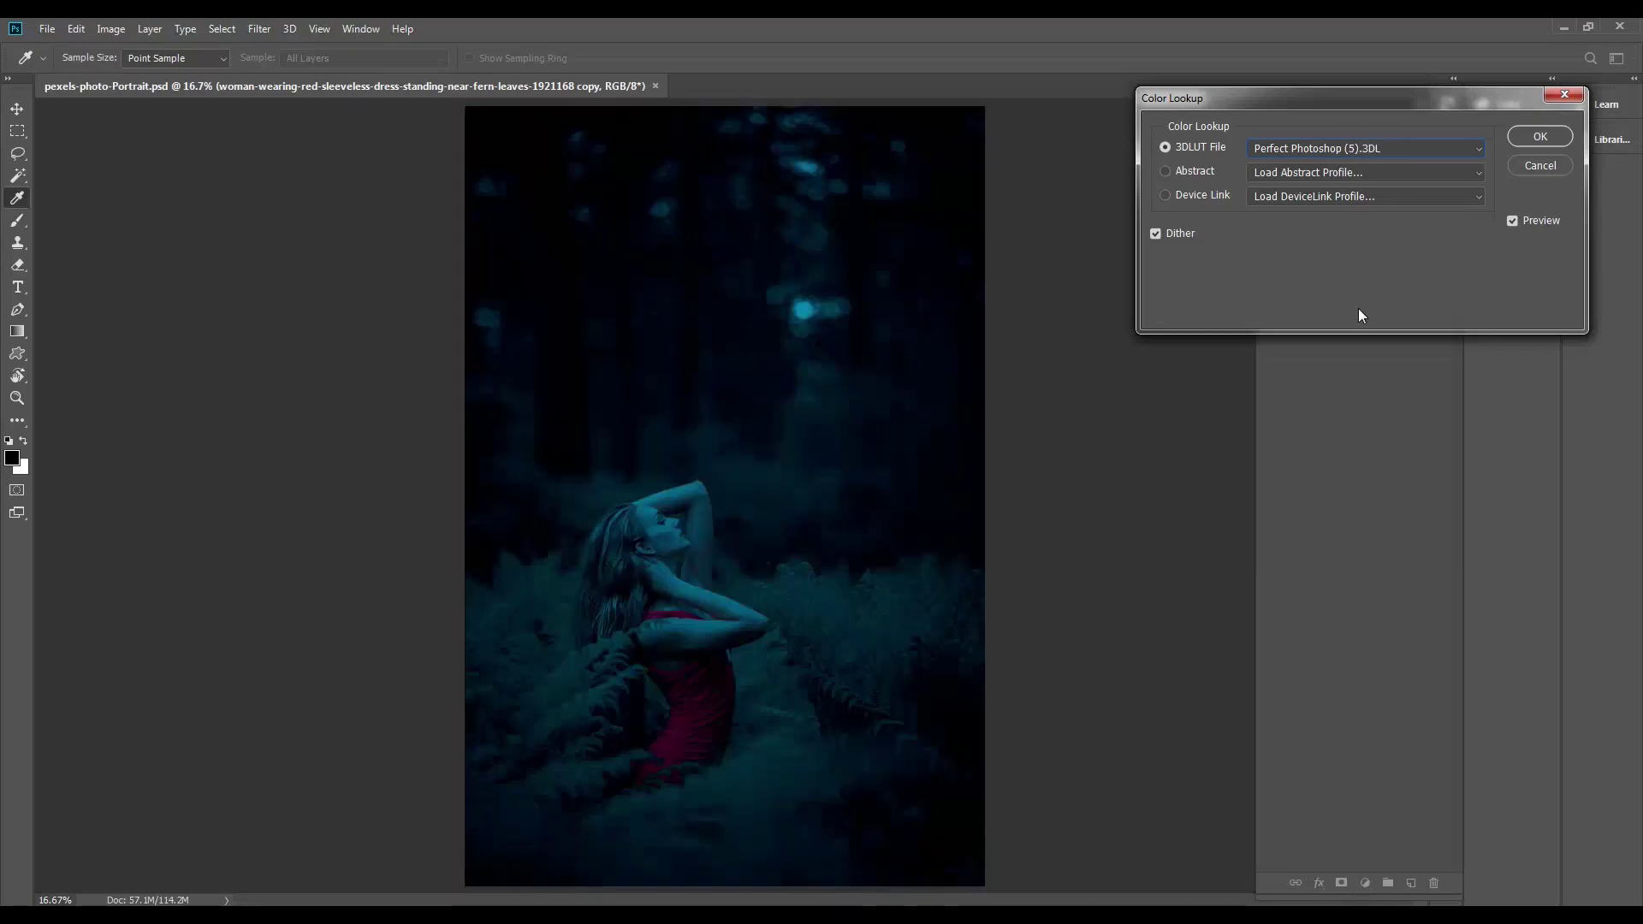
{"action": "key", "text": "Down"}
{"action": "key", "text": "Down"}
{"action": "key", "text": "Down"}
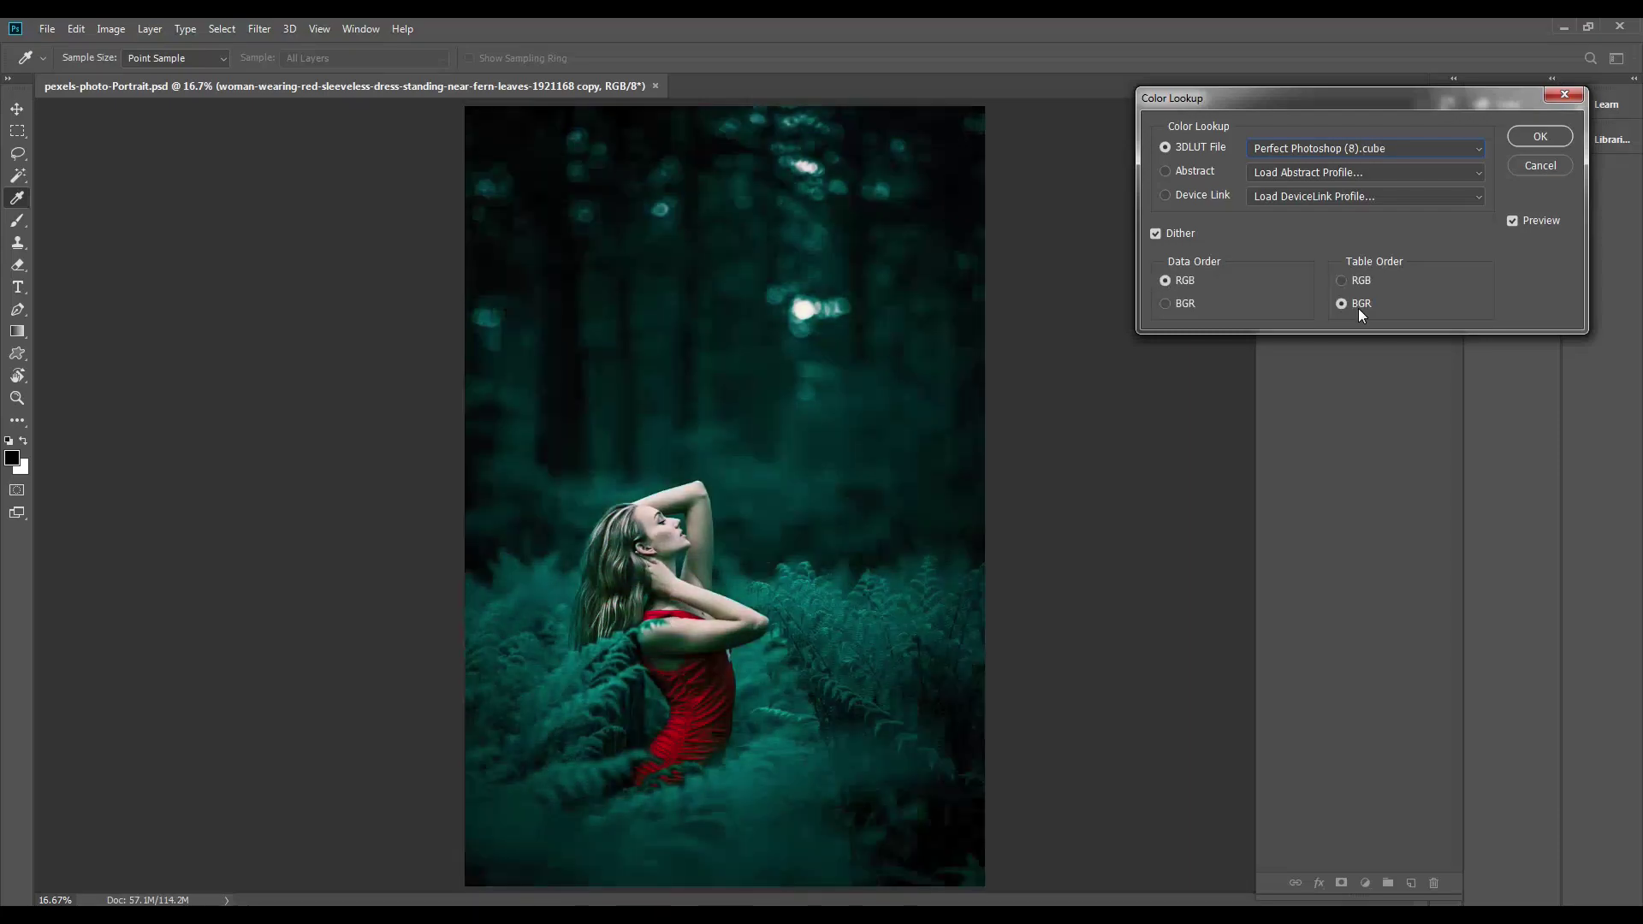
{"action": "key", "text": "Down"}
{"action": "key", "text": "Down"}
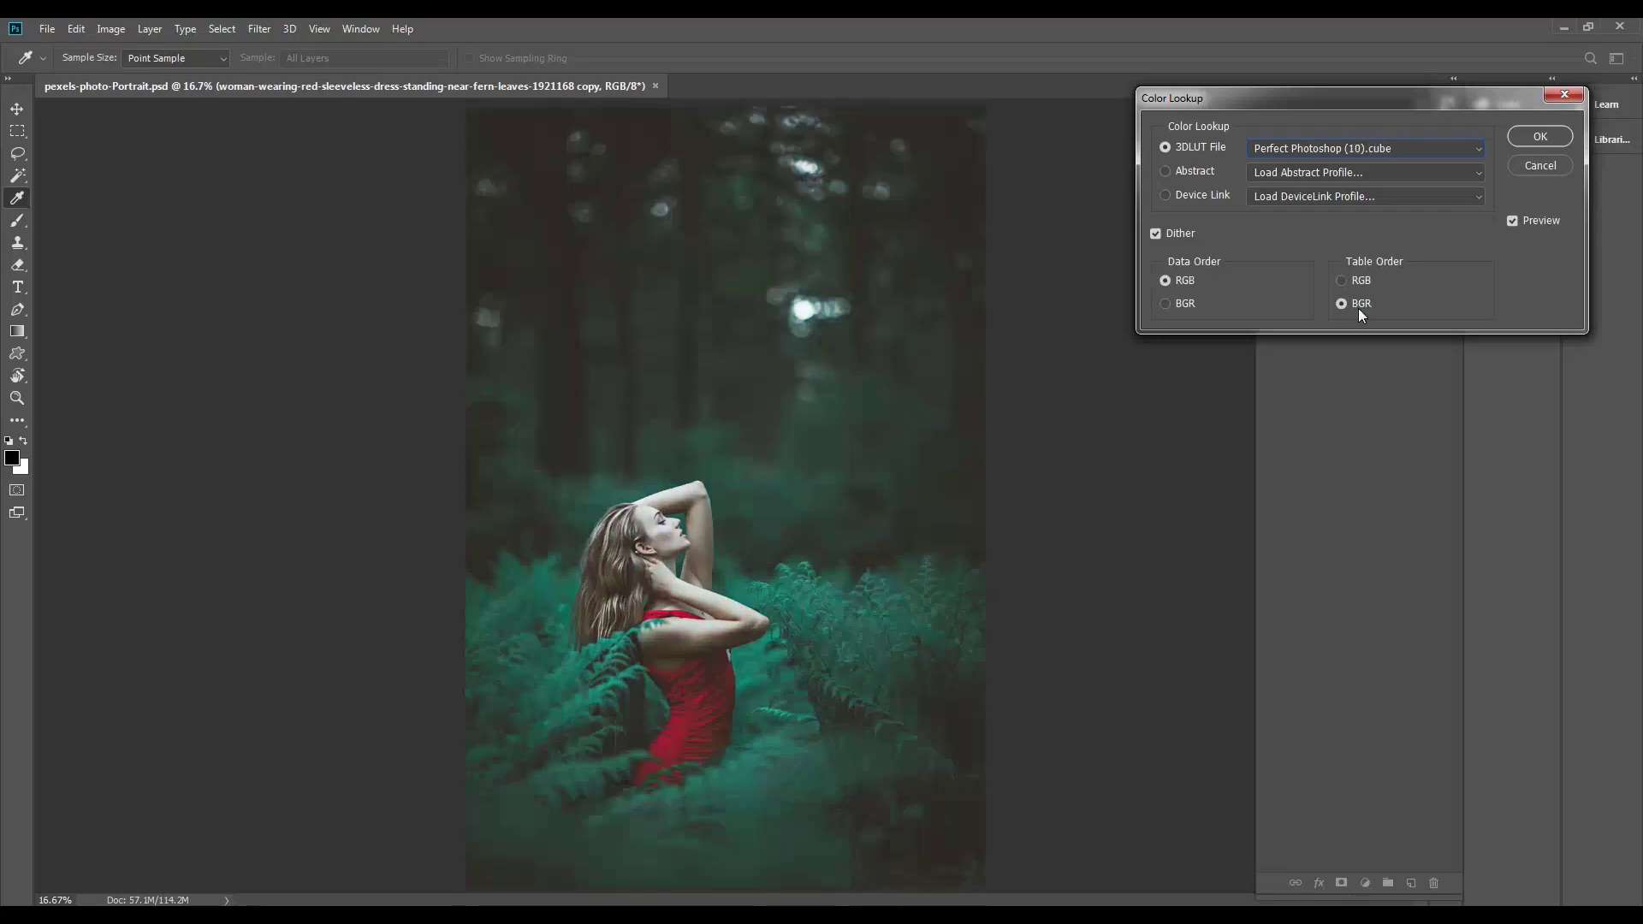
{"action": "key", "text": "Down"}
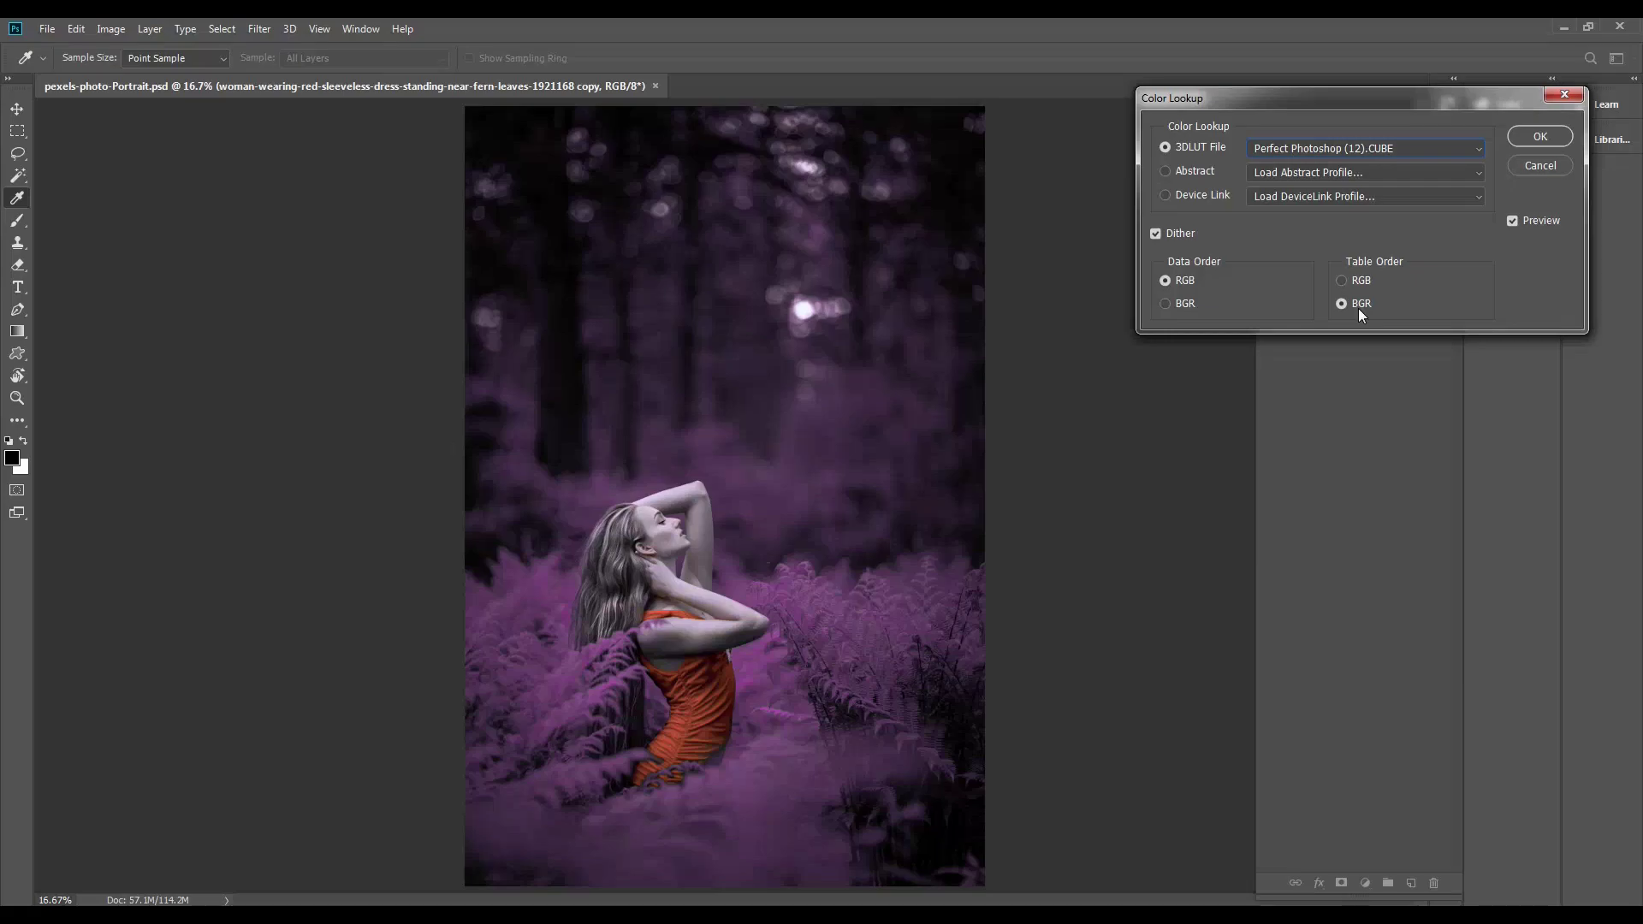
{"action": "key", "text": "Down"}
{"action": "key", "text": "Down"}
{"action": "key", "text": "Down"}
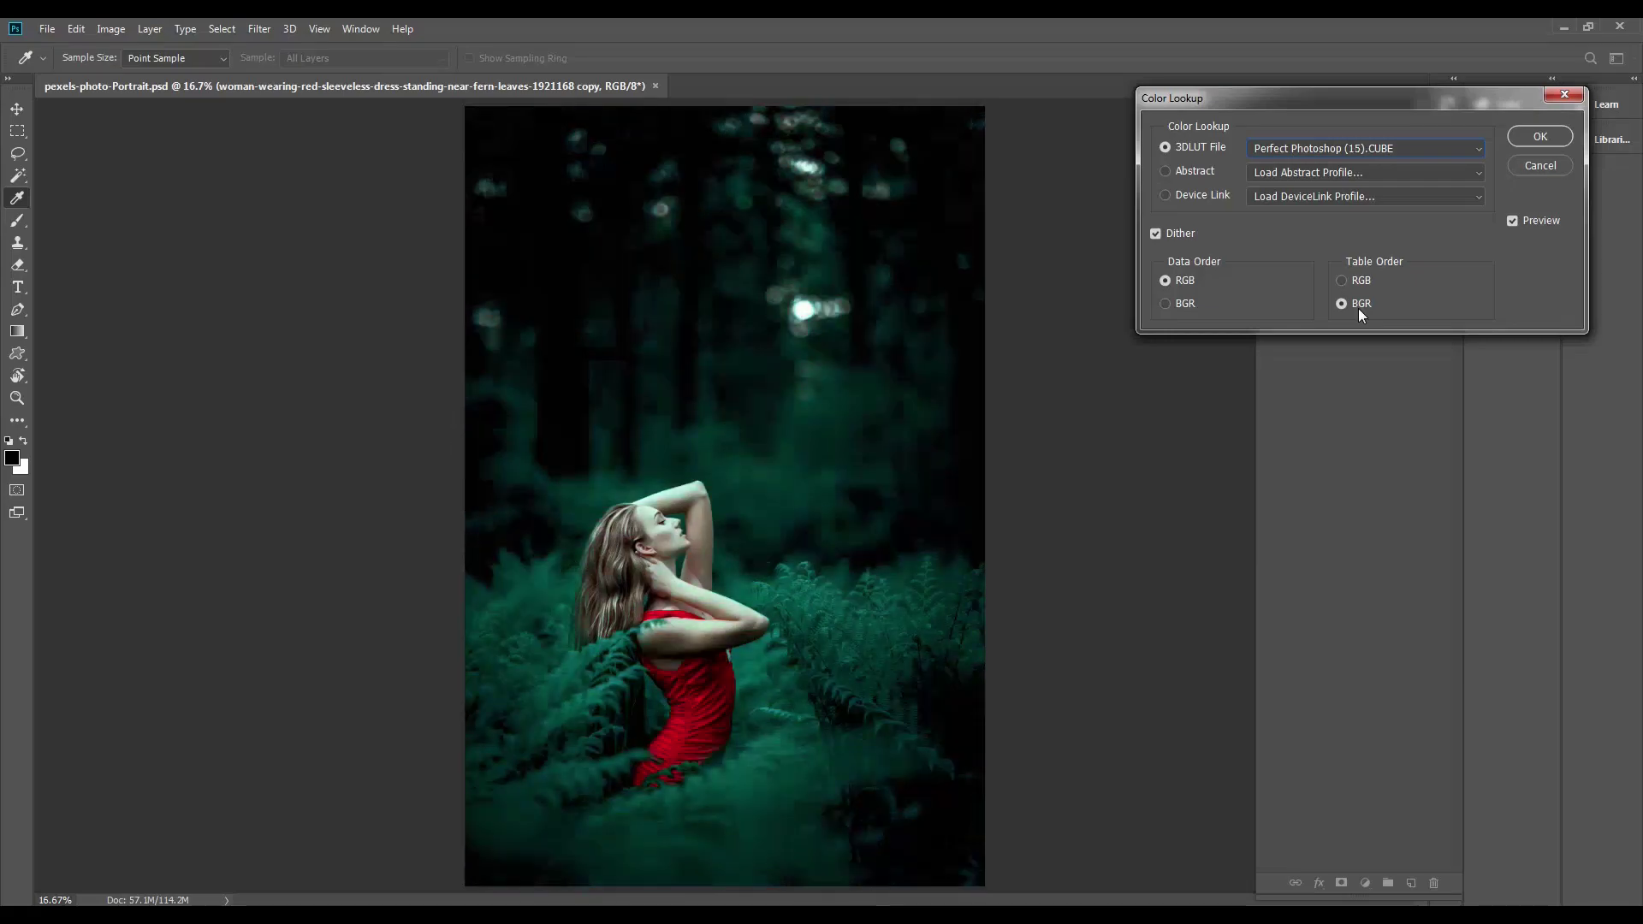
{"action": "key", "text": "Down"}
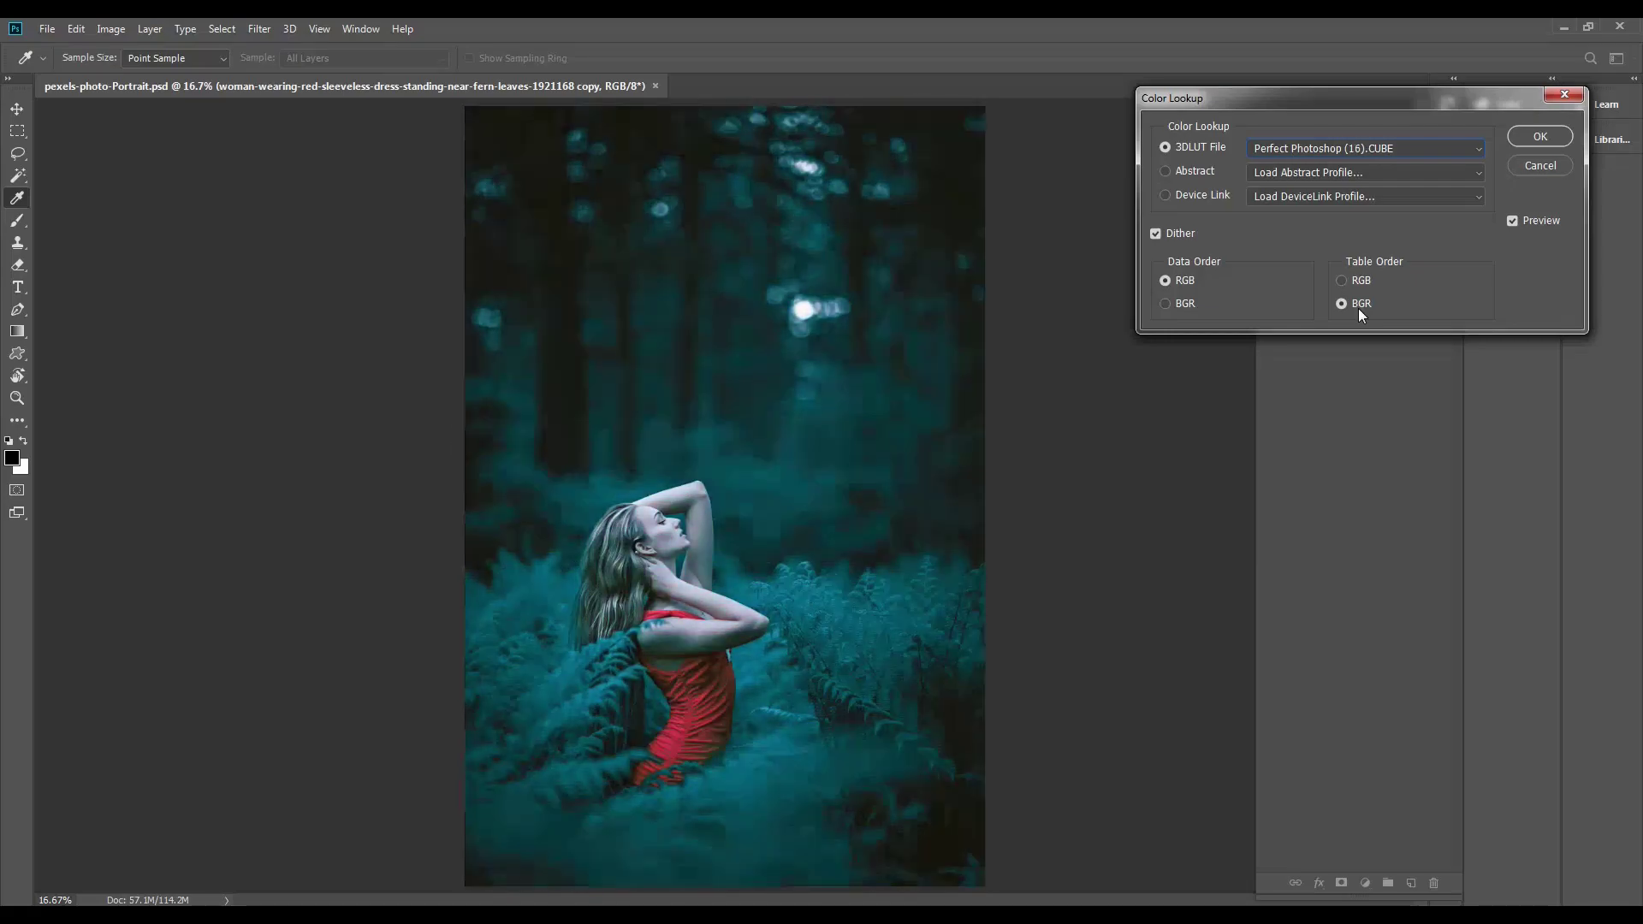
{"action": "left_click", "coordinate": [1540, 134]}
Toggle the teal layer's visibility to compare it with the original portrait
{"action": "left_click", "coordinate": [1273, 266]}
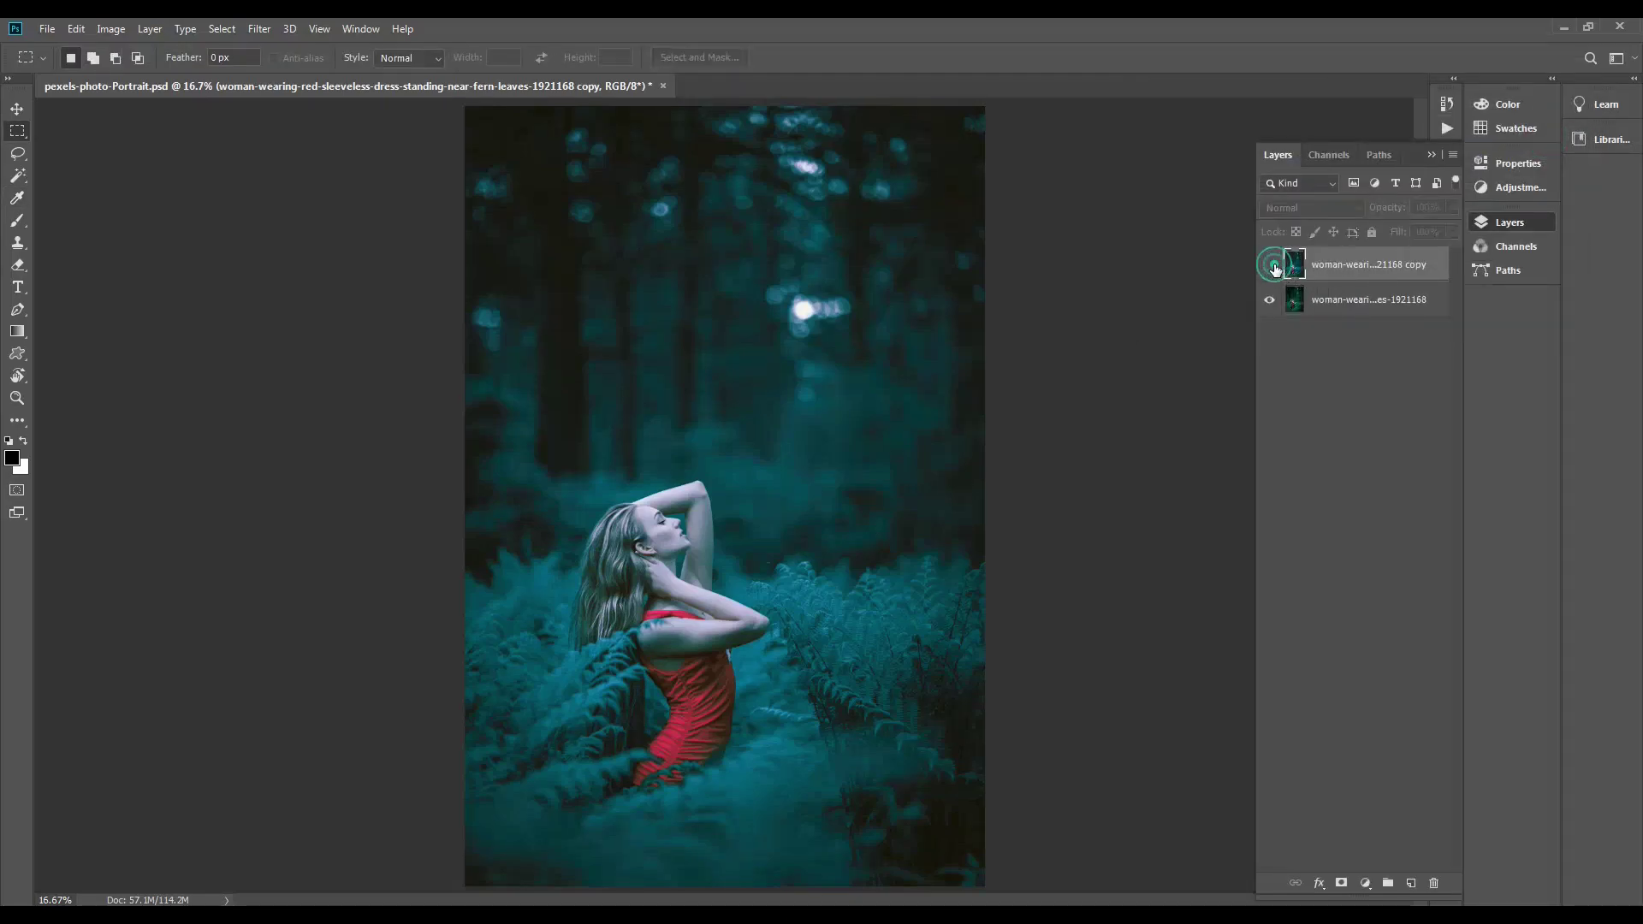
{"action": "left_click", "coordinate": [1271, 266]}
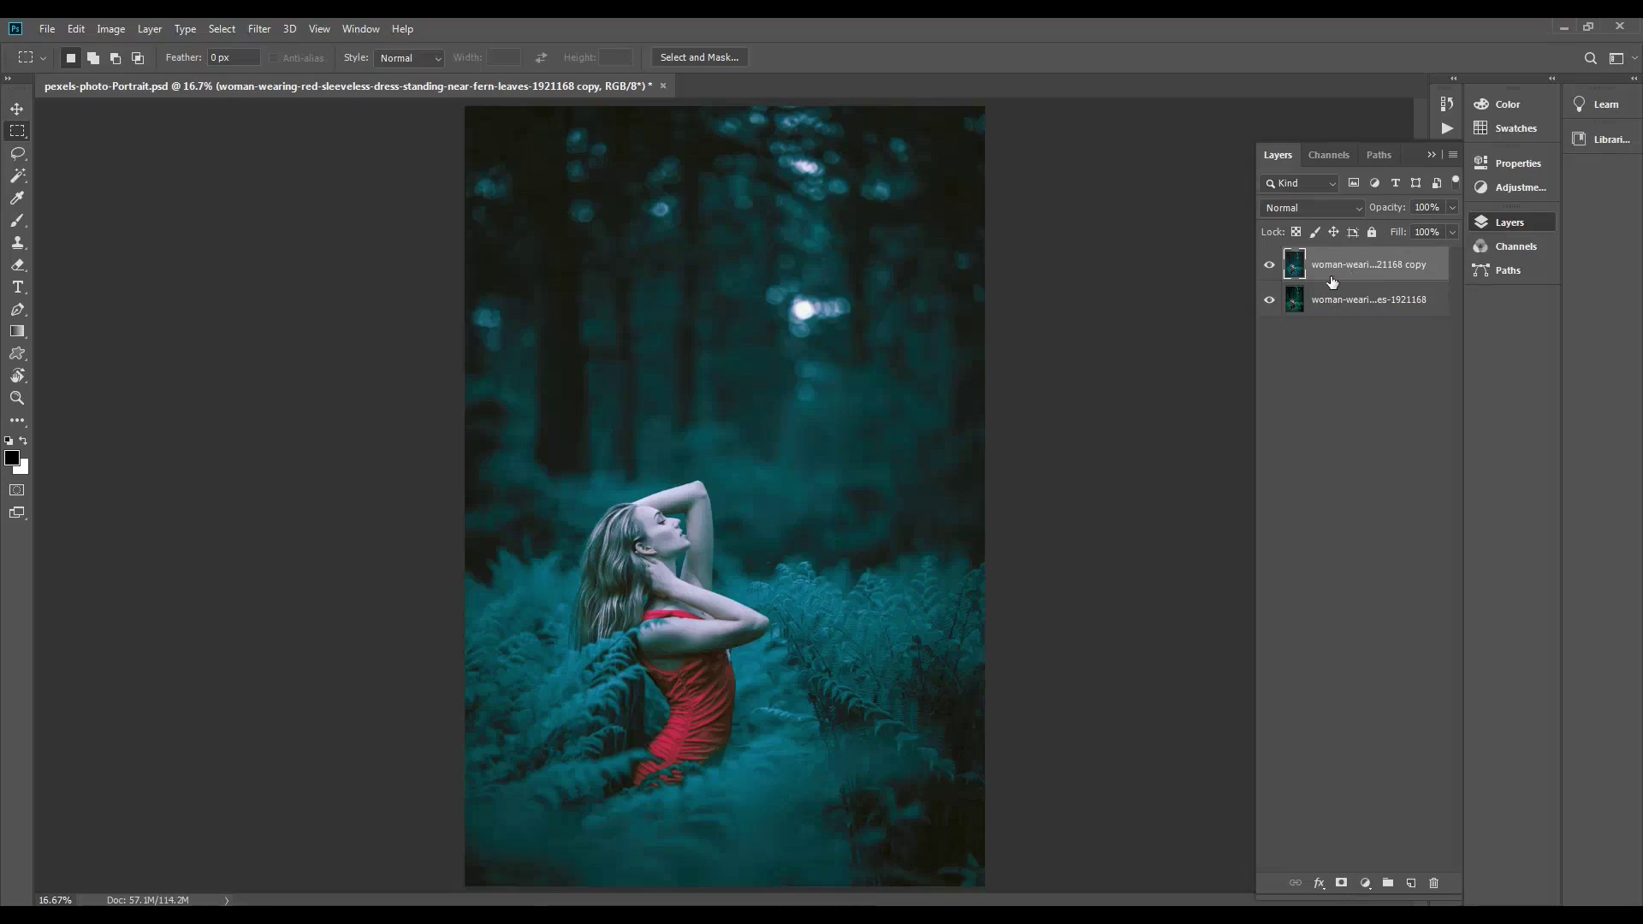
{"action": "left_click", "coordinate": [1271, 266]}
{"action": "left_click", "coordinate": [1271, 266]}
Set the teal layer's opacity to 51%
{"action": "left_click", "coordinate": [1453, 209]}
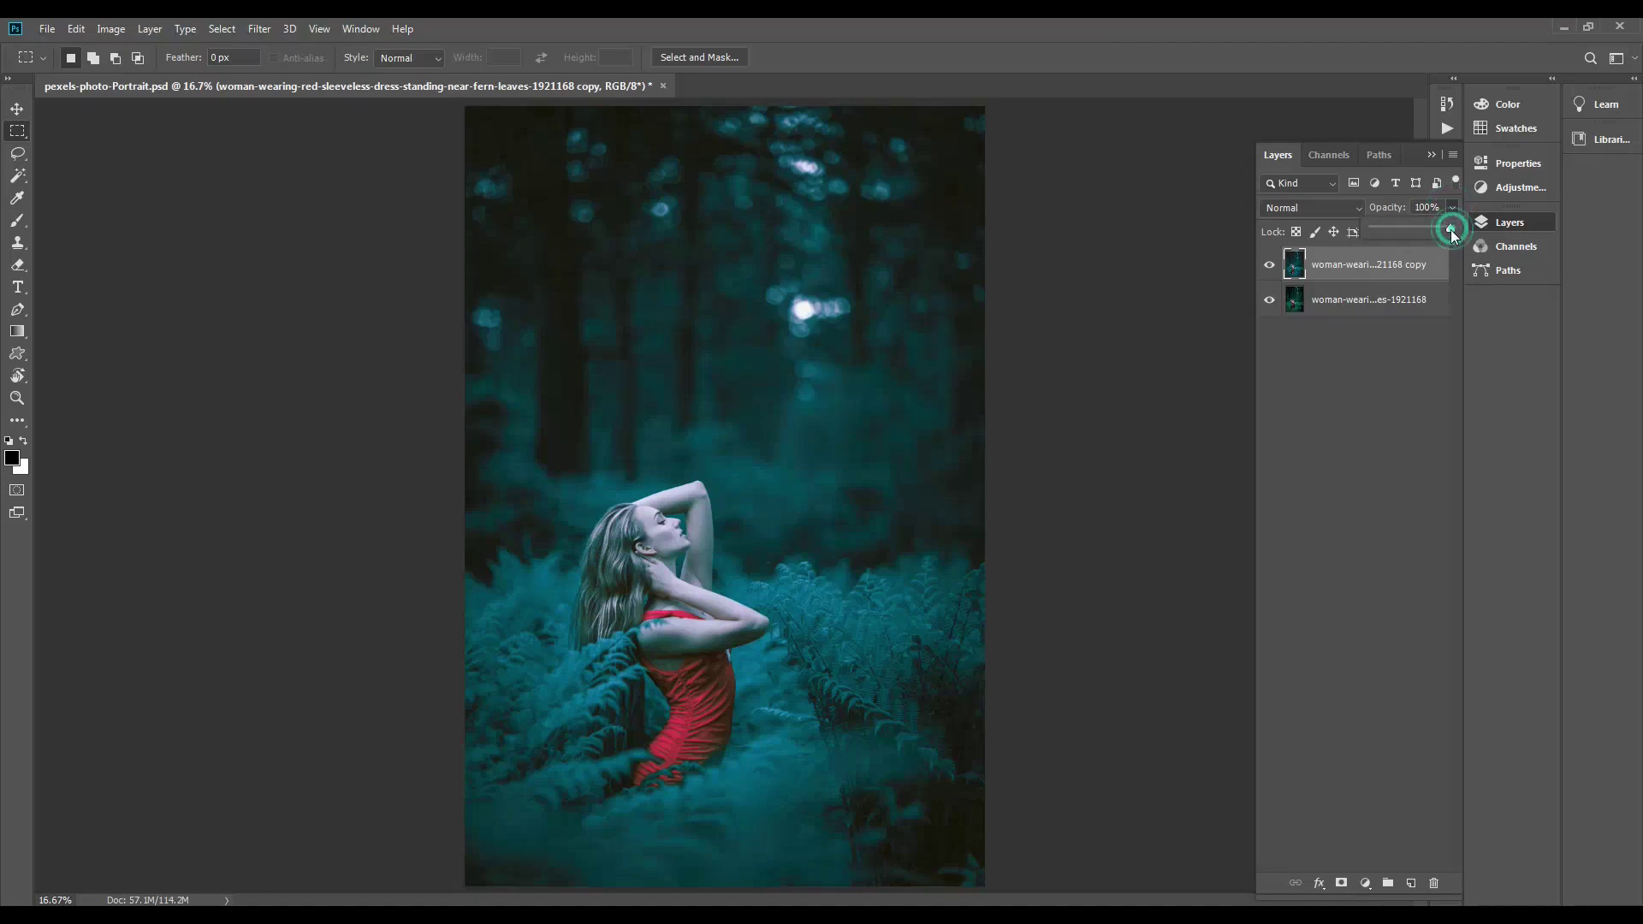
{"action": "left_click_drag", "start_coordinate": [1451, 228], "coordinate": [1370, 231]}
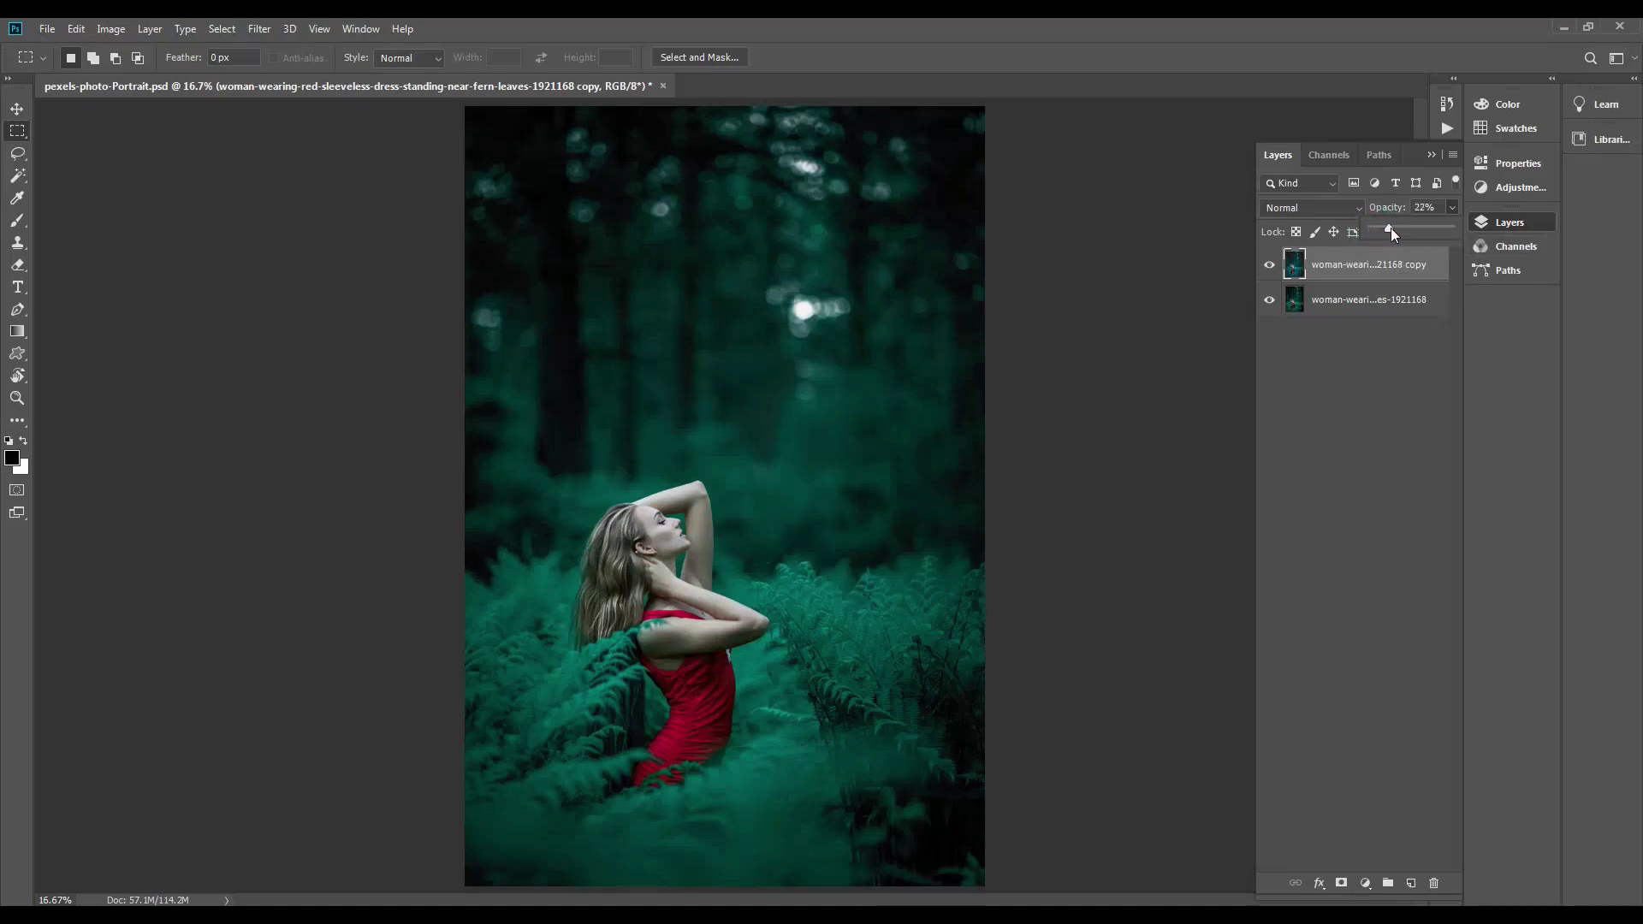
{"action": "left_click_drag", "start_coordinate": [1410, 232], "coordinate": [1401, 235]}
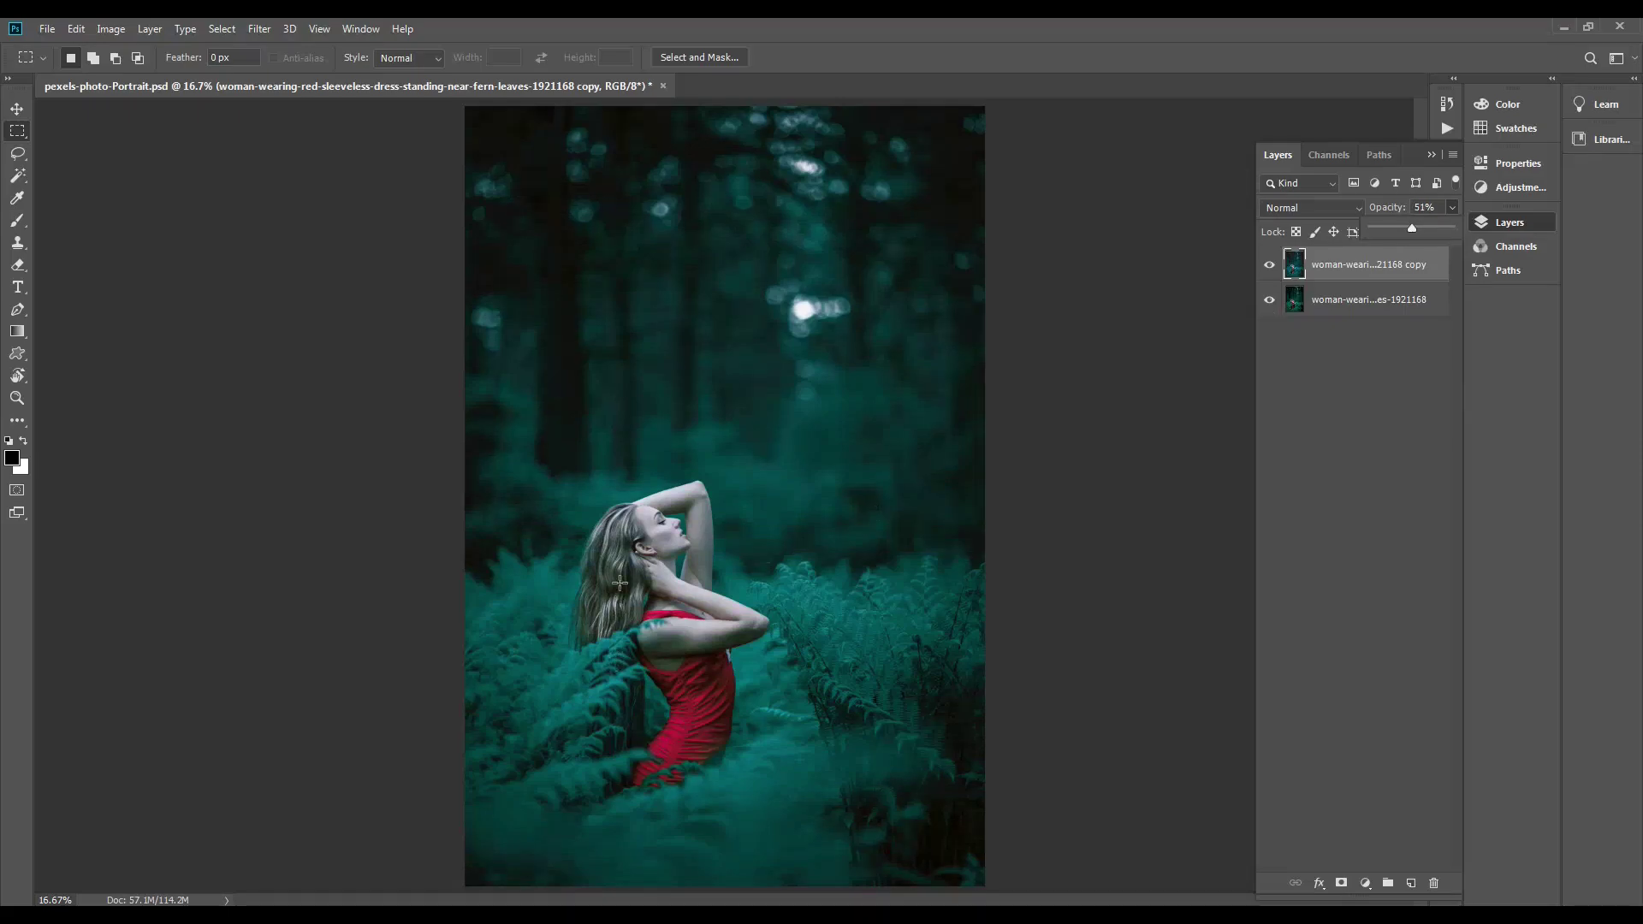
{"action": "left_click", "coordinate": [1301, 359]}
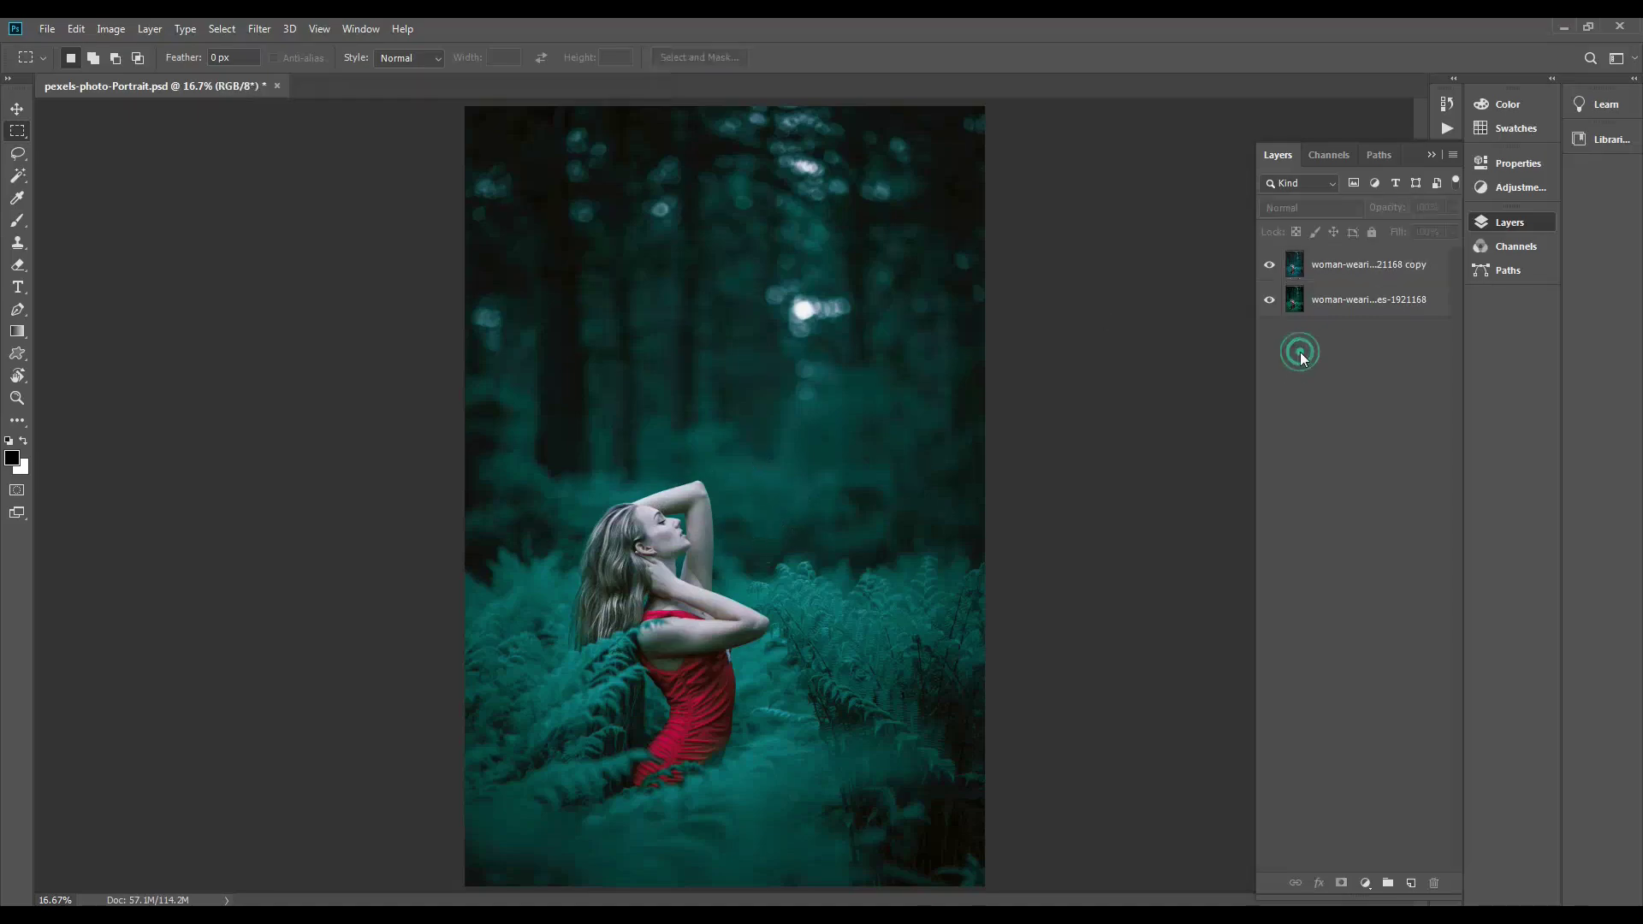
{"action": "left_click", "coordinate": [1269, 270]}
{"action": "left_click", "coordinate": [1269, 271]}
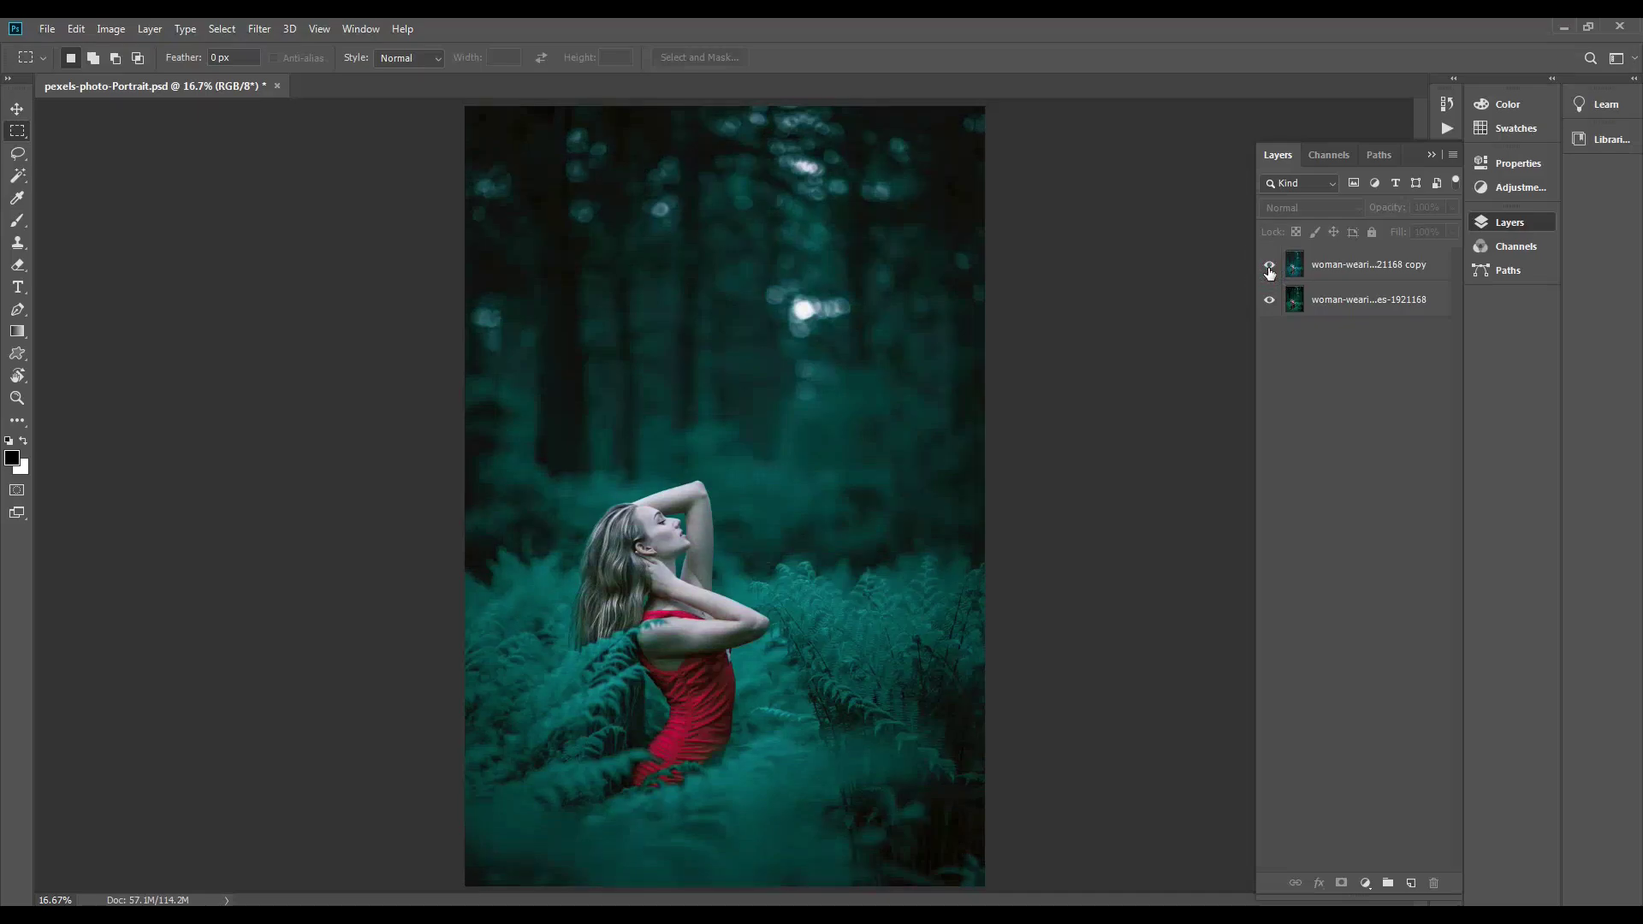